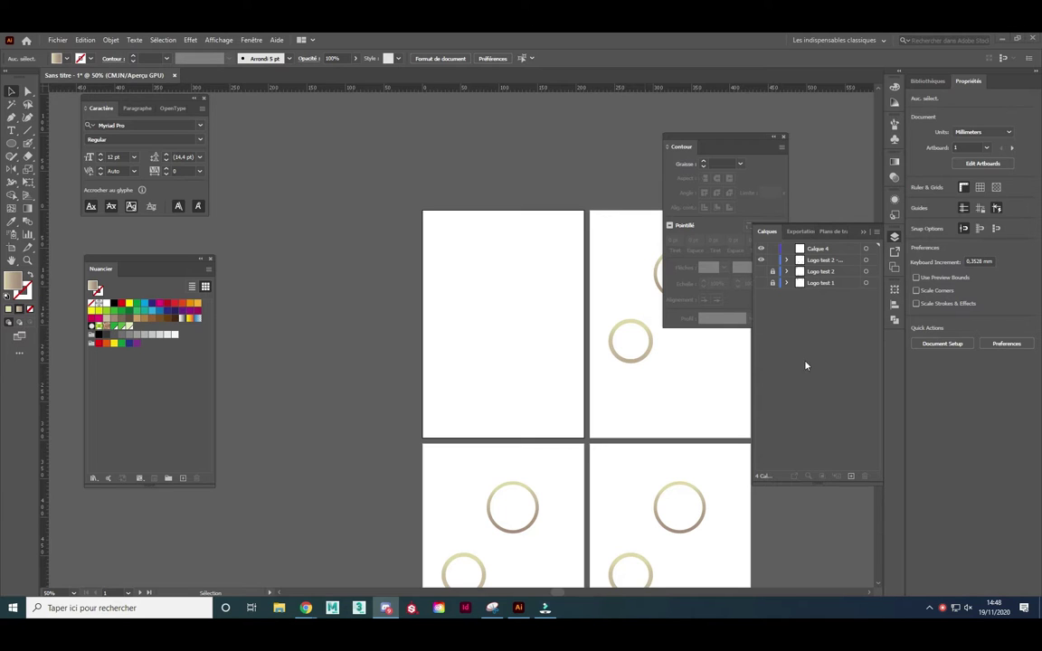
Lock the logo layer and add a new empty layer, Calque 5, on top.
click(773, 259)
click(851, 479)
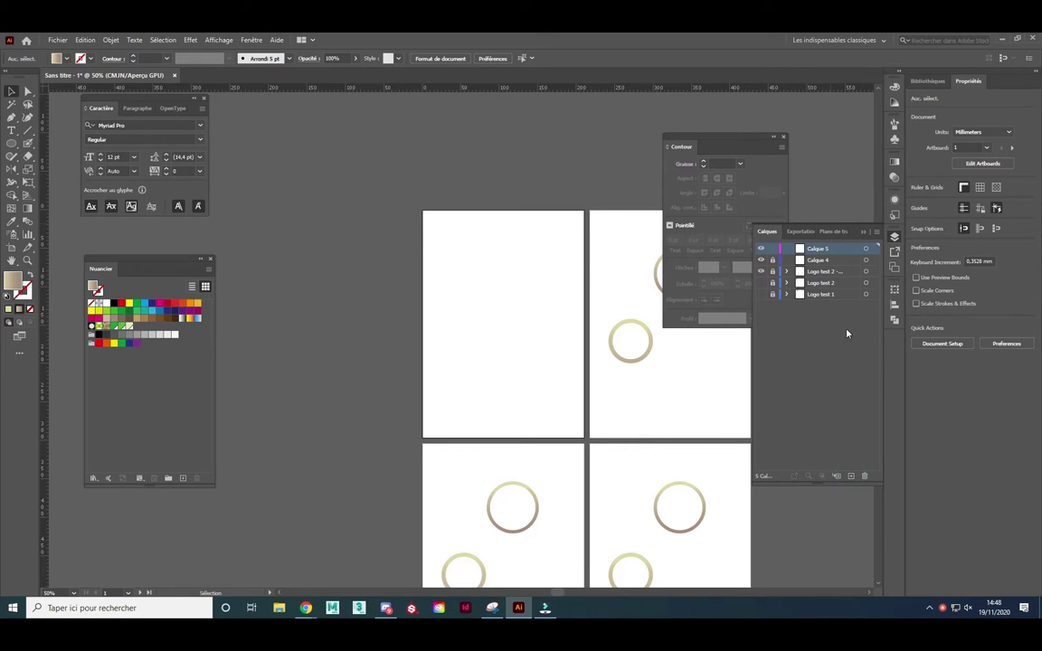
drag(740, 142, 314, 214)
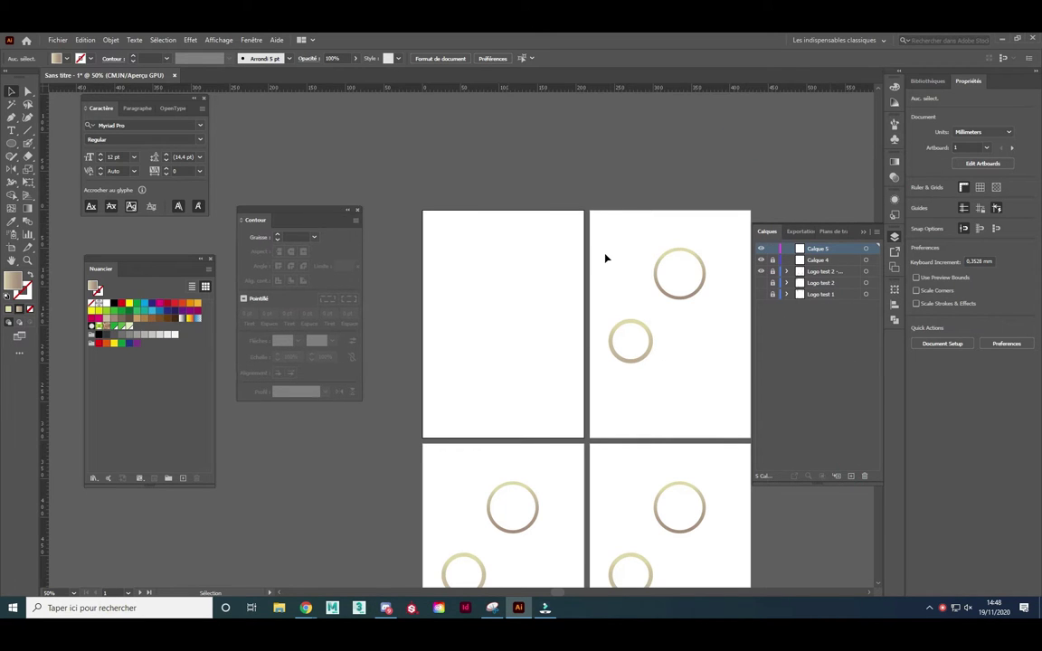
Pan and zoom so the blank first artboard shows at 100% with the upper artboards visible.
mouse_move(697, 423)
mouse_down()
mouse_move(651, 382)
mouse_move(634, 313)
mouse_up()
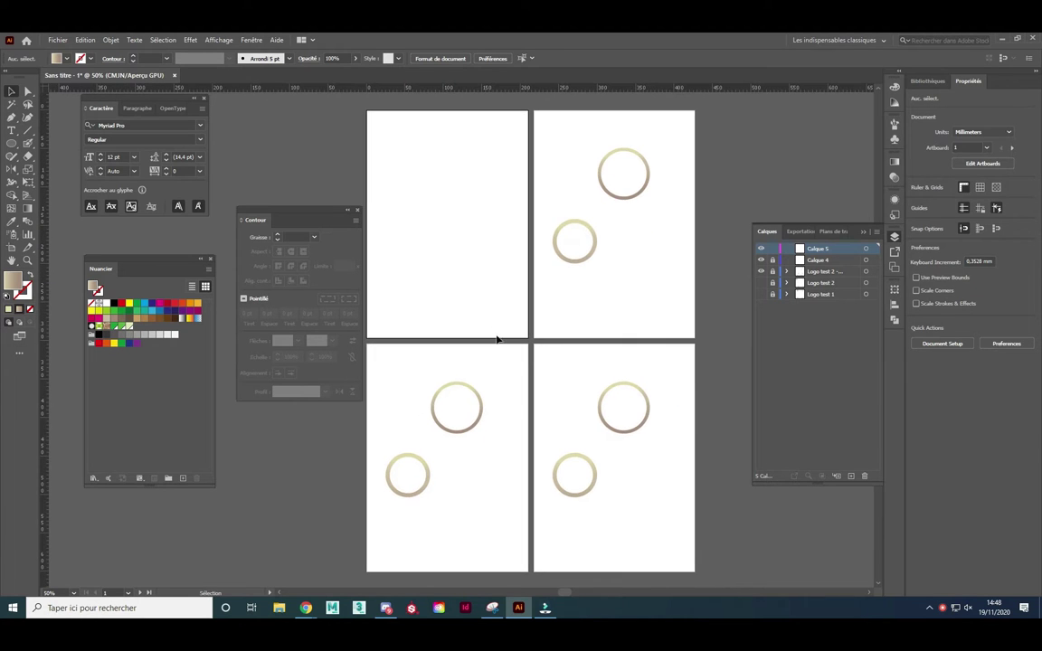
scroll(437, 216, up, 3)
scroll(451, 225, down, 1)
right_click(442, 215)
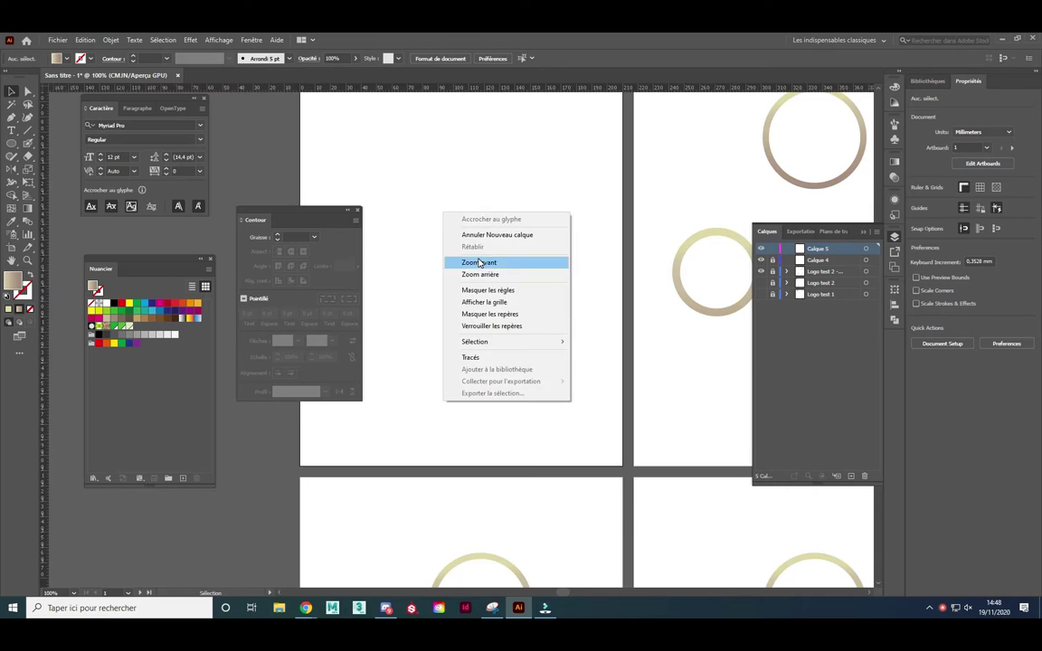
click(480, 262)
scroll(441, 233, down, 1)
drag(298, 211, 211, 337)
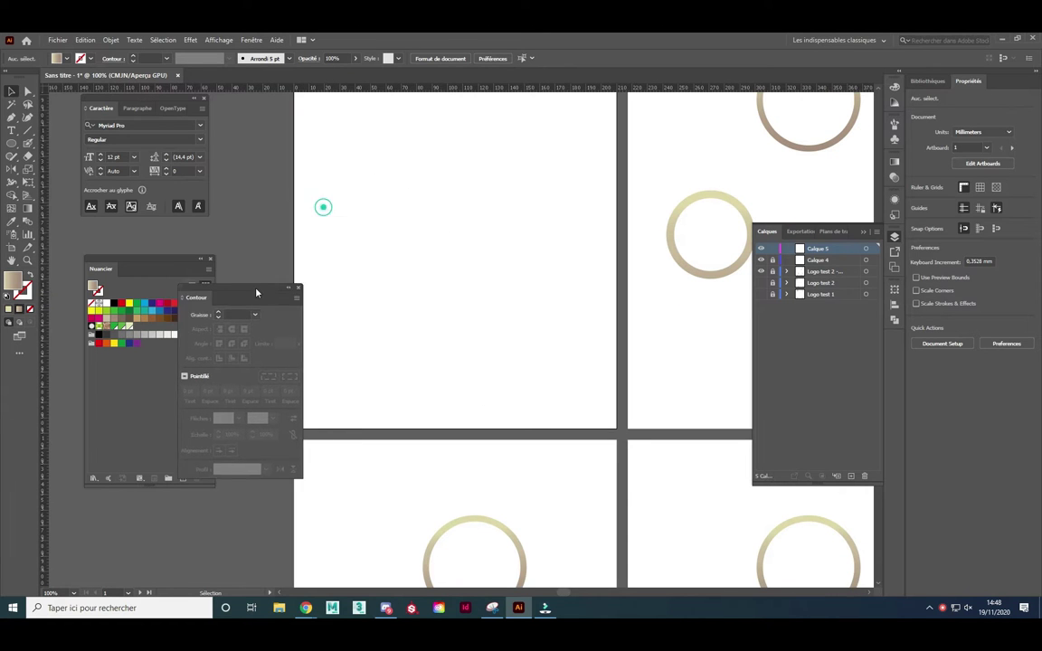
drag(427, 191, 432, 326)
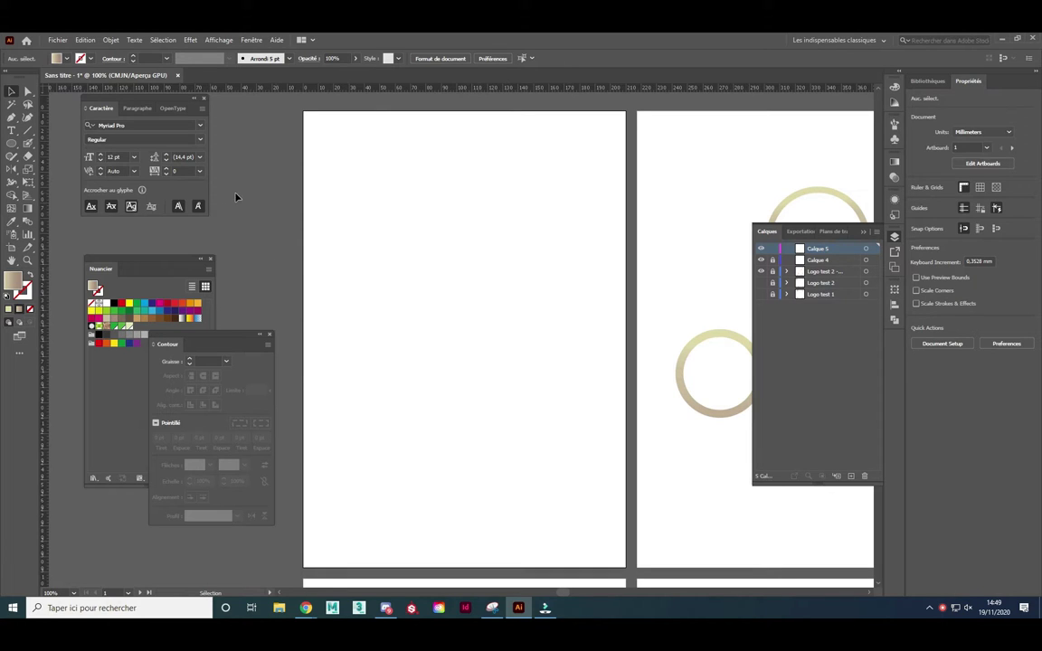
Draw a black-filled, strokeless circle about 114 mm across on the first artboard.
click(11, 142)
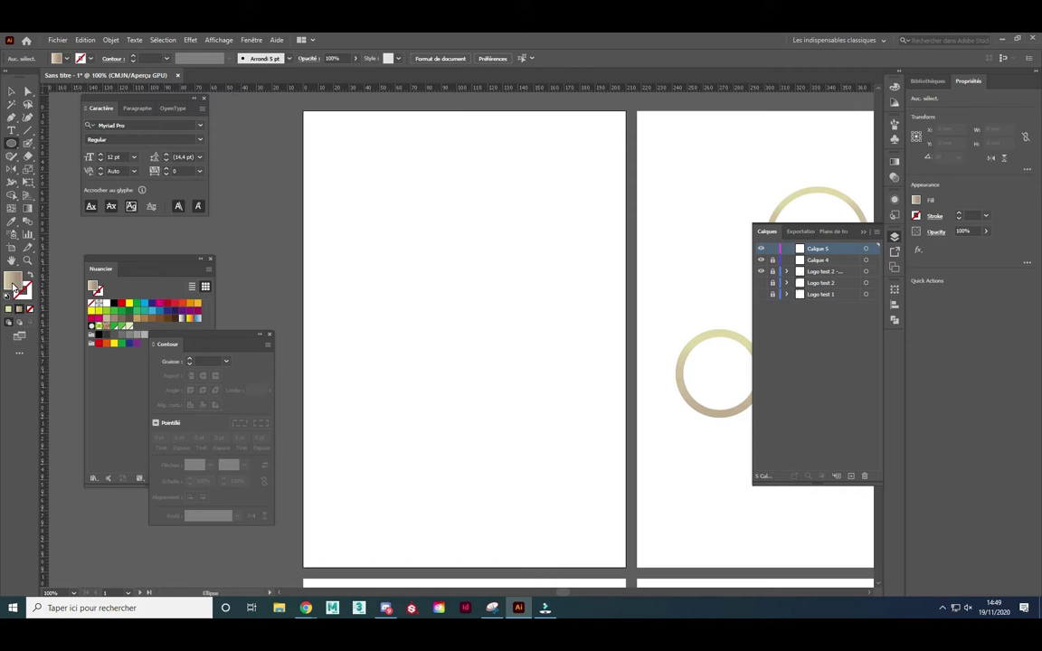
click(106, 335)
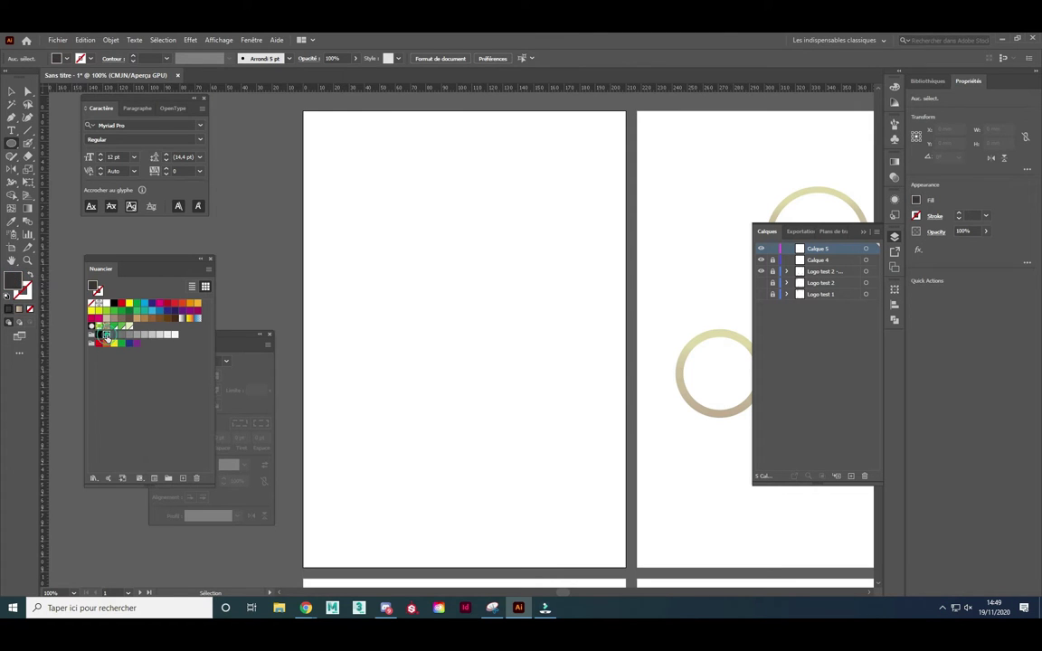
drag(376, 222, 534, 398)
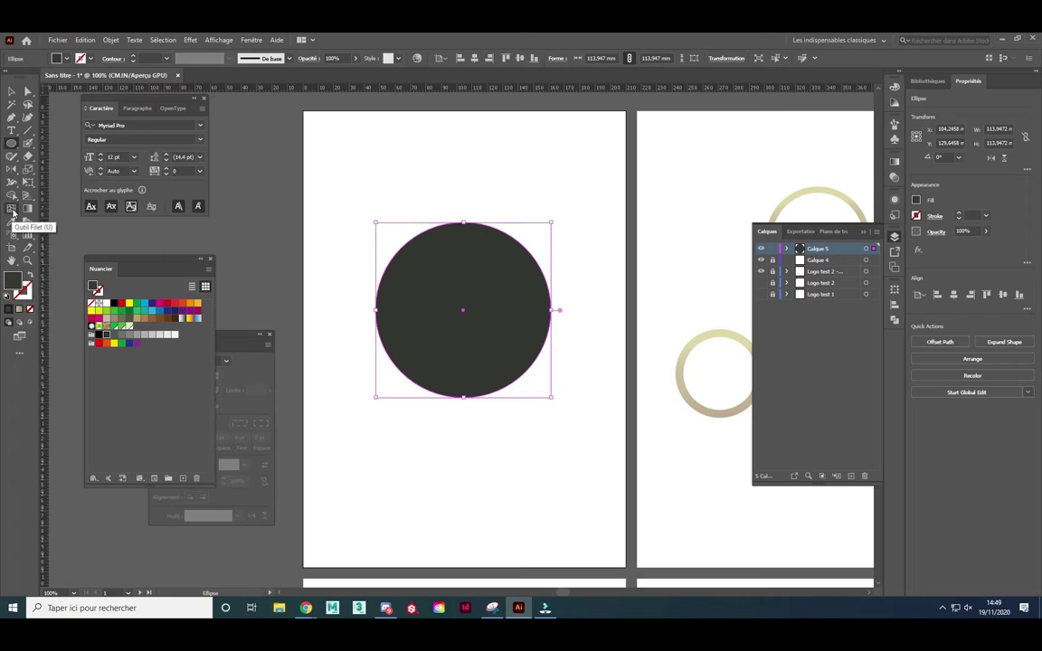
click(12, 210)
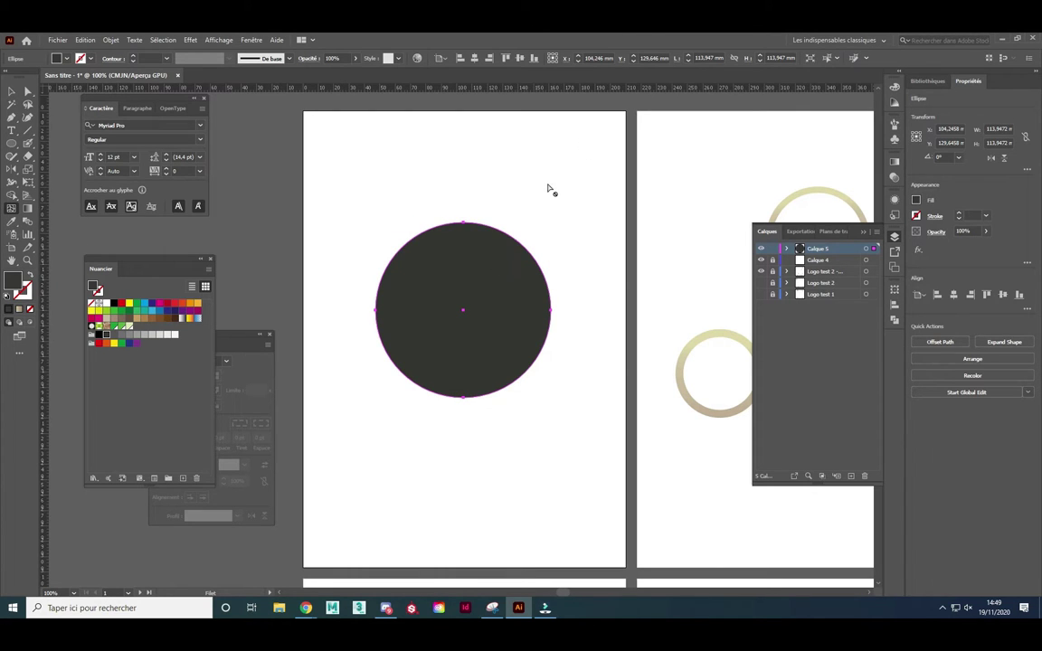
Turn the circle into a gradient mesh with a light beige centre point.
click(490, 266)
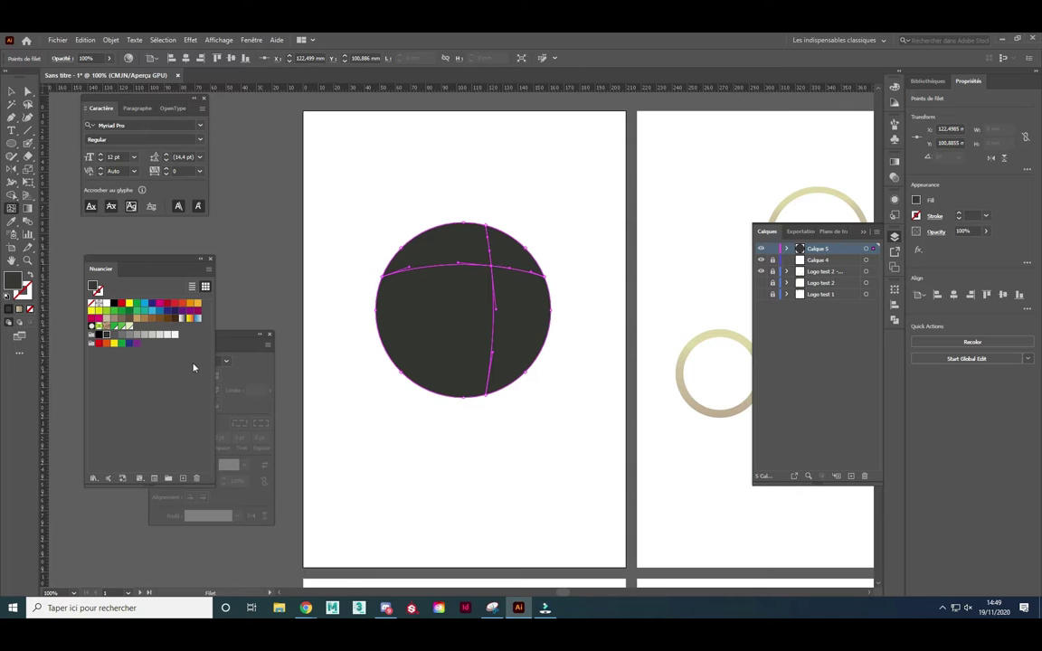
click(107, 320)
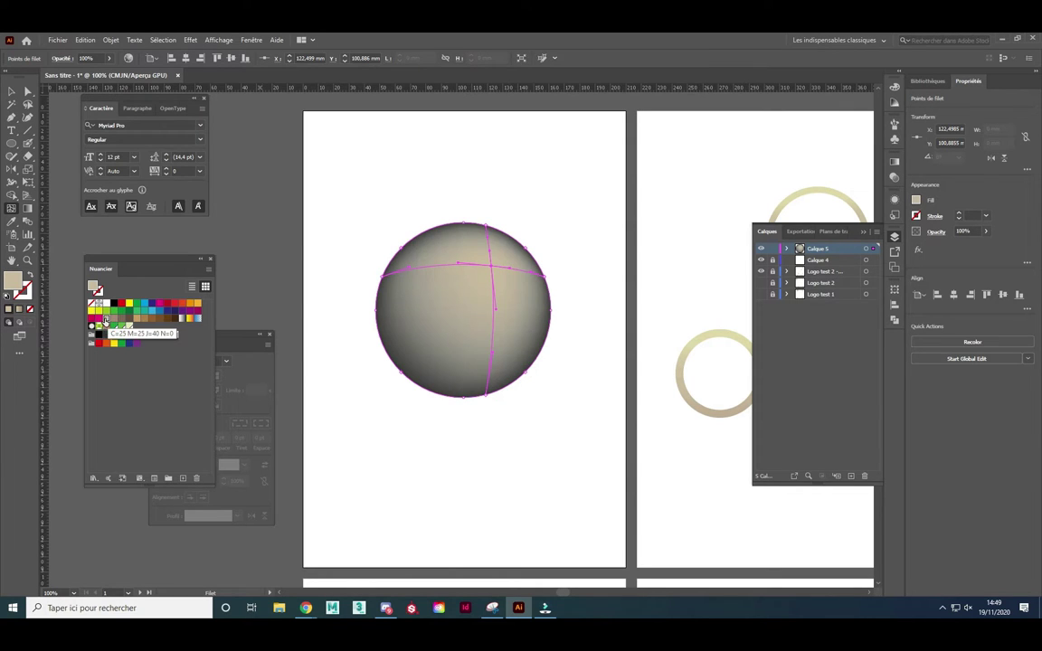
drag(489, 264, 497, 267)
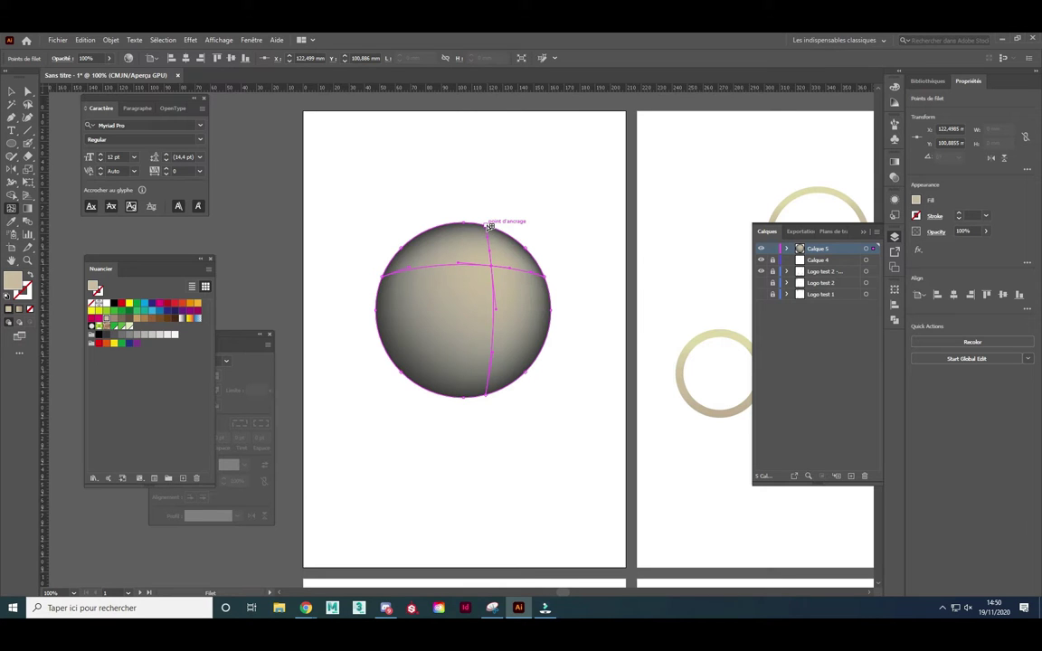
Tint the top and upper-left edge mesh points tan.
click(487, 224)
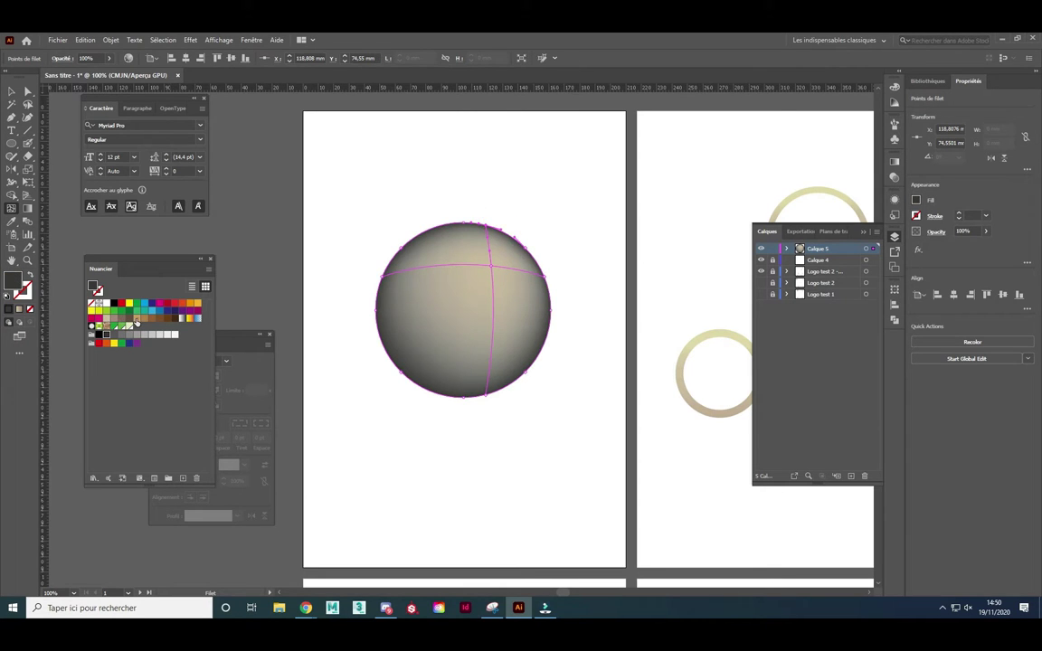
click(136, 321)
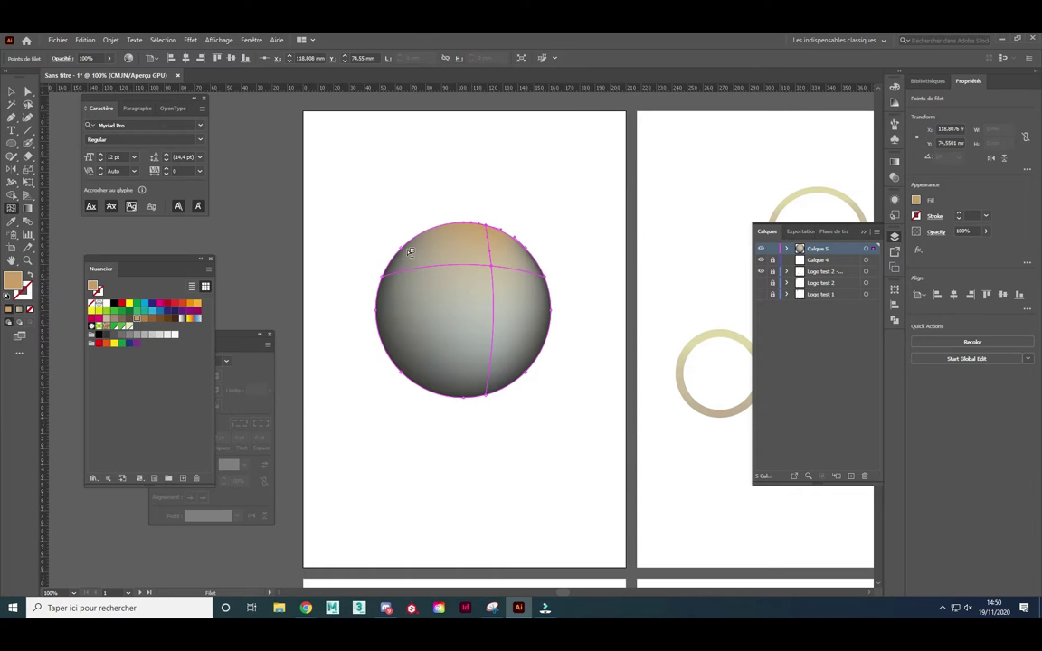
click(398, 245)
click(146, 320)
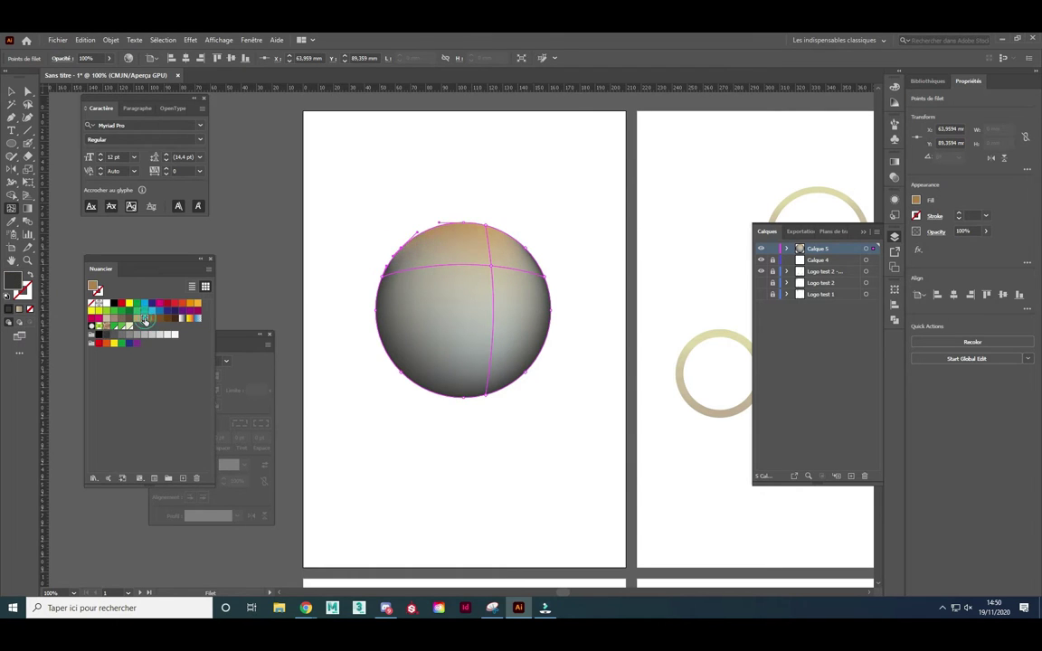
click(385, 278)
Colour the mesh edge points cyan on the left, dark blue lower-left and purple at the bottom.
click(145, 306)
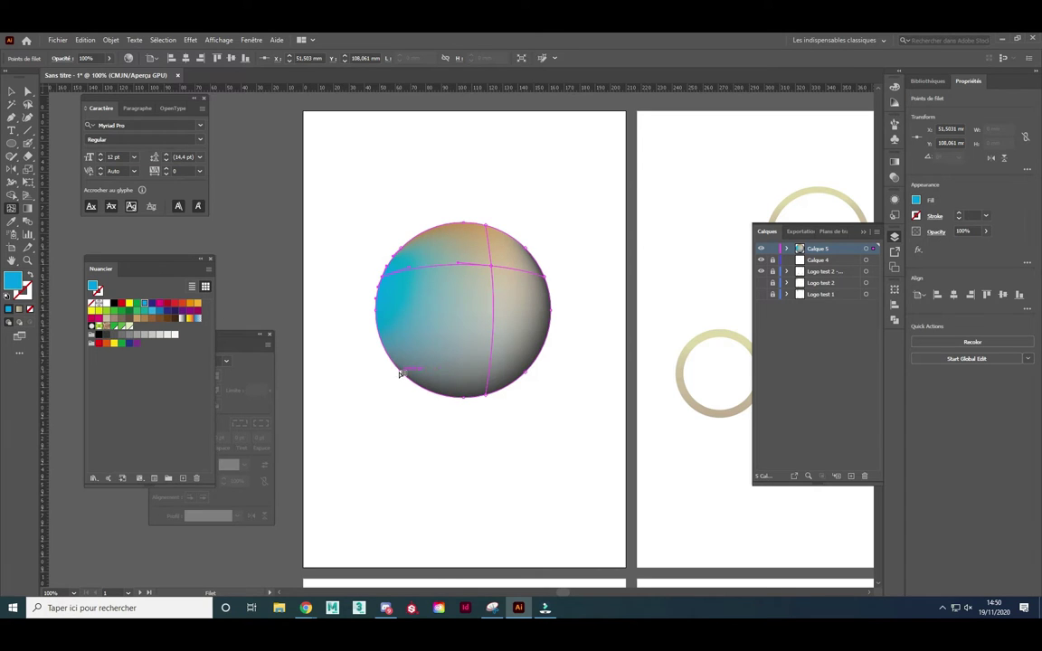
click(401, 374)
click(168, 313)
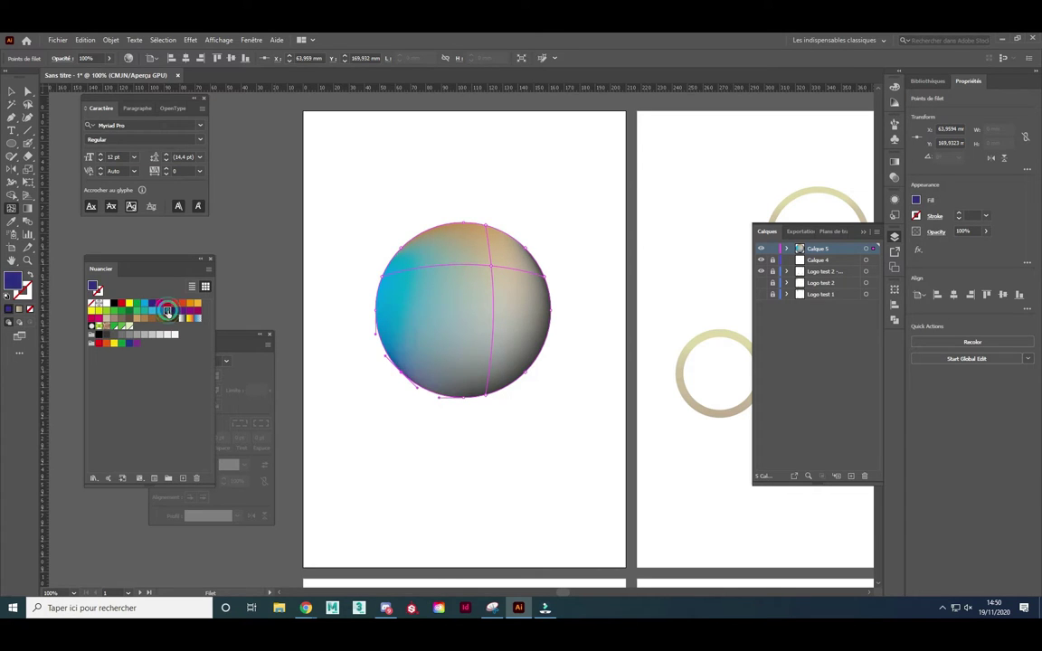
click(466, 399)
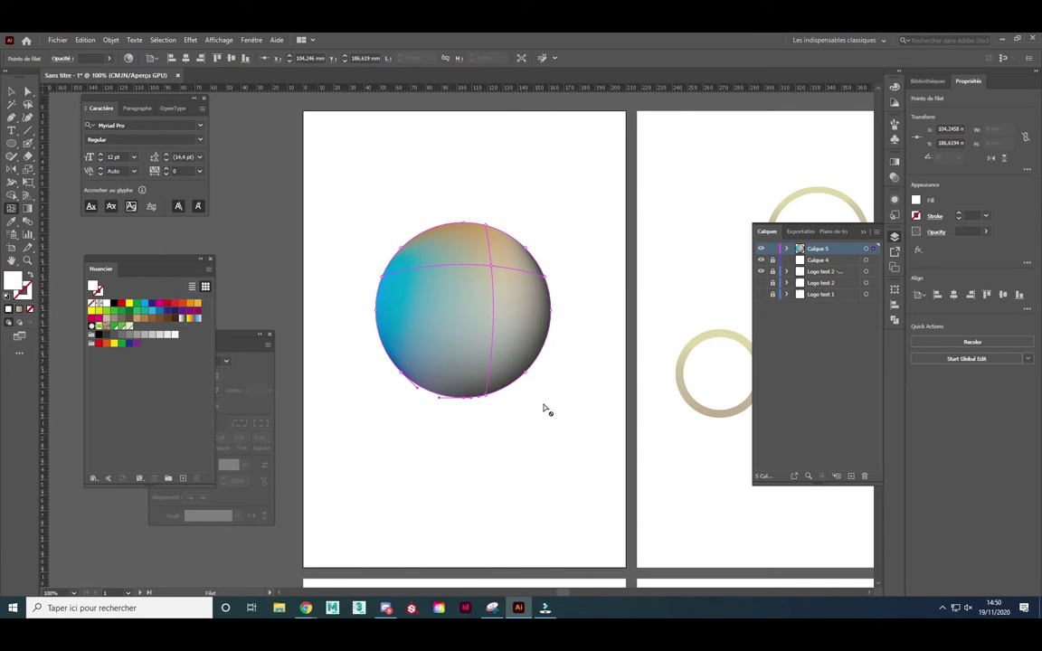
click(489, 396)
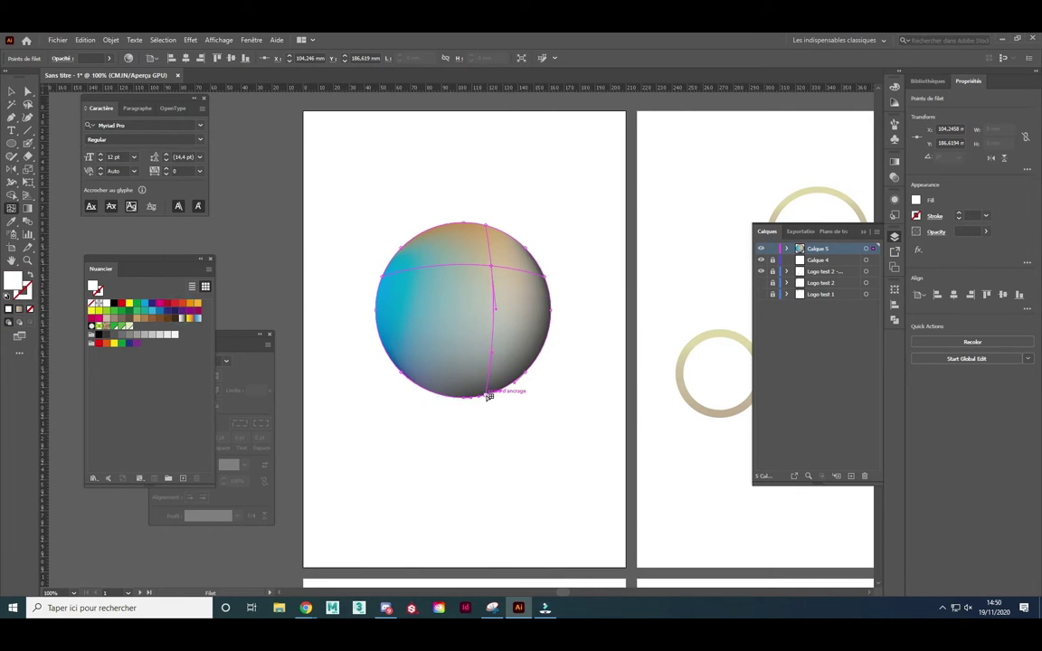
click(182, 311)
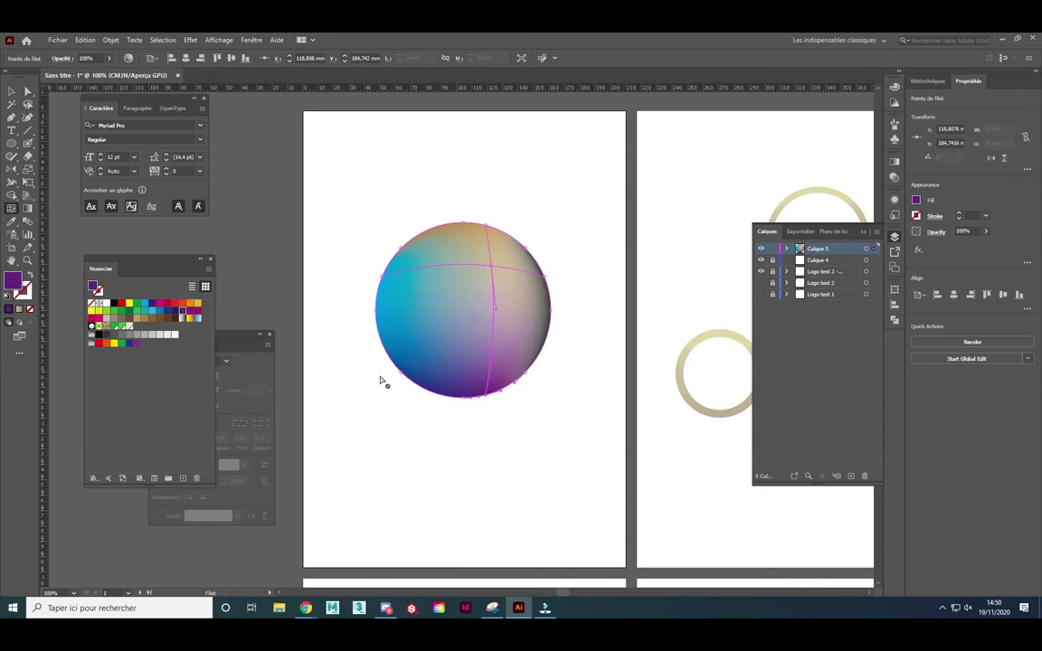
Colour the lower-right mesh point magenta and the right edge orange, then deselect.
click(528, 374)
click(198, 315)
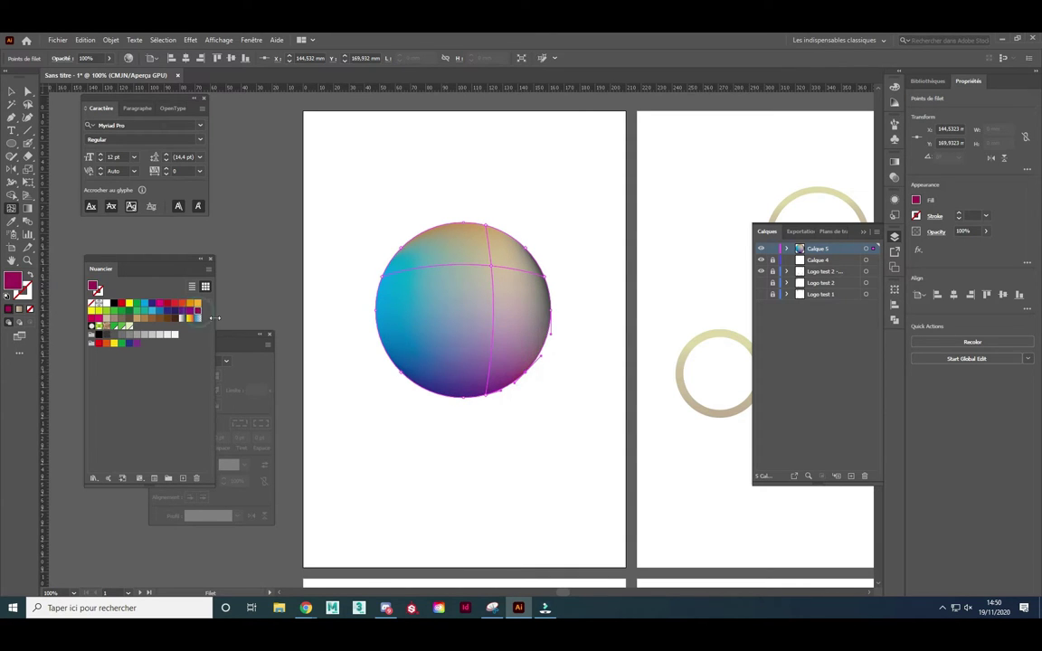
click(540, 311)
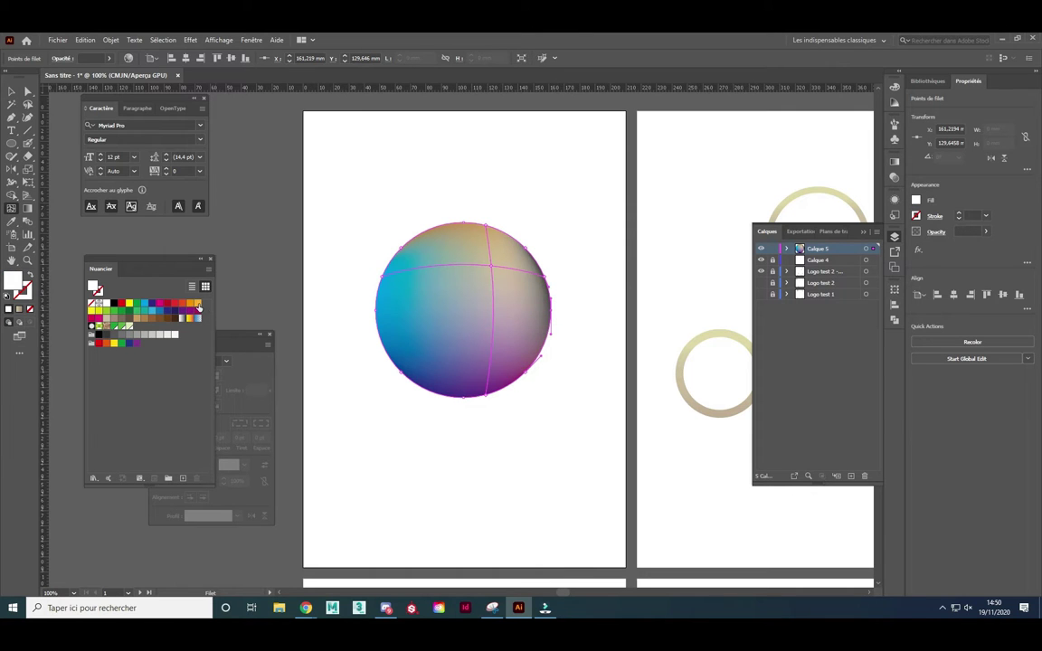
click(546, 276)
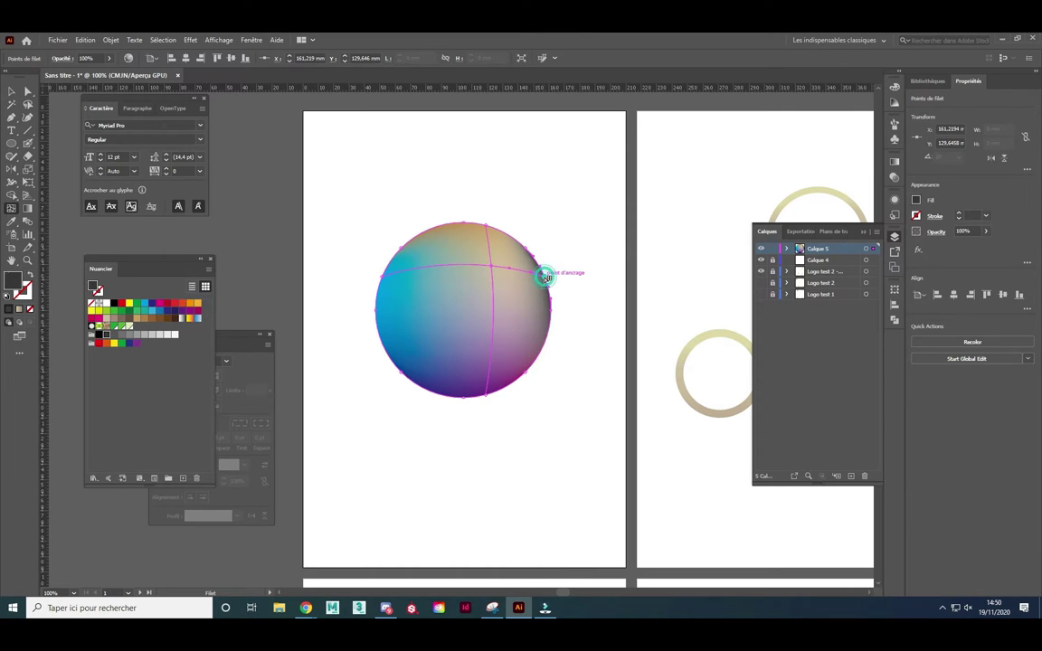
click(106, 311)
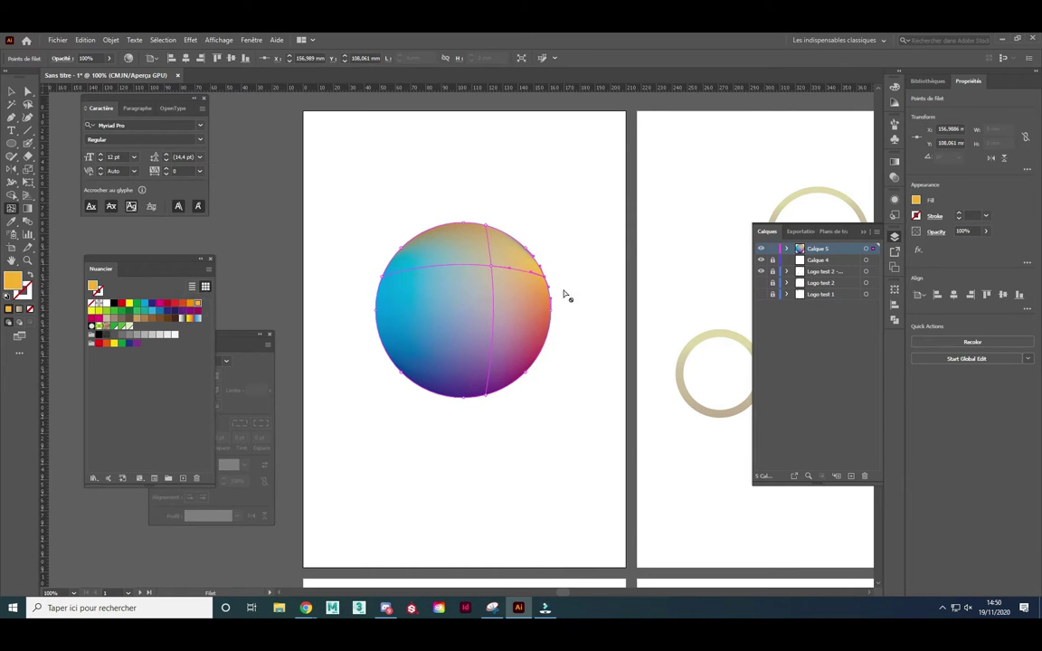
click(12, 91)
click(439, 174)
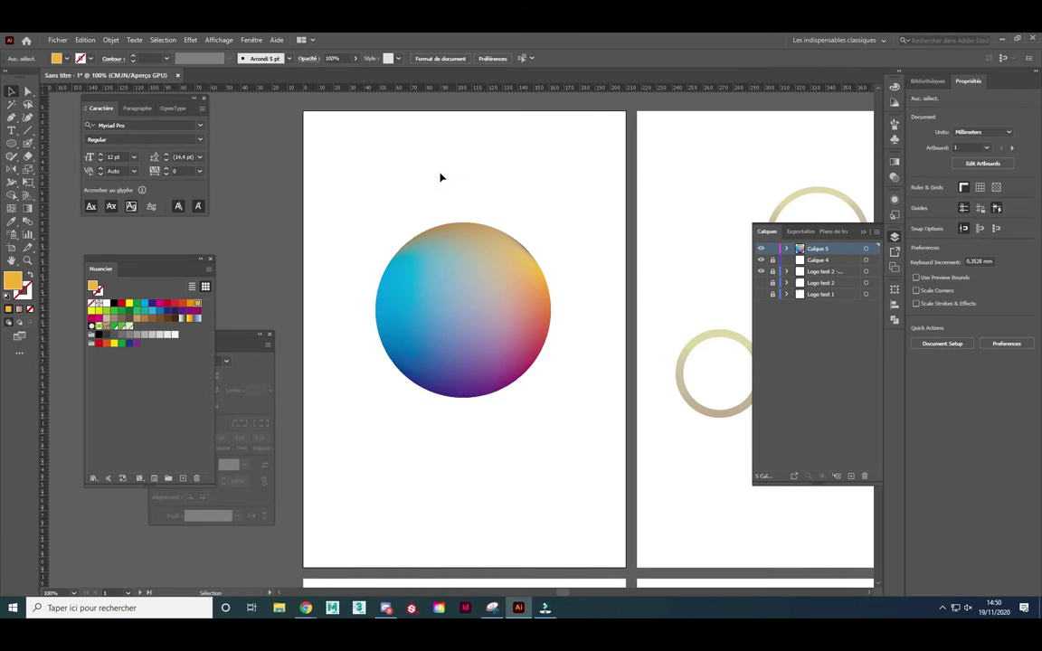
Draw a small orange rectangle at the artboard's top-left.
click(486, 319)
key(ctrl+shift+a)
click(14, 145)
mouse_move(13, 145)
mouse_down()
mouse_move(52, 156)
mouse_move(65, 143)
mouse_up()
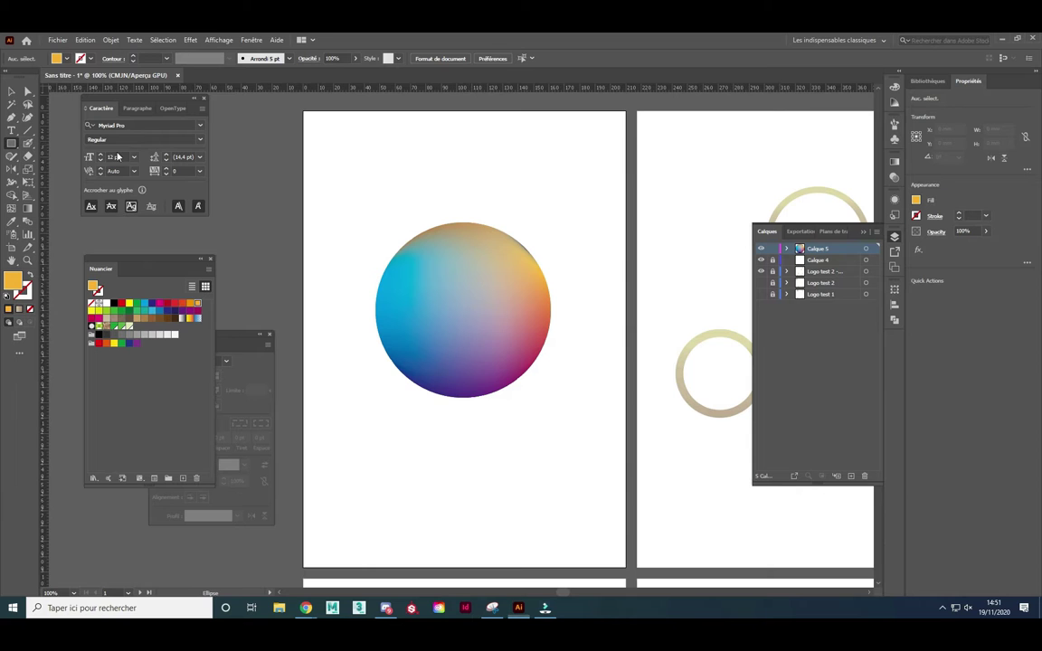
drag(341, 133, 434, 192)
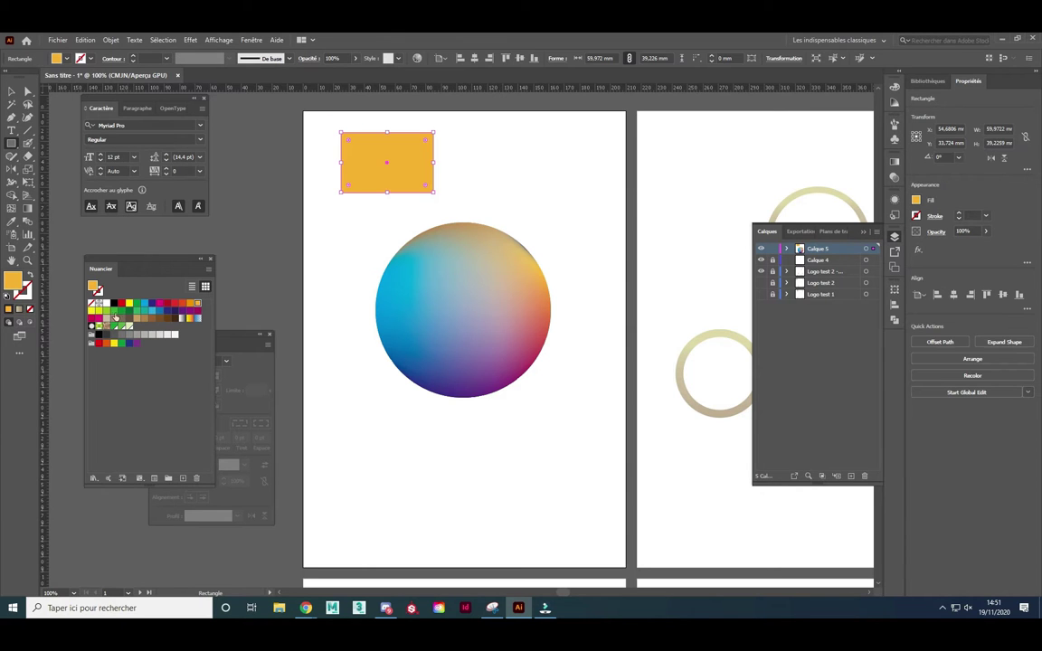
Add mesh points to the rectangle and colour them red, orange and yellow.
click(11, 207)
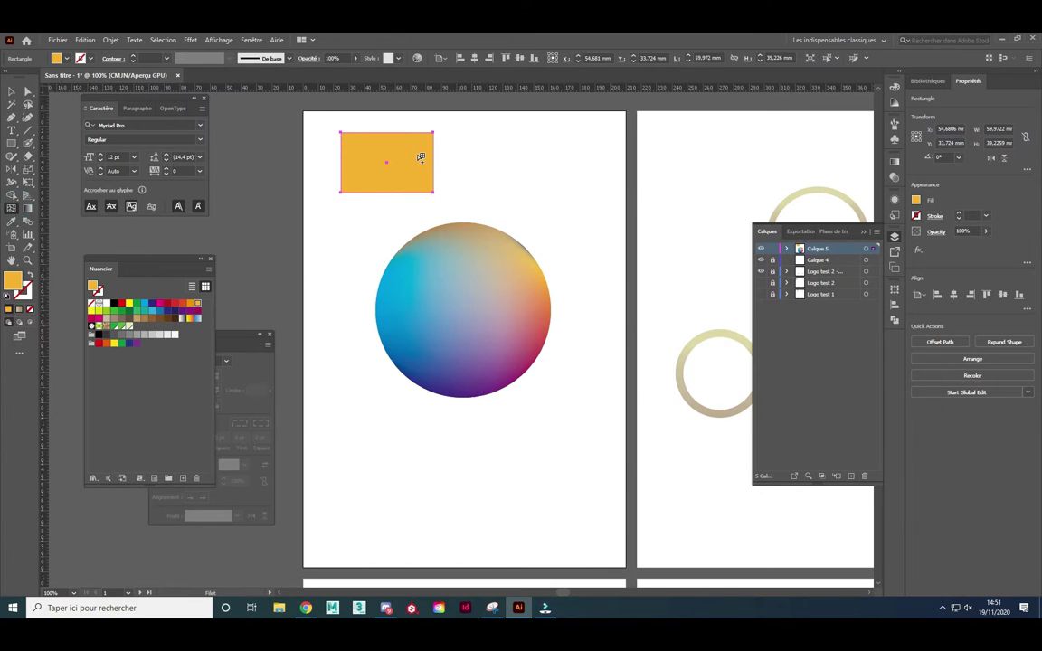
click(418, 153)
click(374, 168)
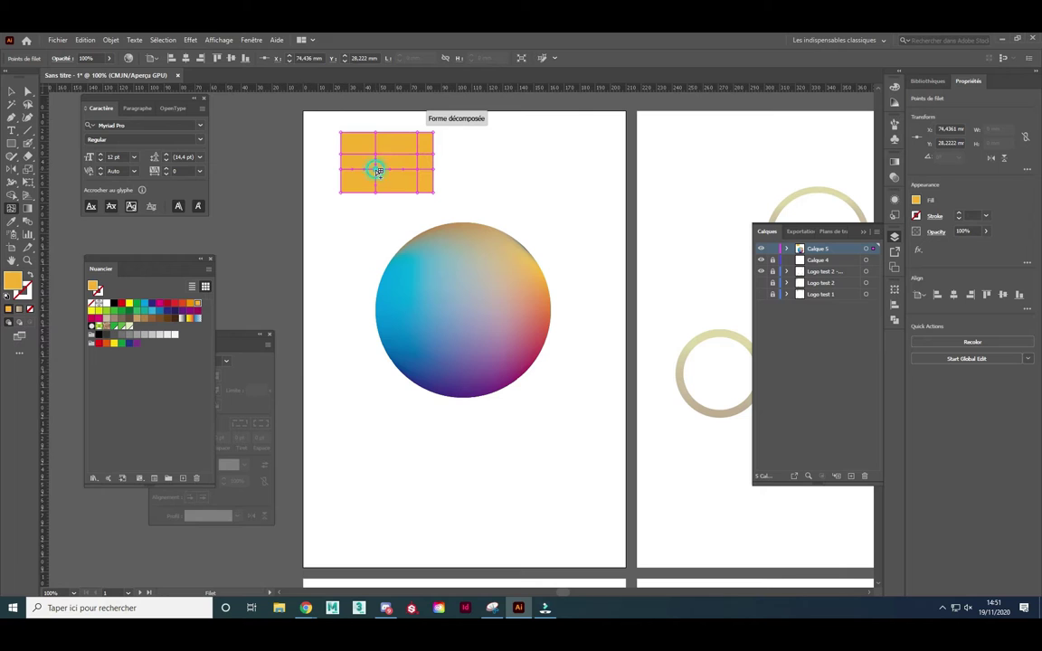
click(184, 303)
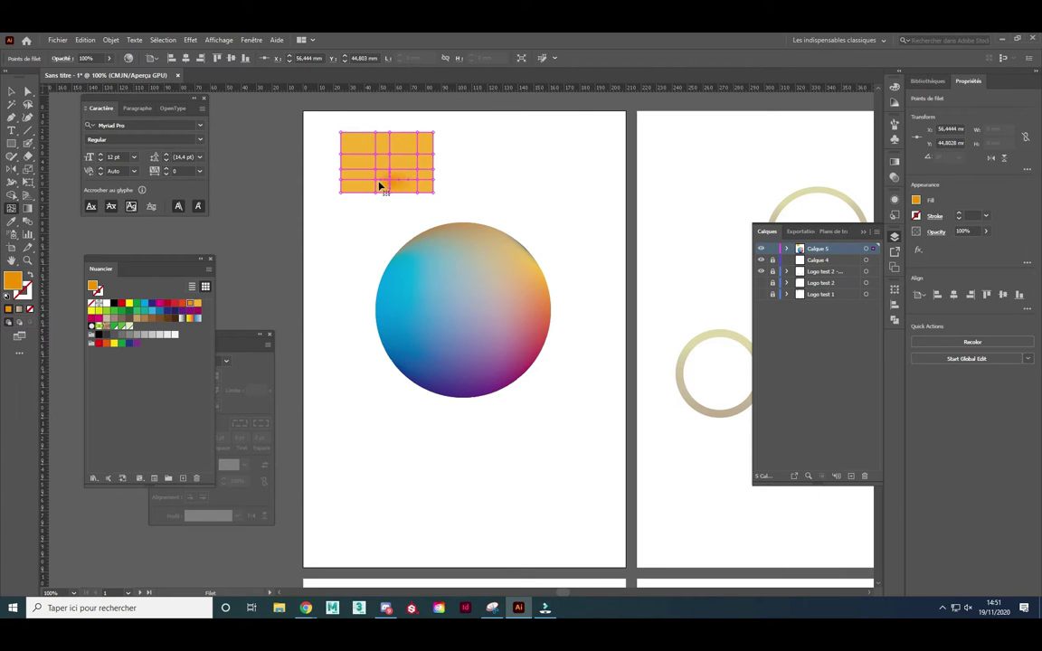
key(ctrl+z)
key(ctrl+z)
key(ctrl+z)
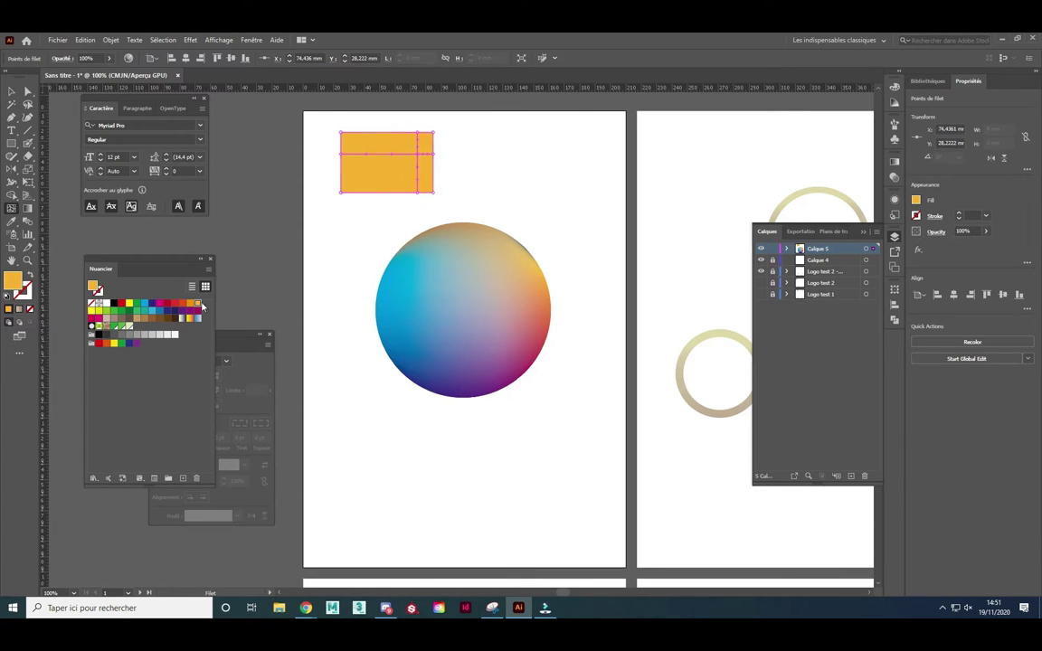
click(175, 304)
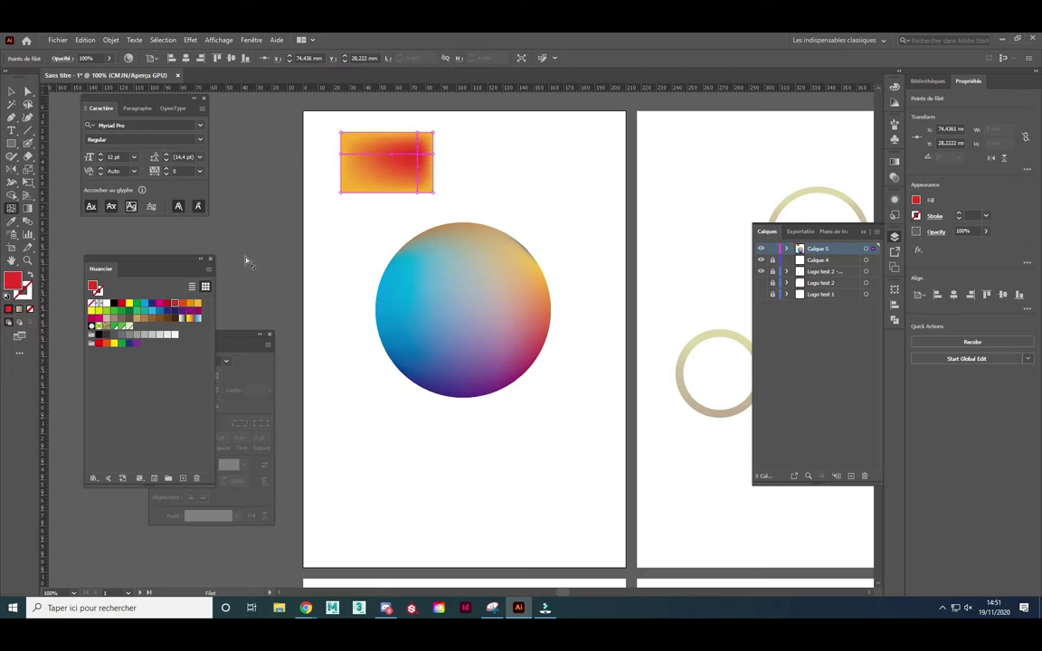
click(371, 174)
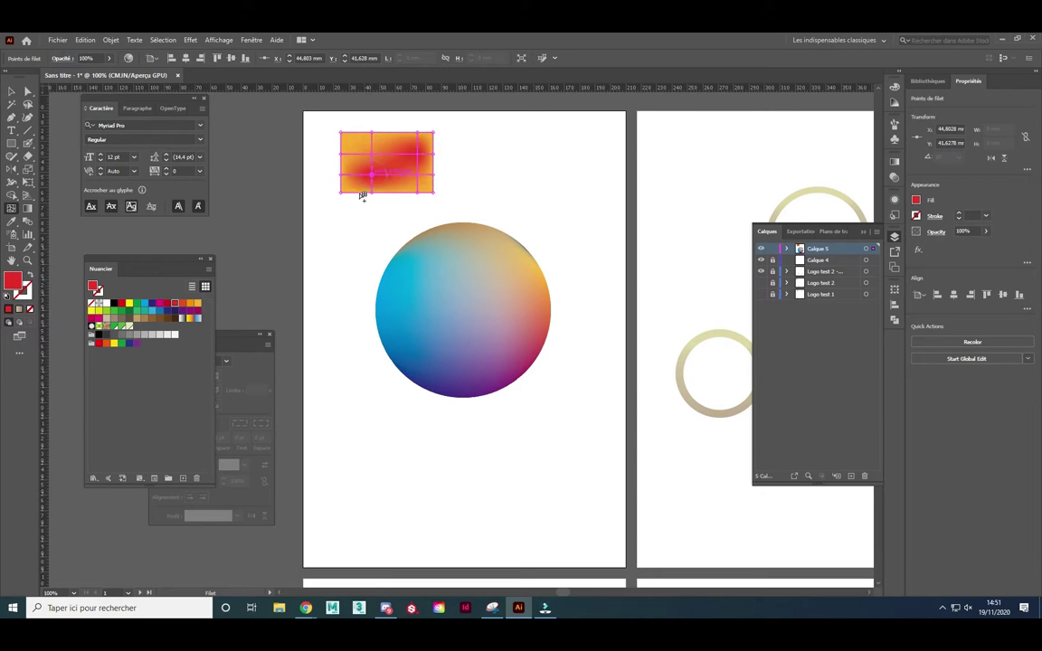
click(197, 306)
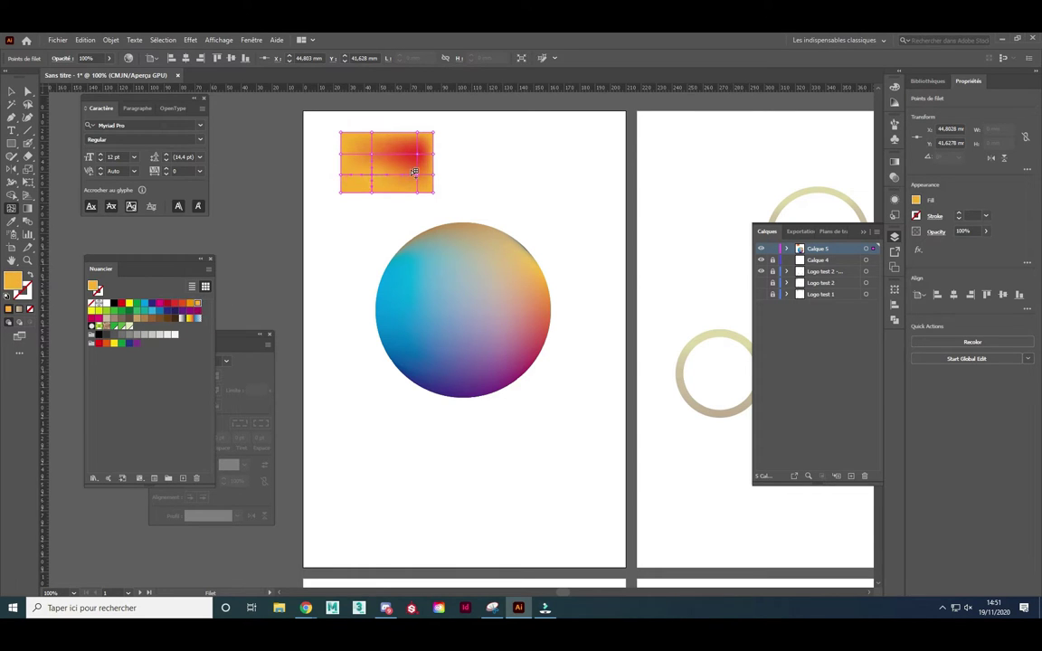
click(130, 303)
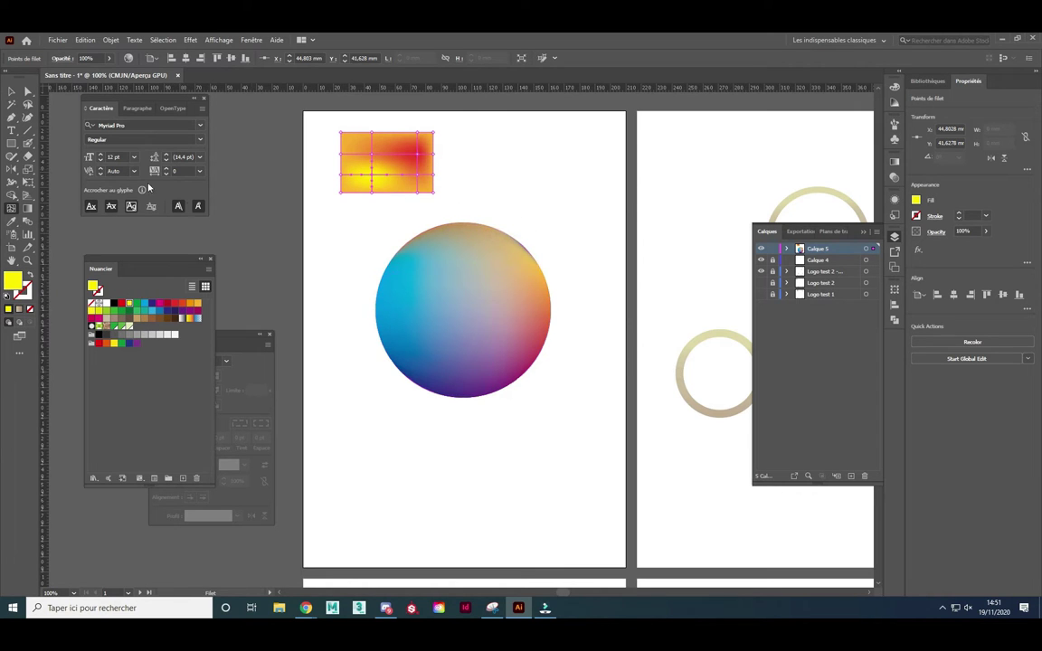
Draw a yellow star and give it a red mesh point.
click(13, 144)
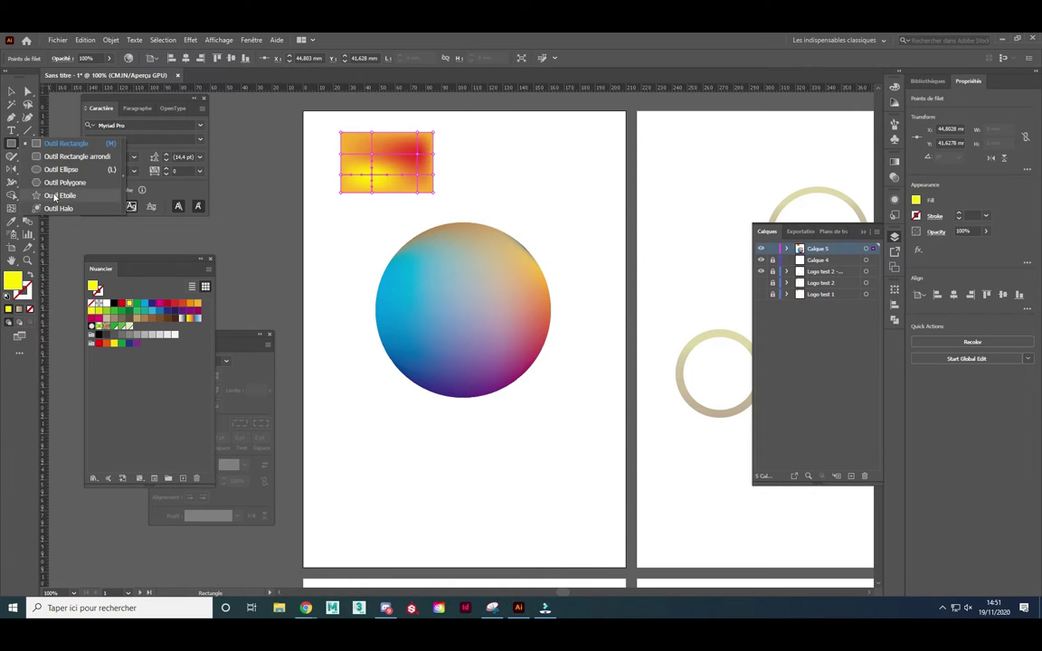
drag(12, 144, 54, 176)
drag(534, 141, 563, 183)
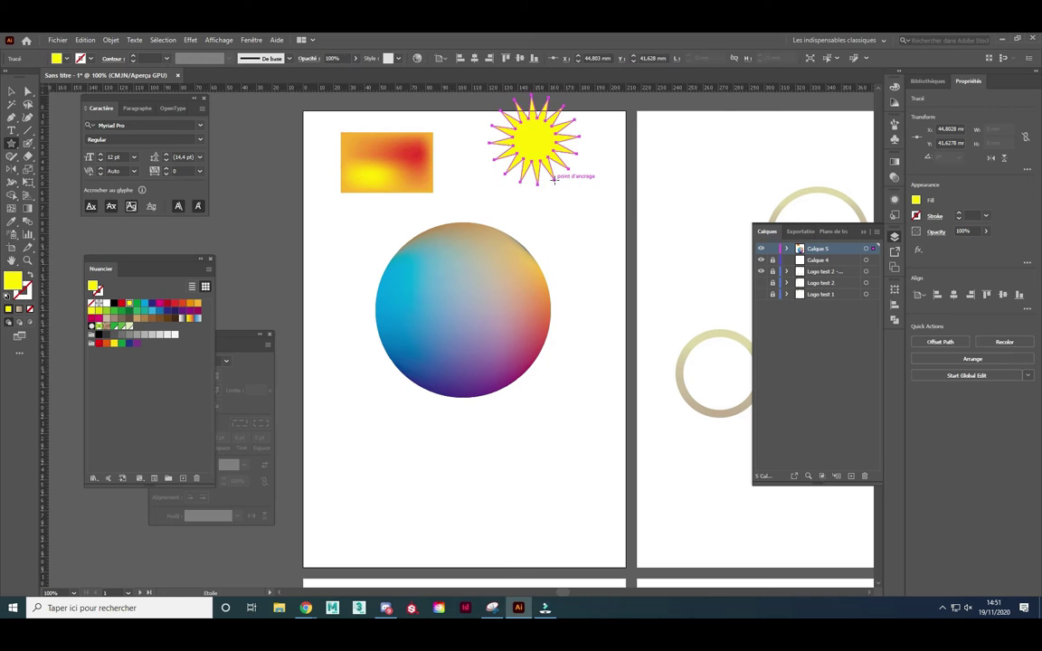
click(11, 207)
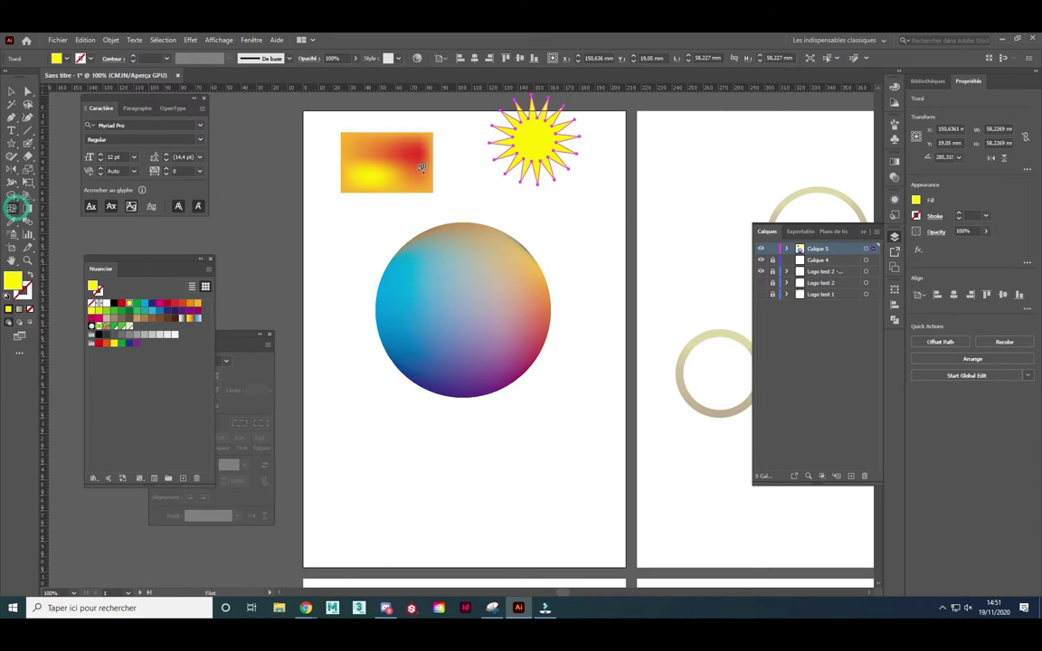
click(527, 148)
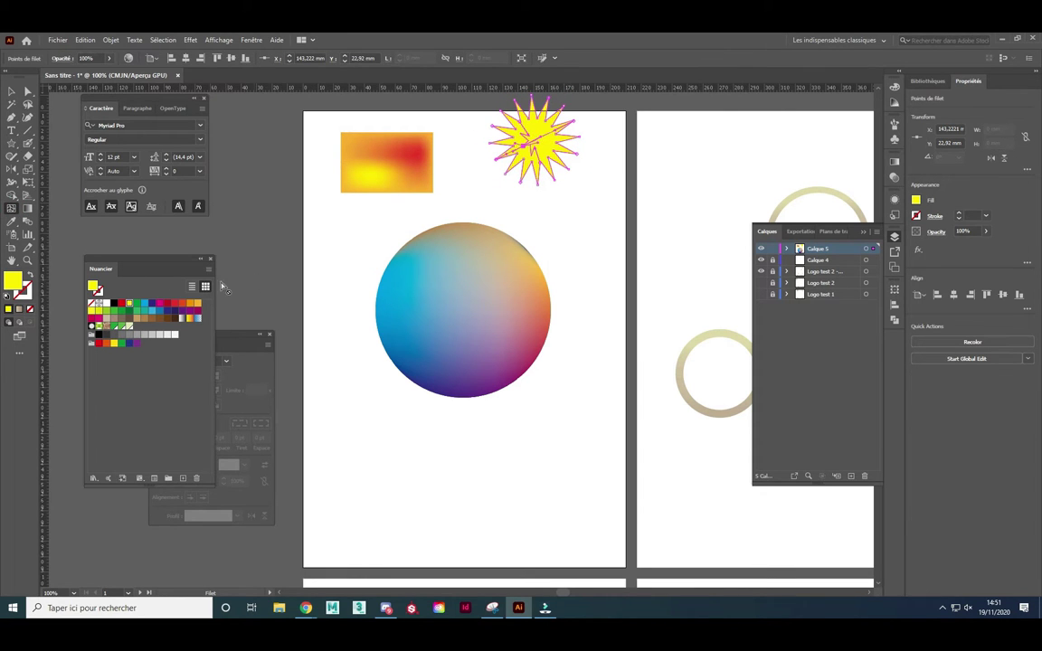
click(172, 307)
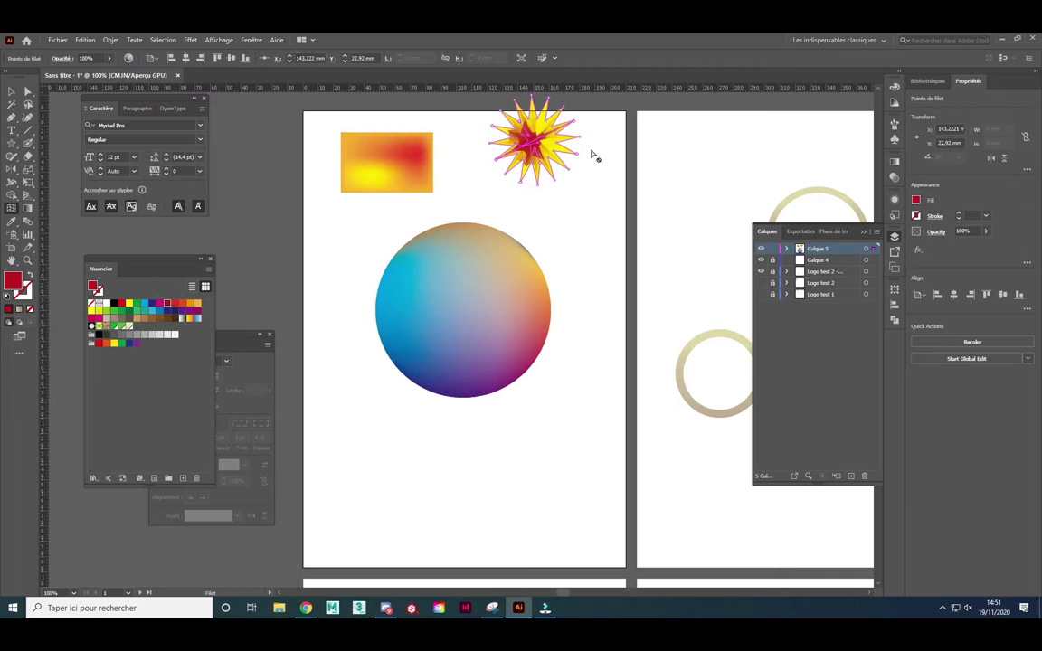
Select the rectangle, star and gradient circle together and delete them.
click(12, 91)
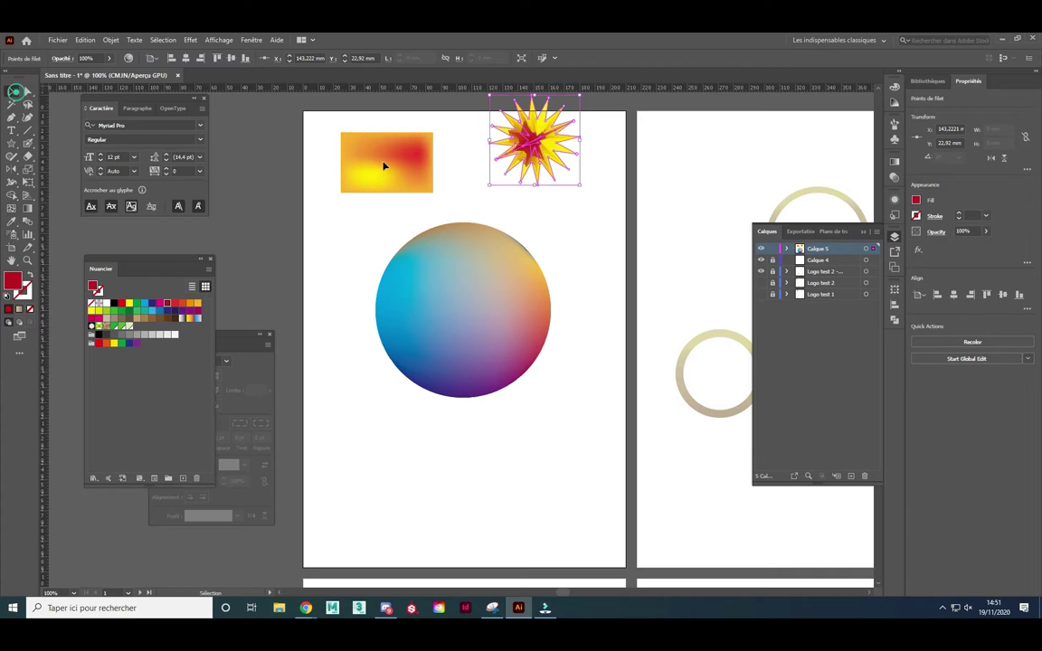
click(568, 210)
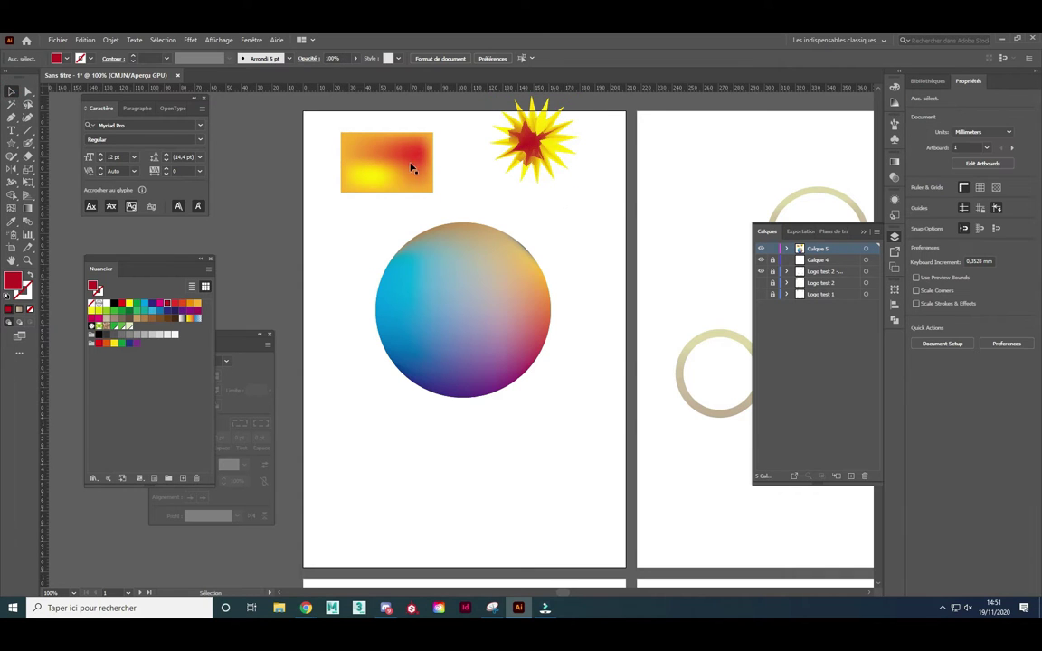
click(479, 300)
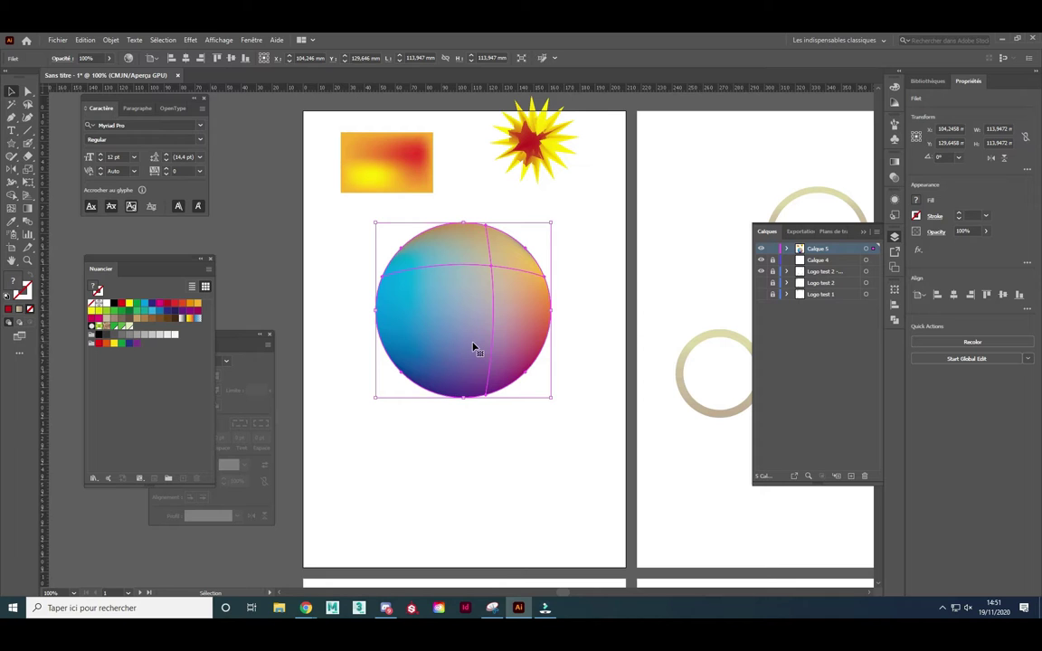
drag(290, 99, 577, 416)
key(Delete)
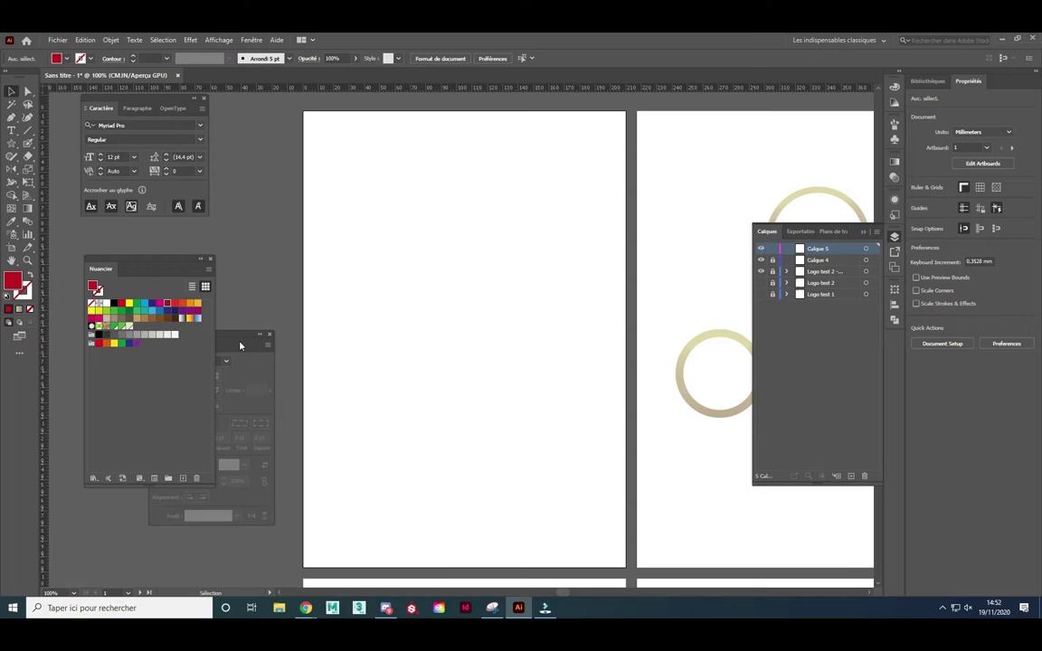
Draw a pie graph area and enter 25, 50, 75 and 100 in the first data row.
click(29, 237)
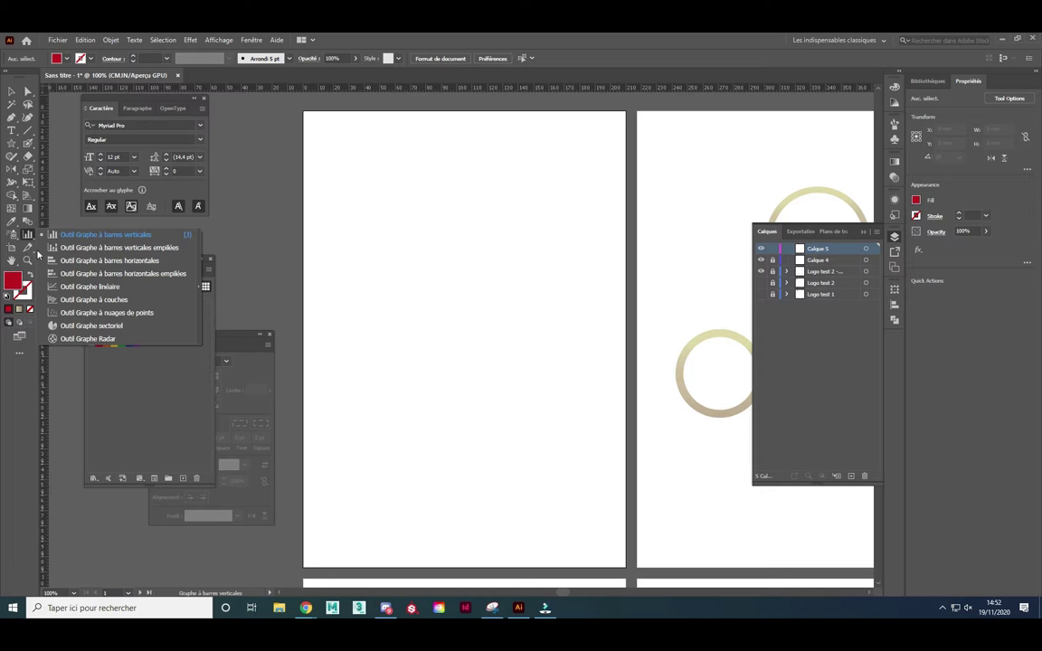
click(95, 325)
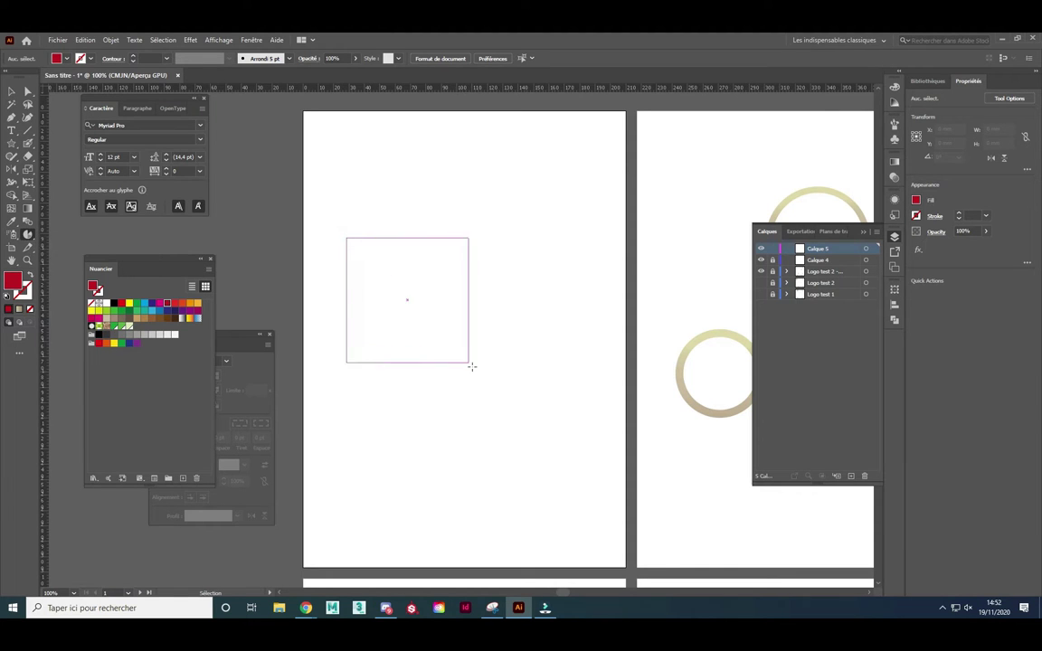
drag(347, 238, 525, 407)
text(25)
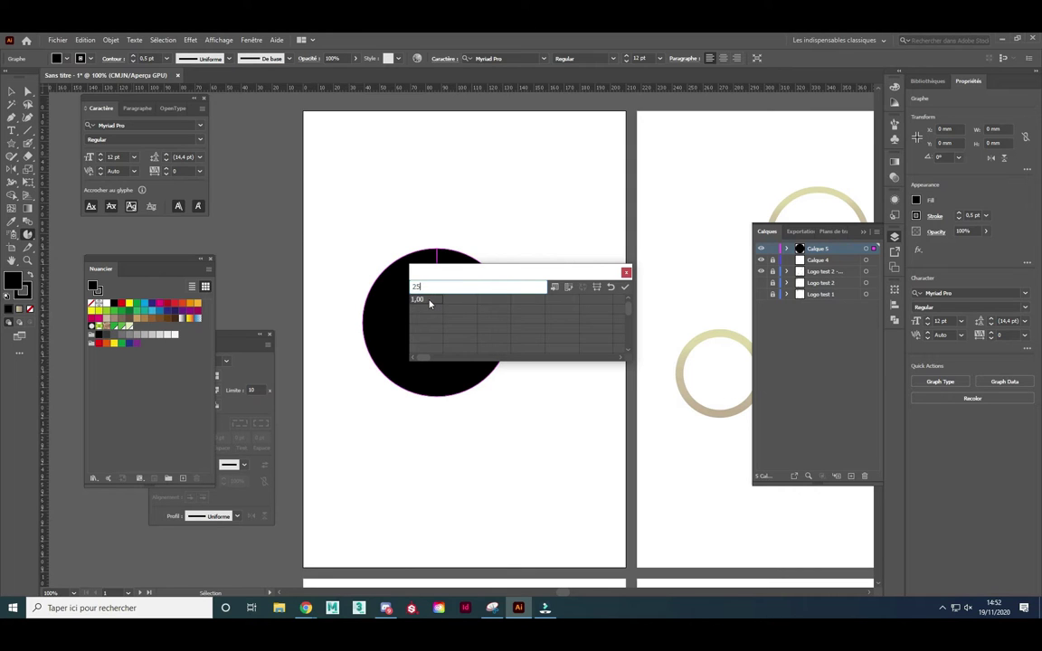
click(460, 302)
click(494, 303)
text(75)
click(429, 311)
text(100)
click(433, 311)
Label the data rows Courgette, Tomate and Concombre.
click(434, 312)
click(433, 301)
text(Courgette)
click(428, 310)
text(Tomate)
click(432, 320)
click(463, 311)
Fill the Tomate row with 40 and Concombre with 50 and 8, then apply the data.
click(490, 310)
click(523, 310)
click(460, 320)
click(490, 323)
text(50)
click(521, 323)
text(89)
click(625, 288)
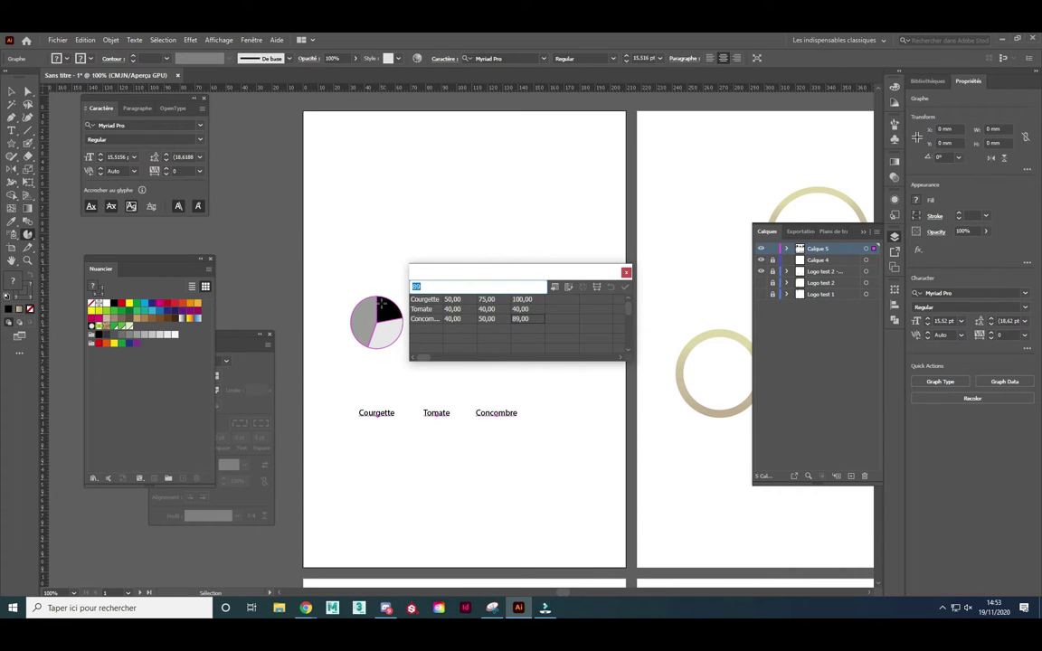
Transpose the graph data's rows and columns, apply it, and close the data window.
drag(510, 273, 443, 156)
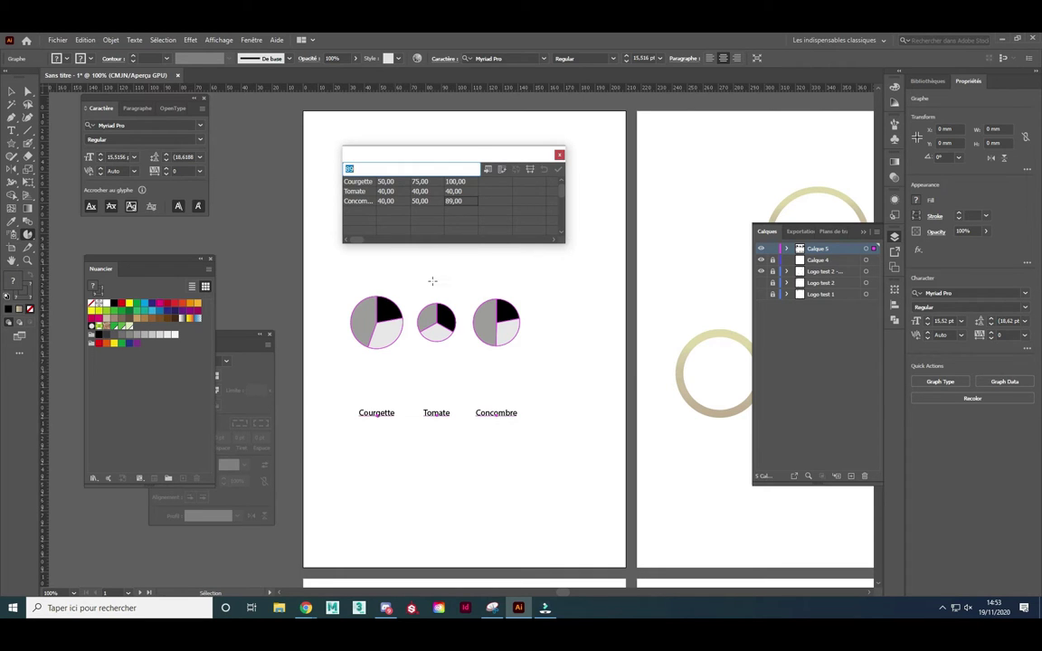
click(501, 169)
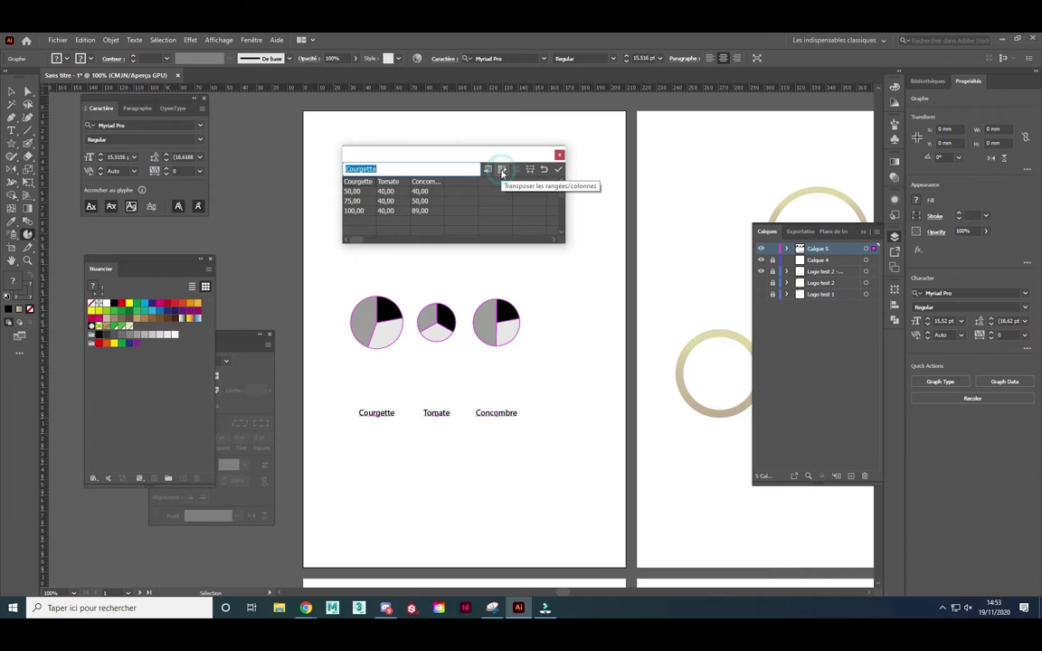
click(558, 172)
mouse_move(467, 156)
mouse_down()
mouse_move(357, 133)
mouse_move(424, 123)
mouse_up()
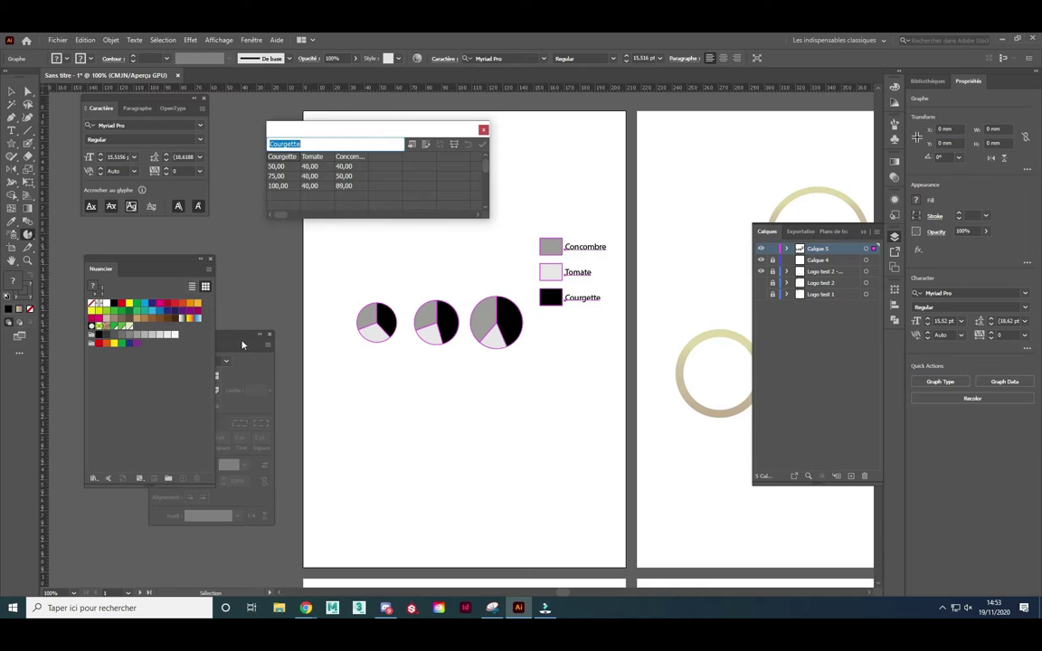
drag(453, 127, 371, 173)
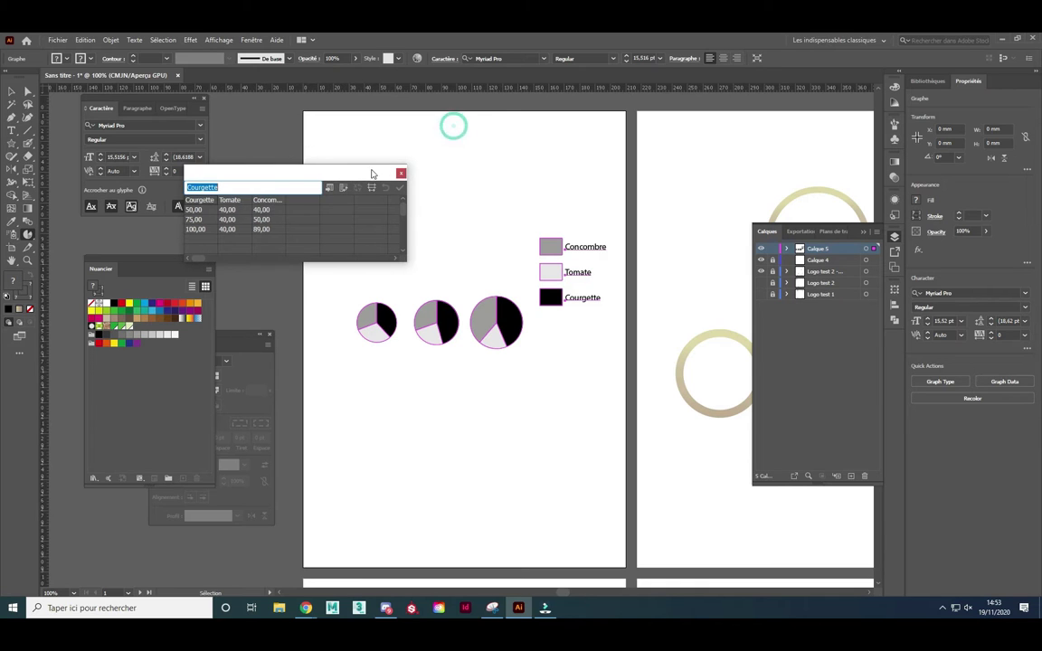
click(400, 173)
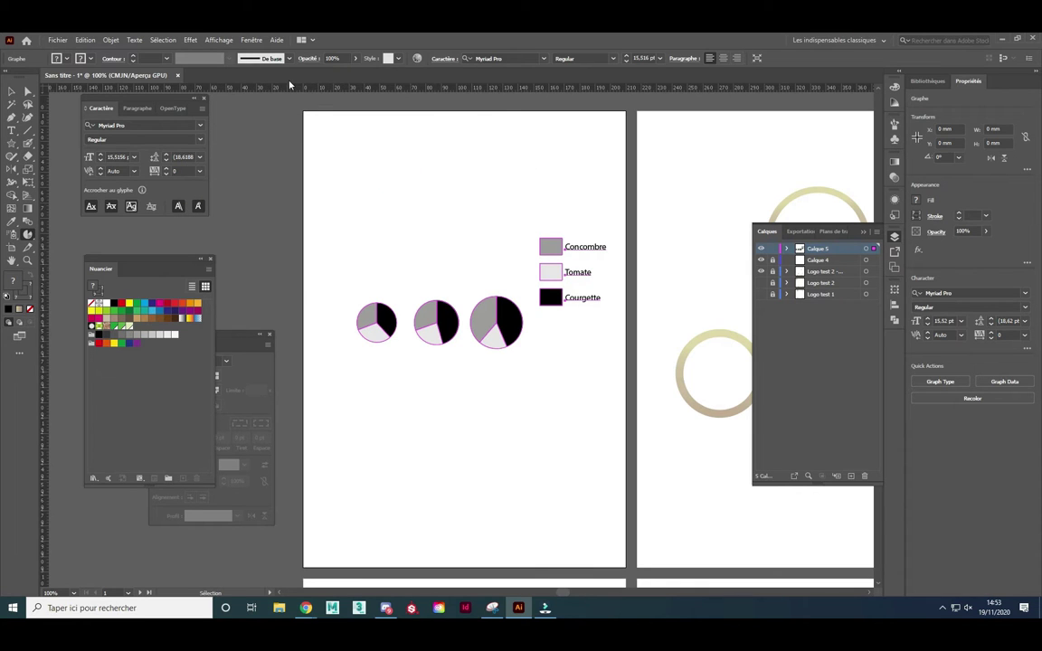
Ungroup the pie graph into editable shapes and clear the selection.
click(109, 39)
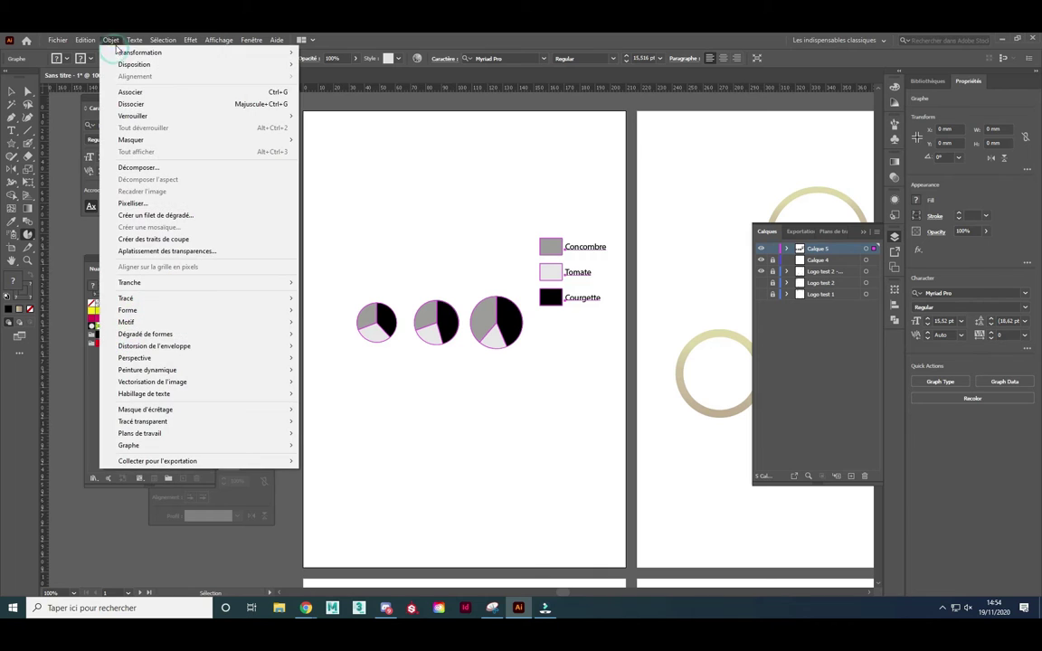
click(147, 168)
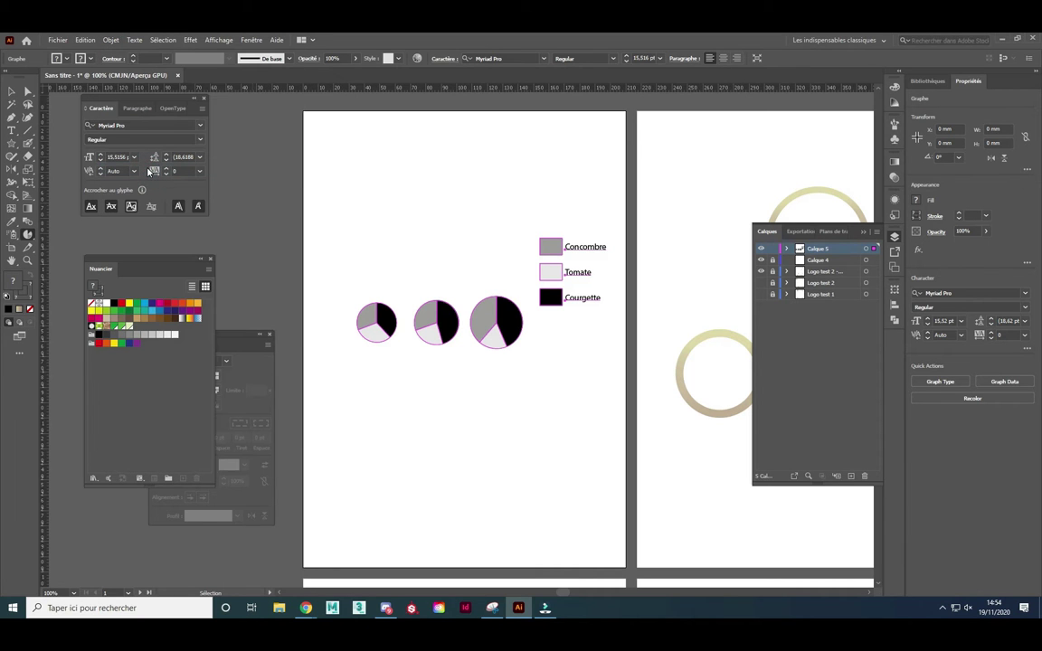
click(28, 92)
click(353, 244)
Recolour the grey slices of the three pies orange, purple and magenta.
click(372, 318)
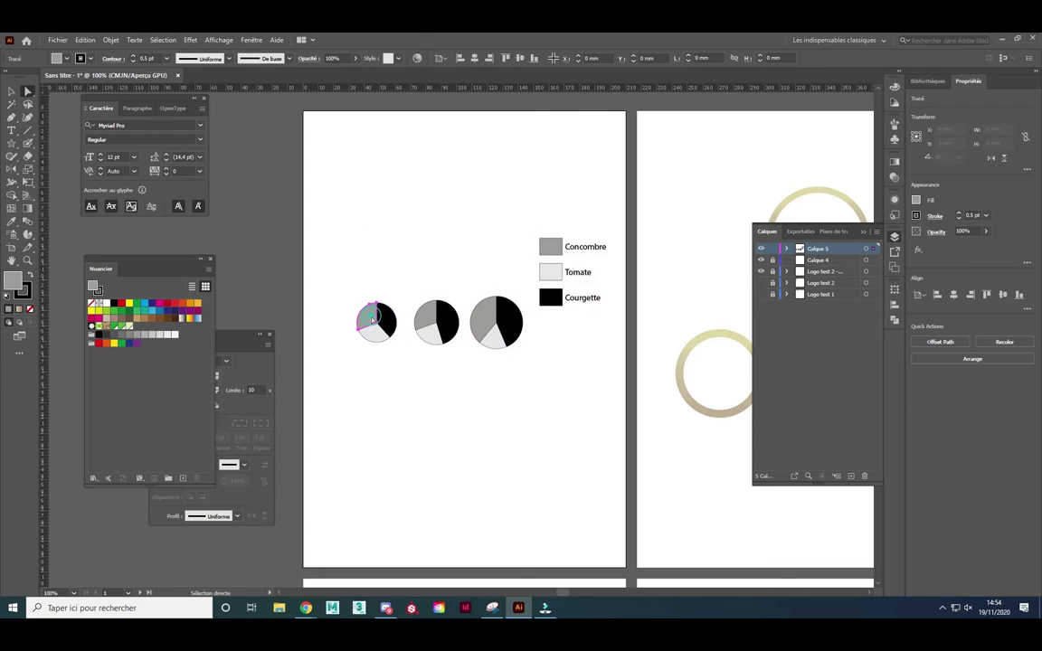
click(197, 303)
click(422, 319)
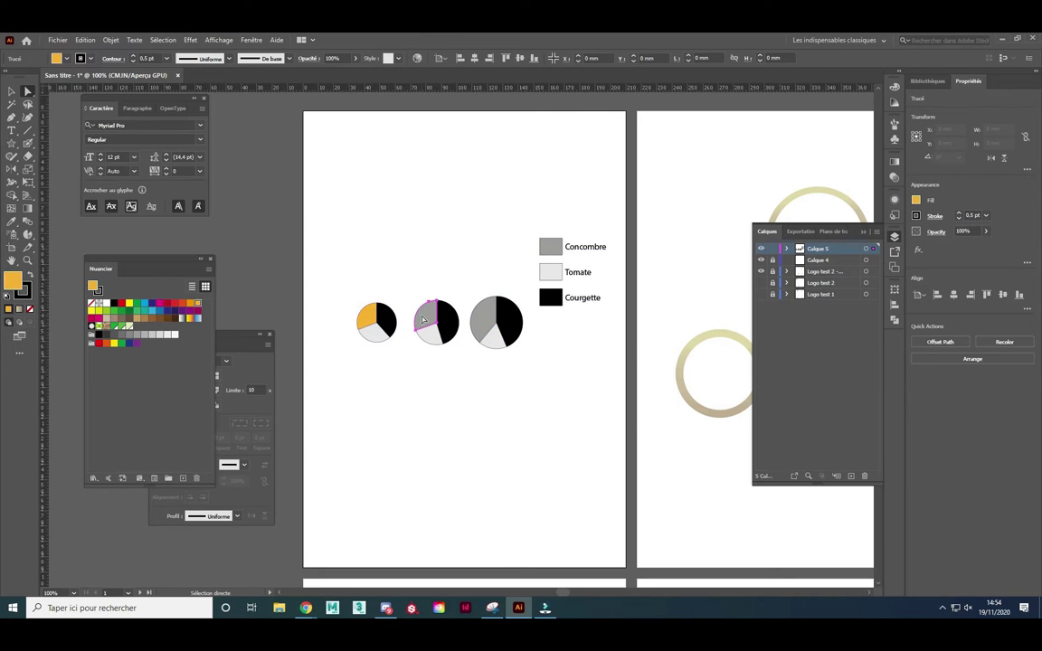
click(176, 310)
click(192, 311)
click(484, 319)
click(198, 311)
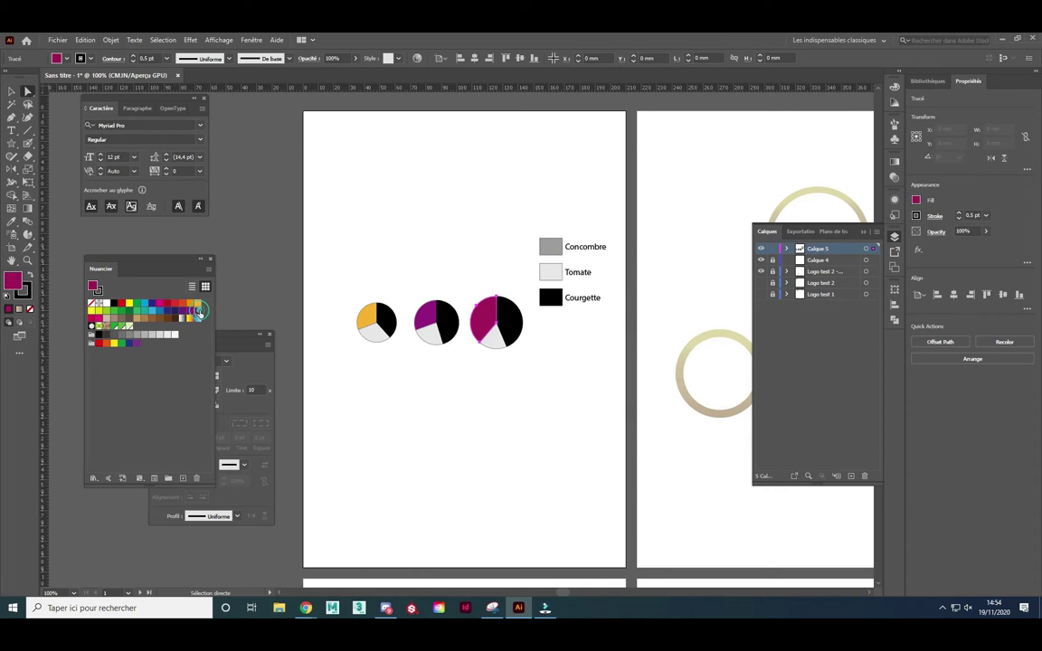
click(457, 381)
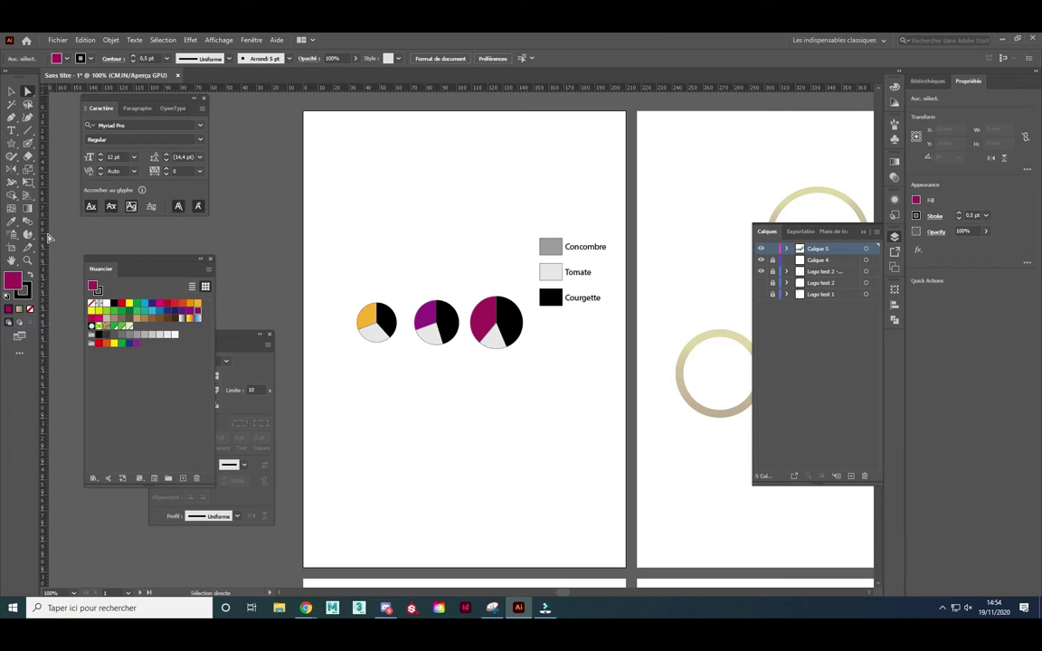
Delete the pie charts and legend from the first artboard.
click(11, 92)
drag(338, 196, 606, 435)
key(Delete)
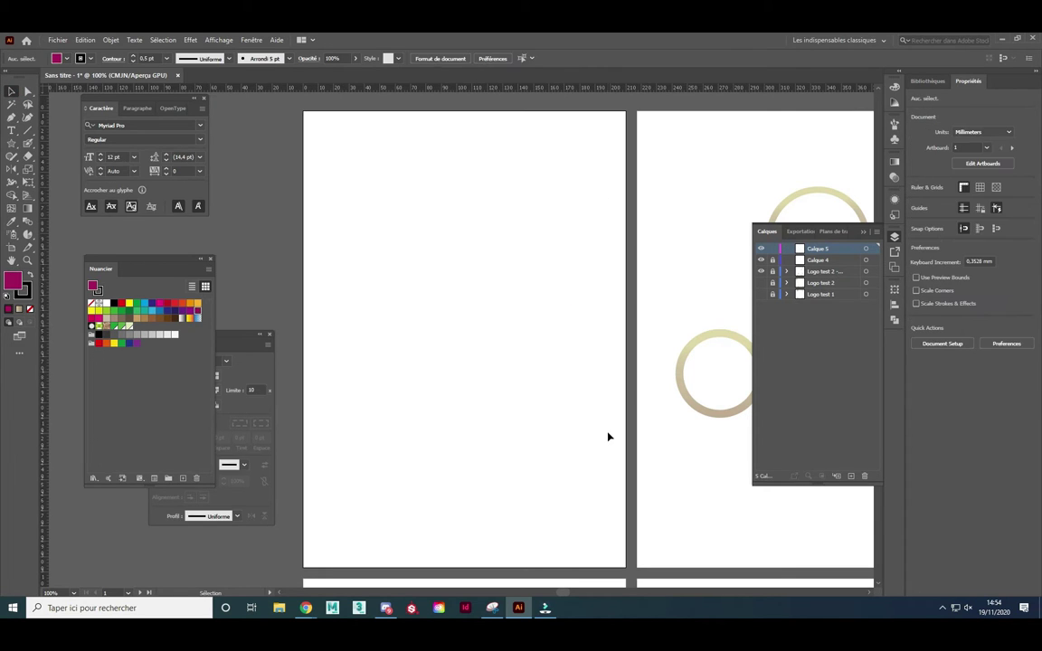
Draw two overlapping magenta squares plus small rectangles to the right and below.
click(11, 143)
click(70, 143)
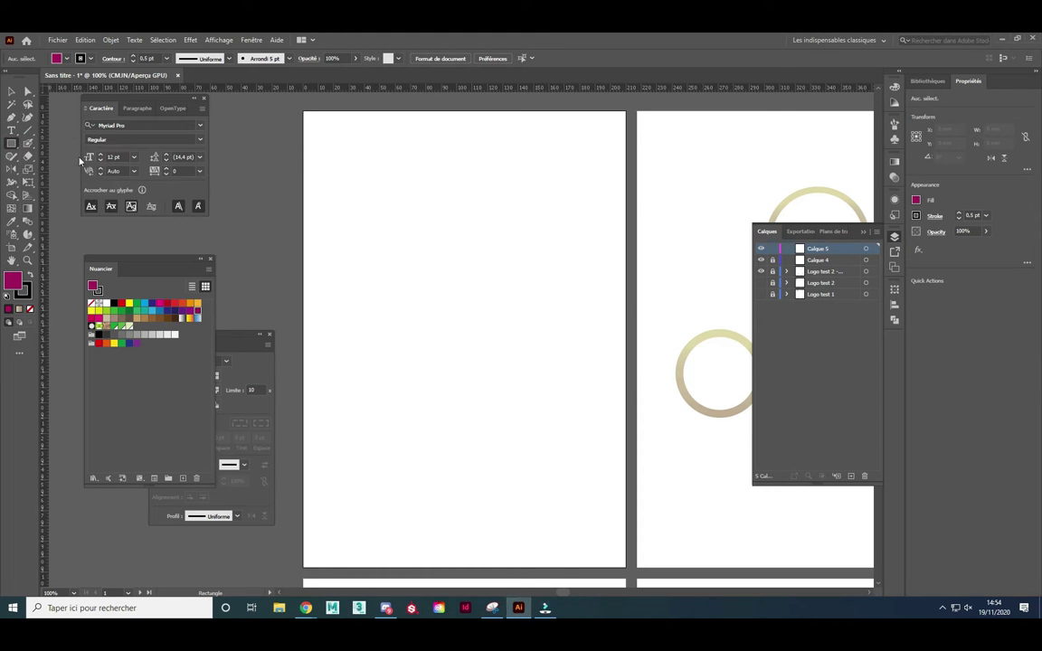
drag(354, 227, 513, 386)
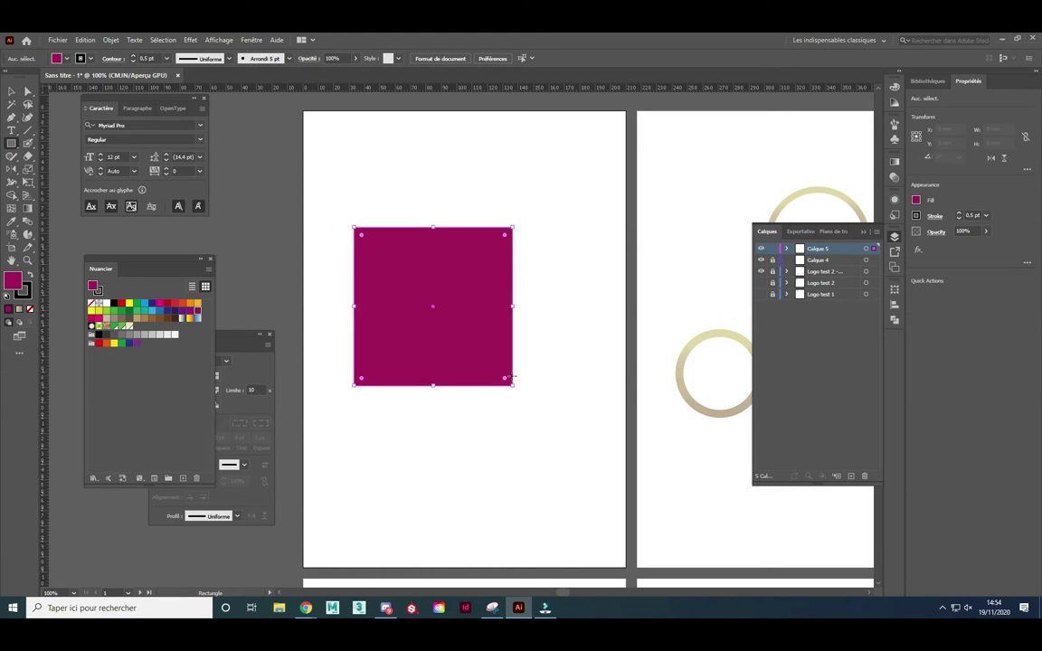
mouse_move(562, 297)
mouse_down()
mouse_move(535, 365)
mouse_move(435, 423)
mouse_up()
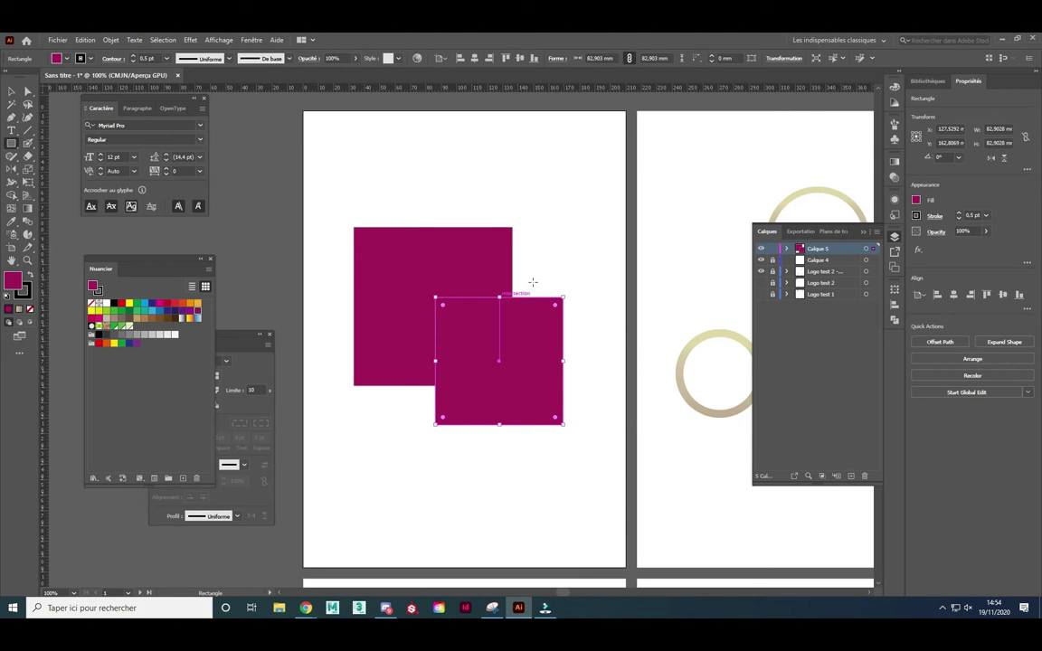
drag(518, 228, 561, 274)
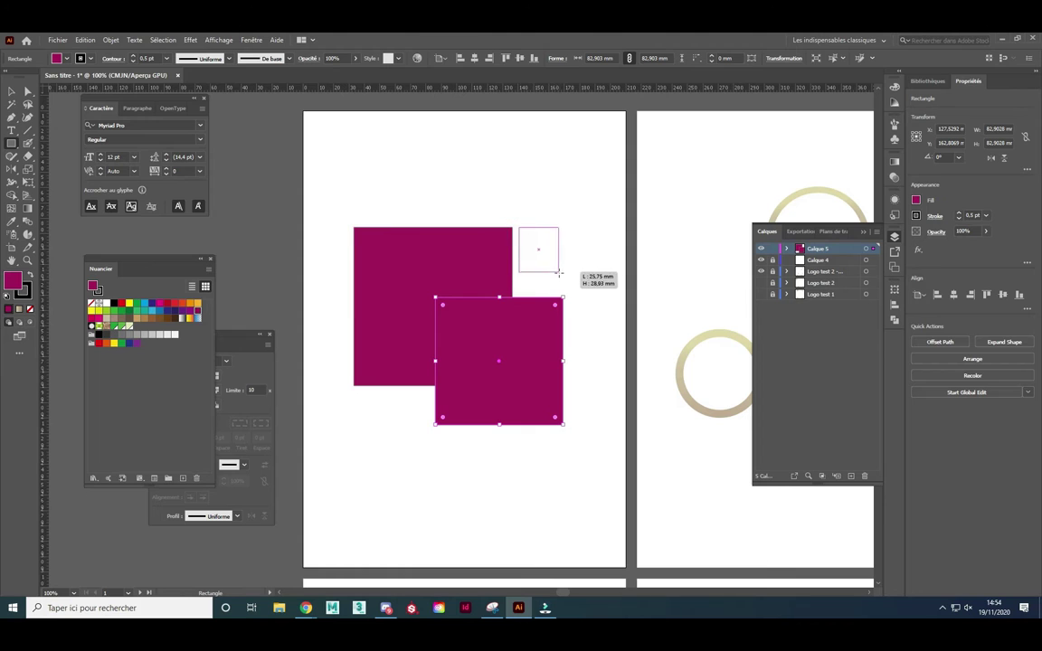
drag(354, 393, 399, 425)
click(9, 91)
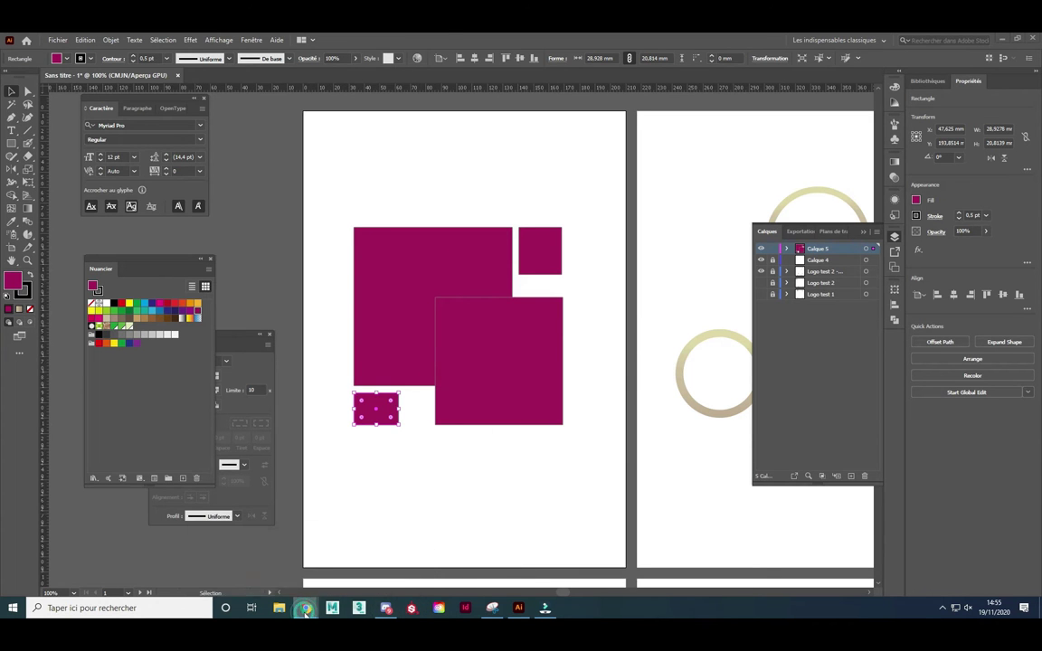
click(271, 549)
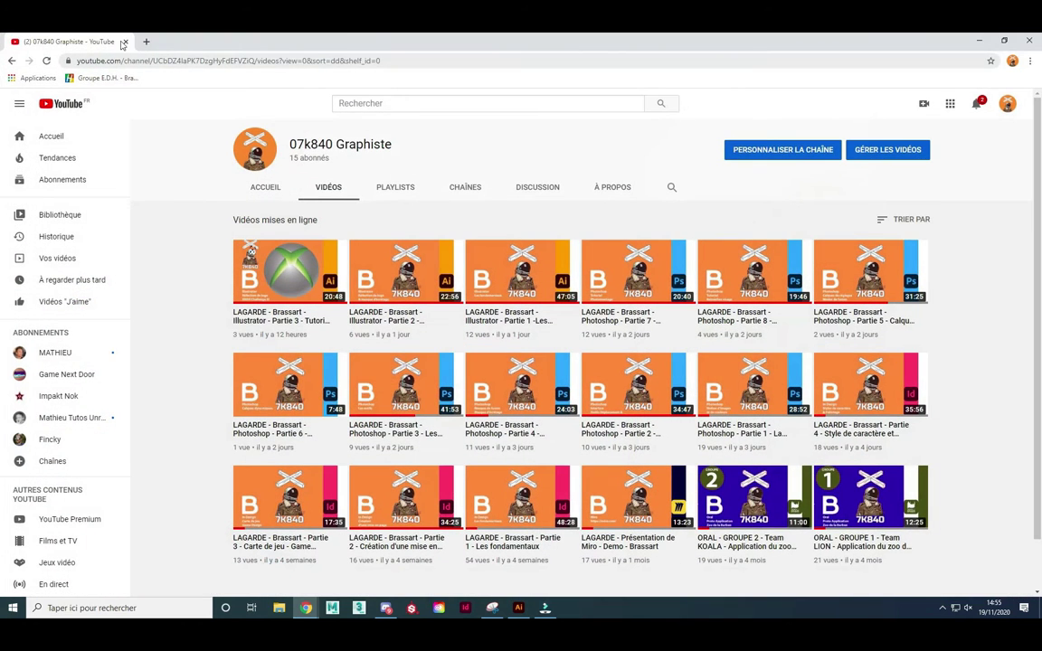
Search Google for 'ratatouille' and open the L'atelier des Chefs recipe page.
click(146, 43)
click(431, 266)
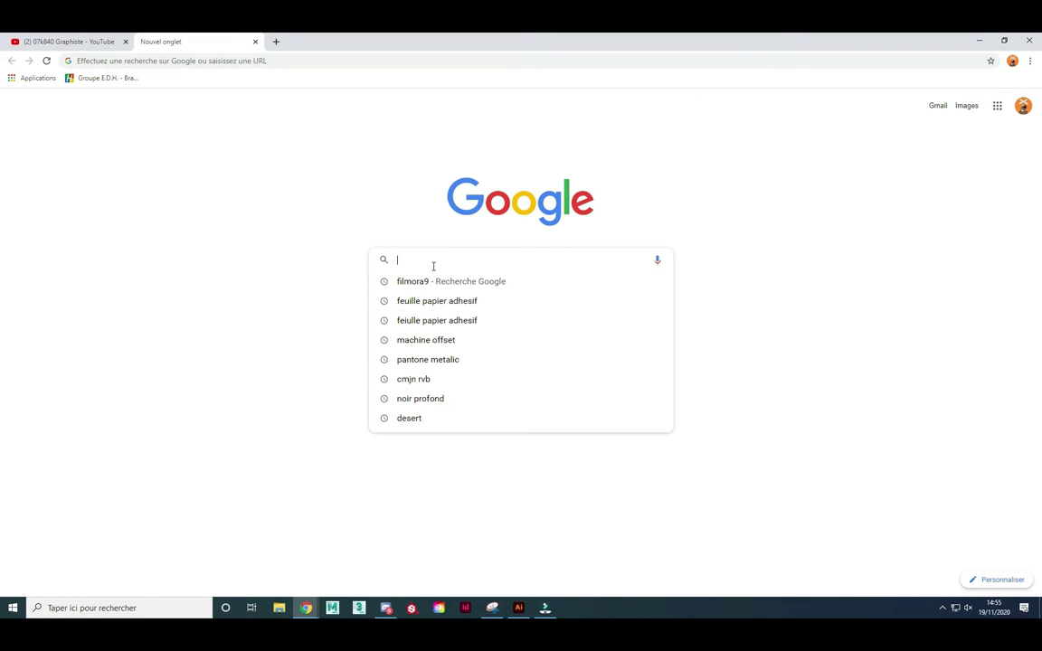
text(ra)
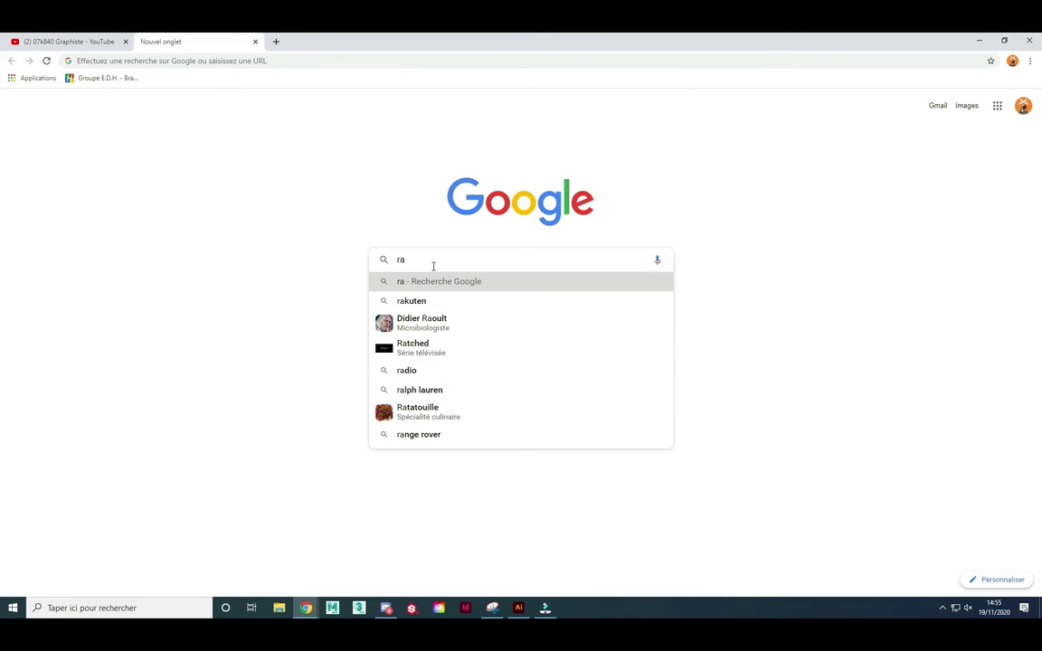
text(tatouille)
key(Return)
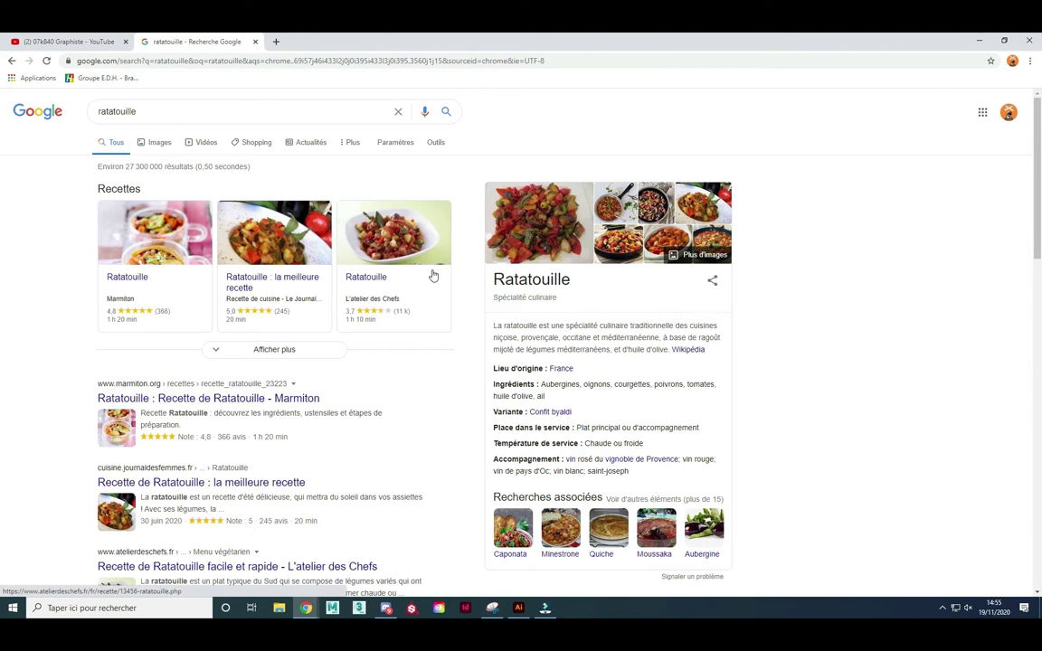
click(409, 247)
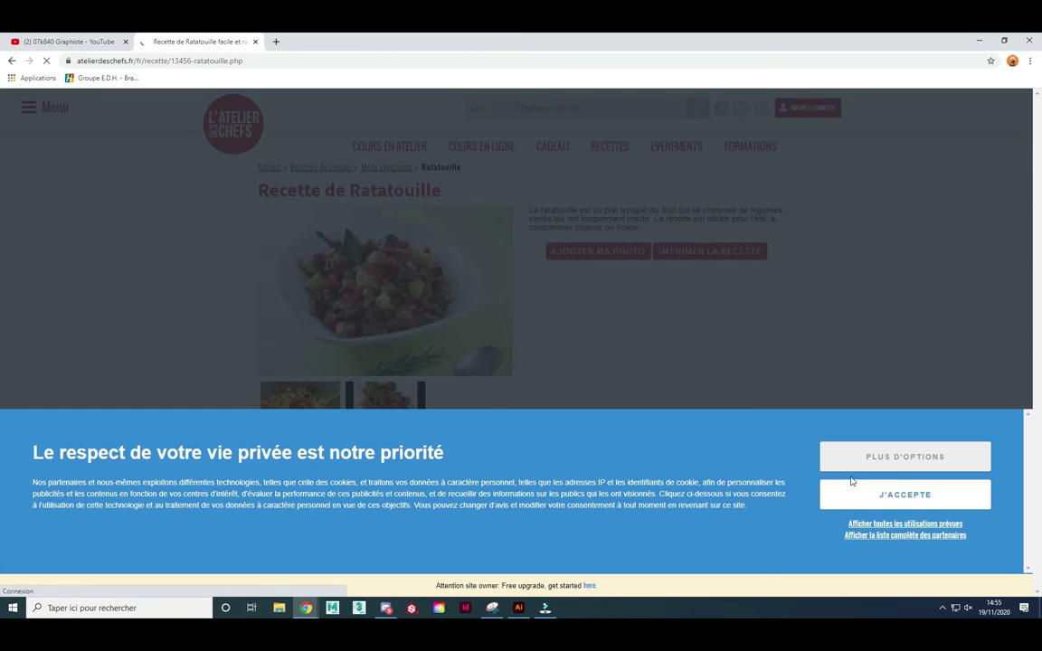
click(896, 496)
Copy the ratatouille photo with Copier l'image and dismiss the sign-up popup.
right_click(380, 277)
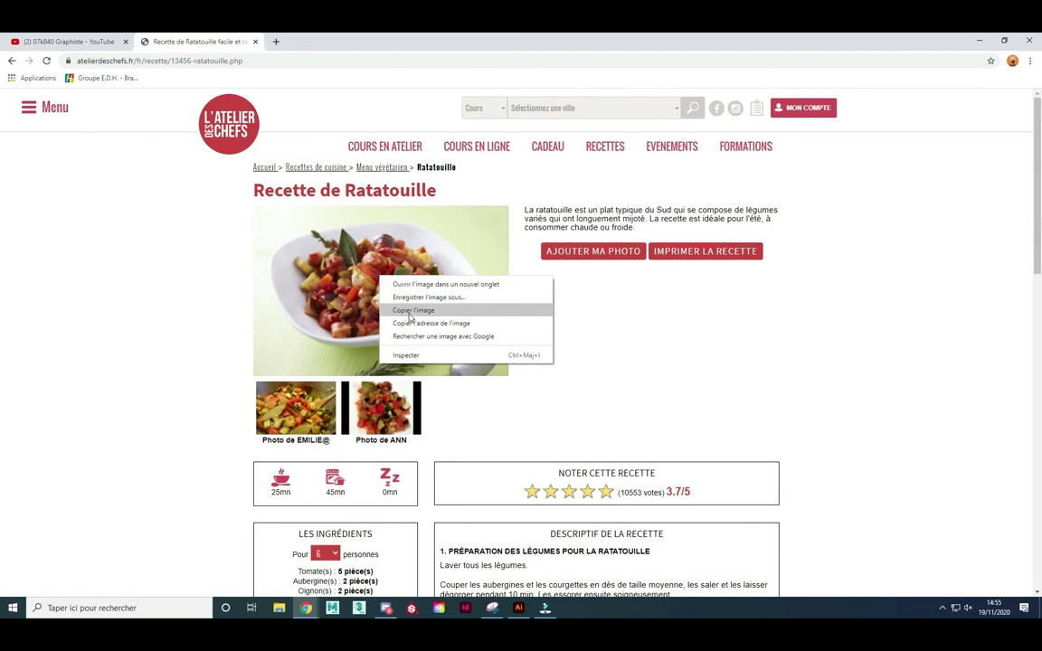
click(317, 405)
right_click(379, 311)
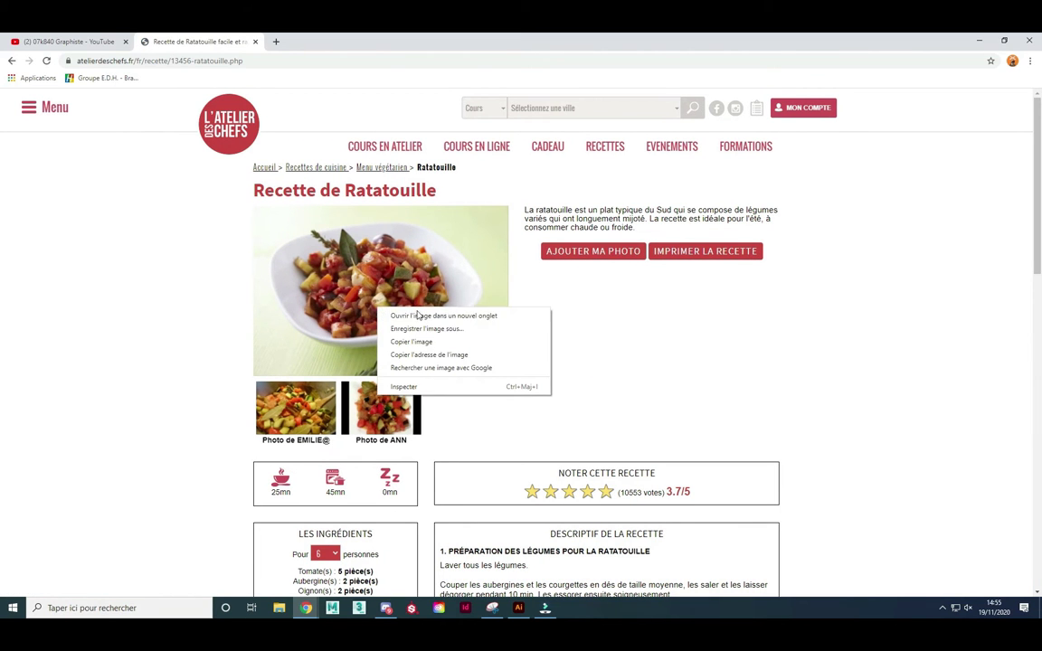
click(403, 342)
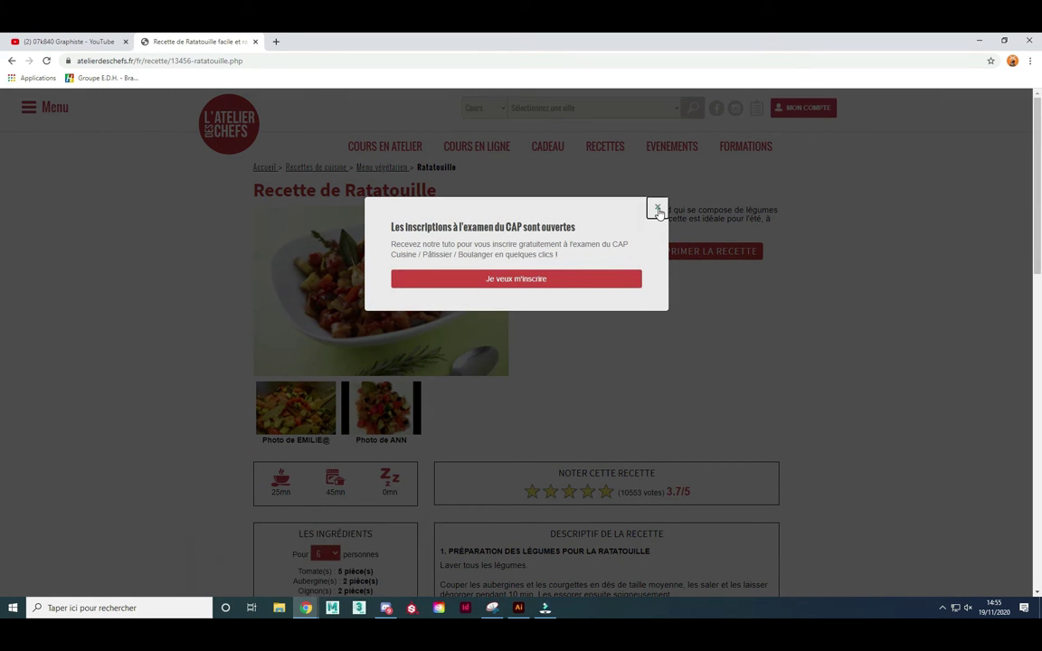
click(657, 211)
Paste the ratatouille photo into Calque 5, stacked beneath the four magenta rectangles.
click(255, 42)
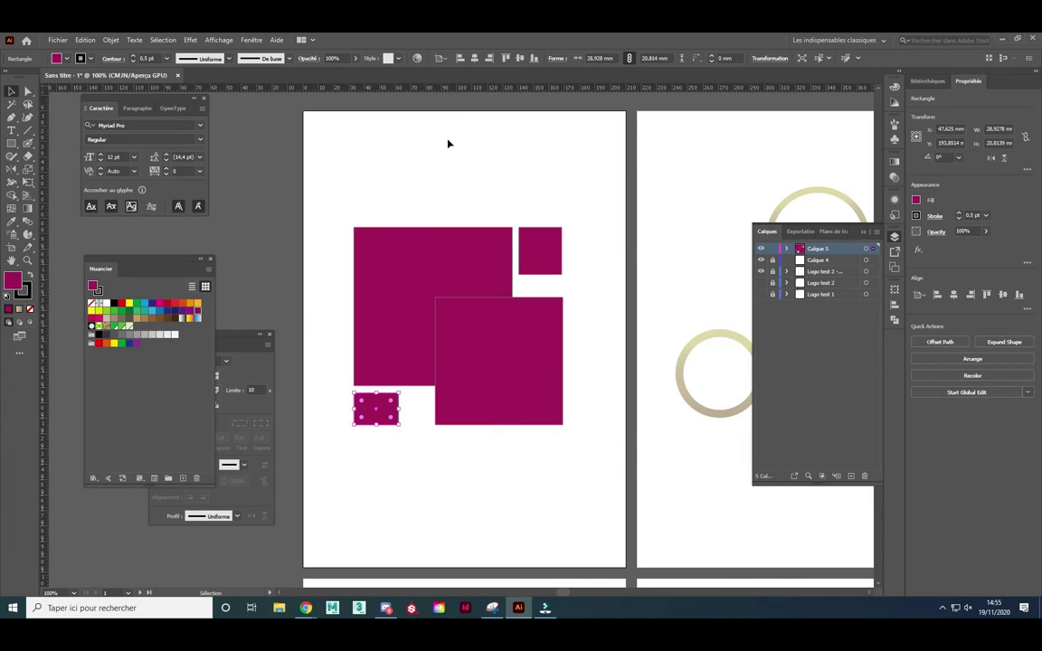
key(ctrl+v)
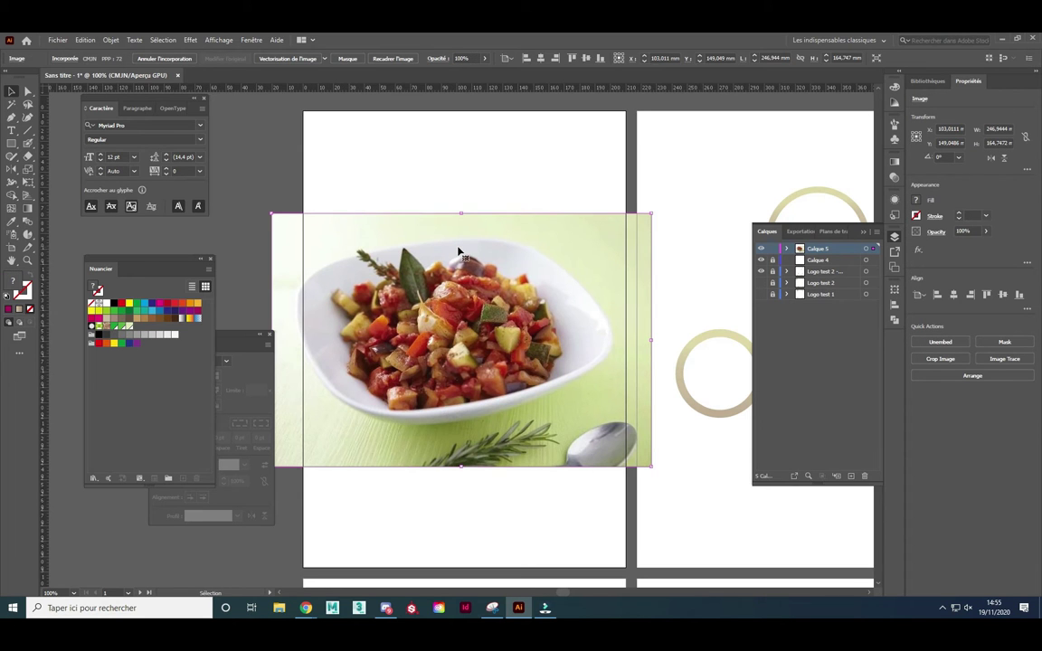
click(787, 248)
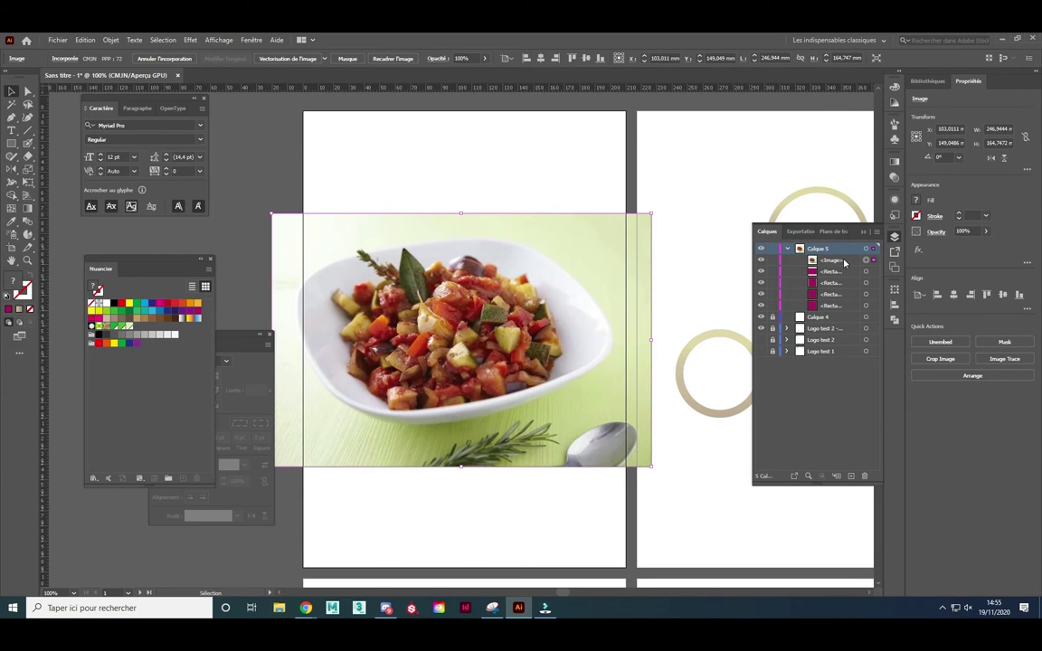
drag(843, 262, 846, 305)
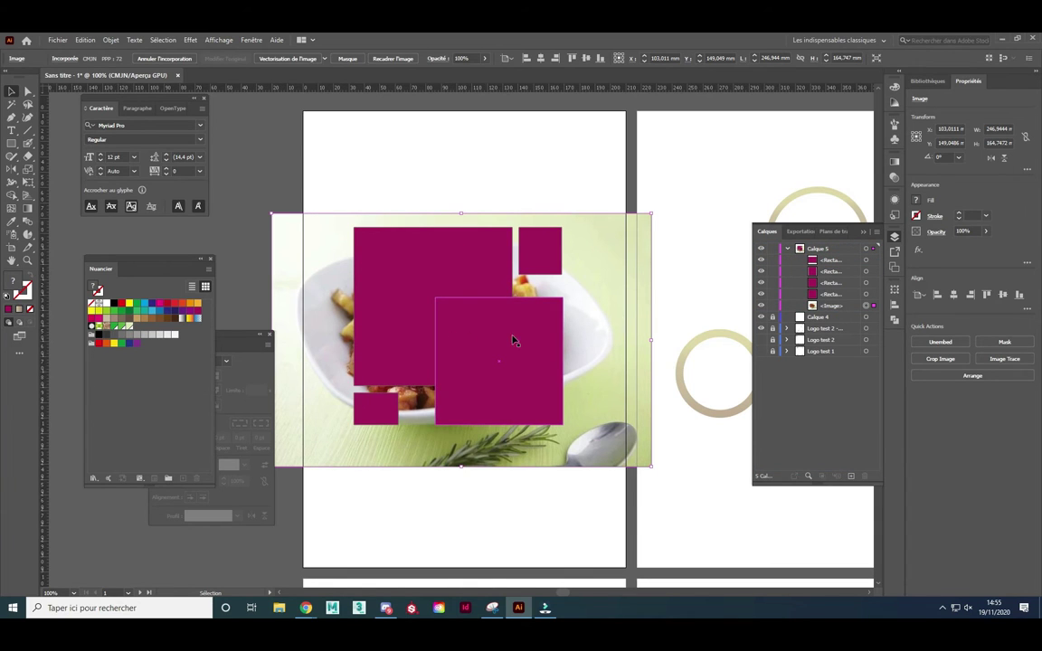
shift+click(866, 295)
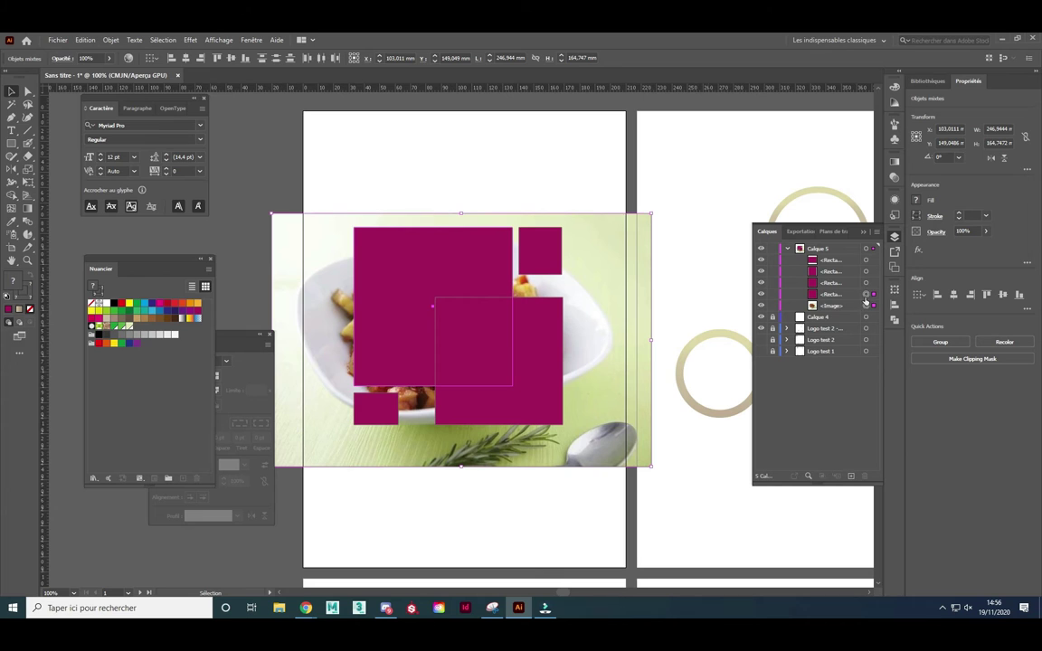
click(866, 283)
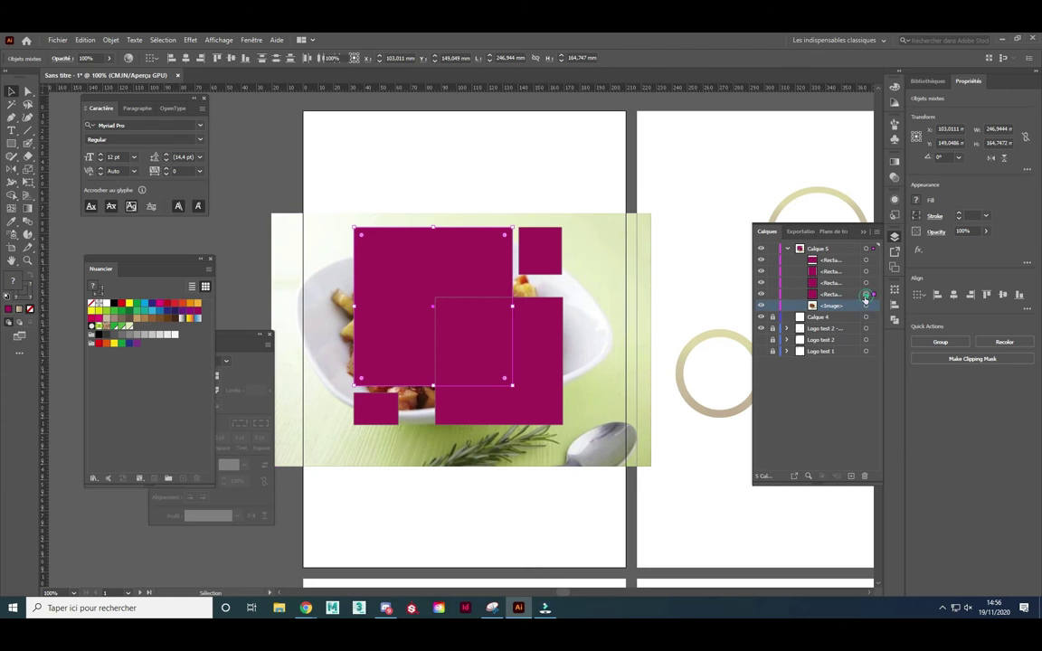
shift+click(866, 284)
shift+click(866, 272)
shift+click(866, 260)
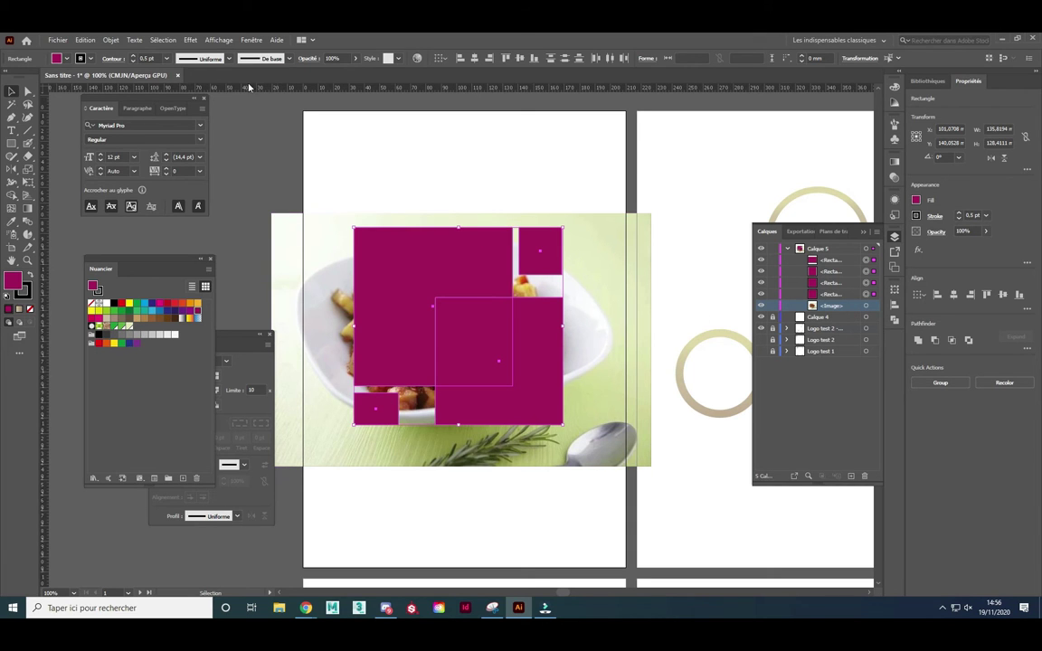
click(114, 41)
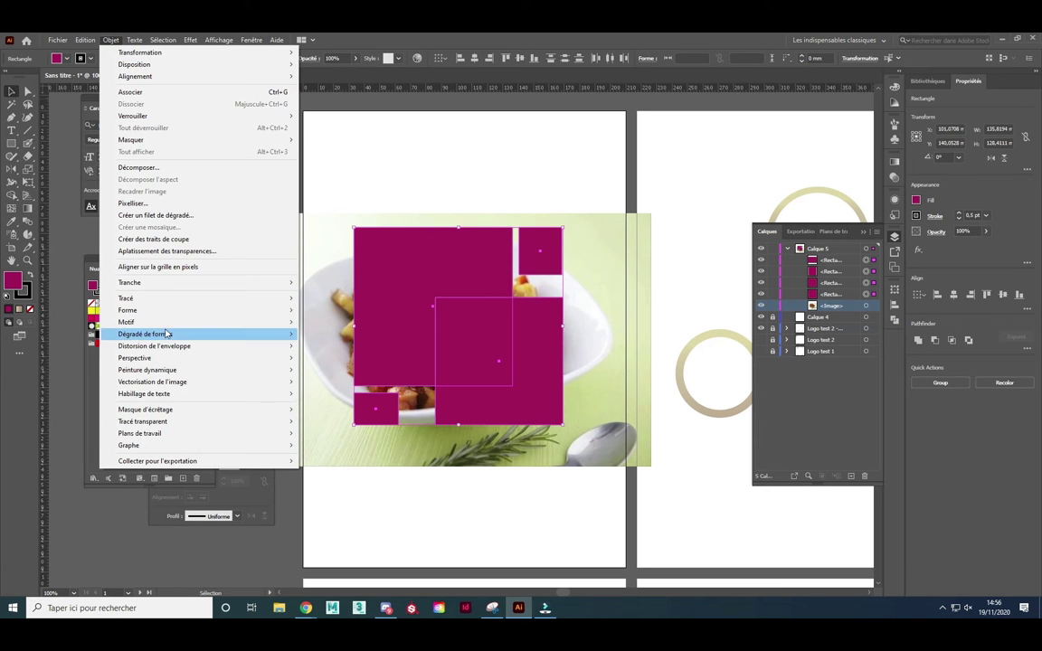
mouse_move(143, 421)
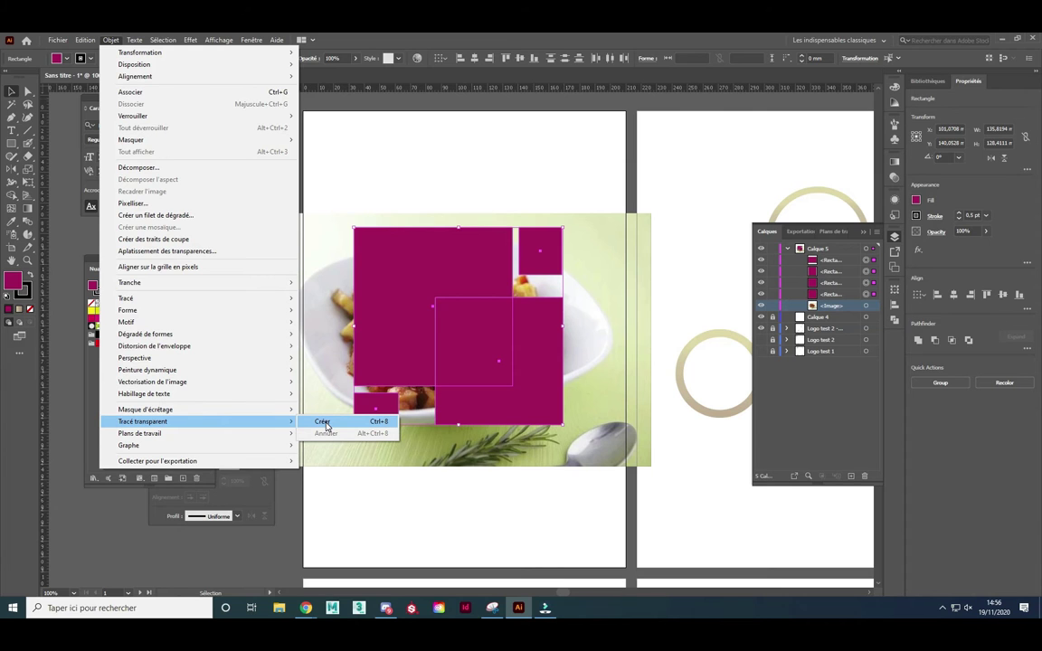
click(325, 424)
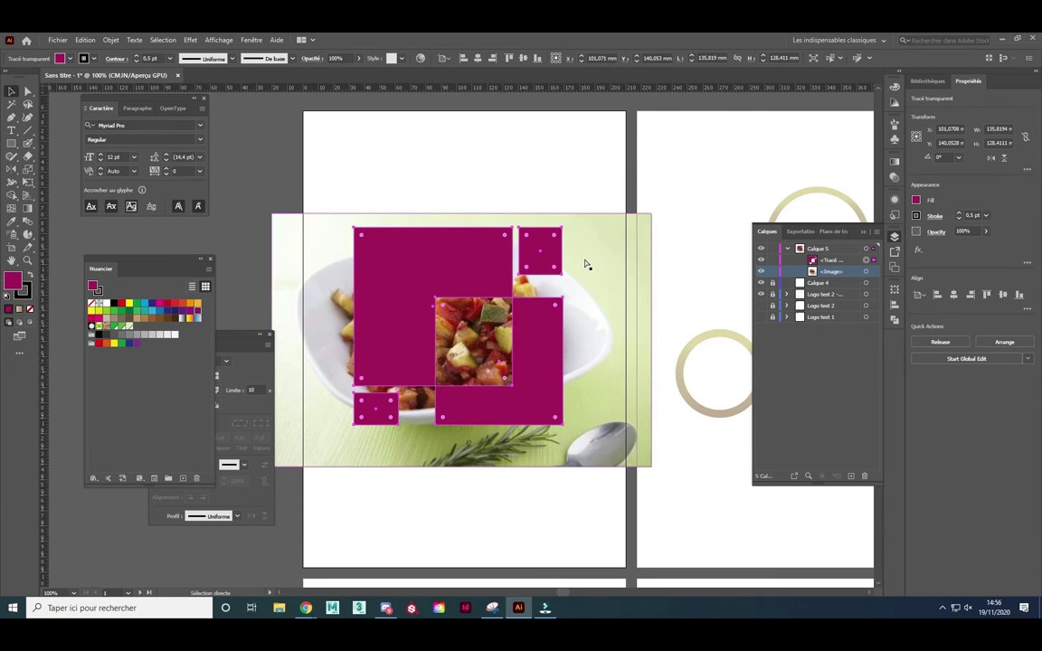
key(ctrl+z)
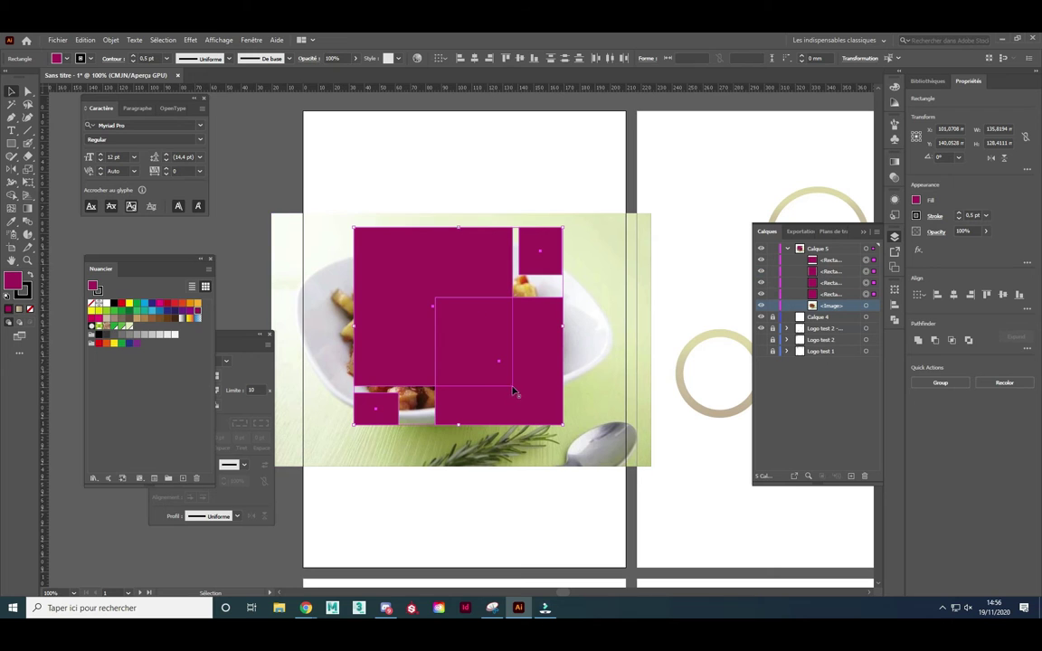
click(680, 521)
Unite the two overlapping magenta squares into one shape with Pathfinder.
click(510, 403)
shift+click(437, 282)
click(896, 323)
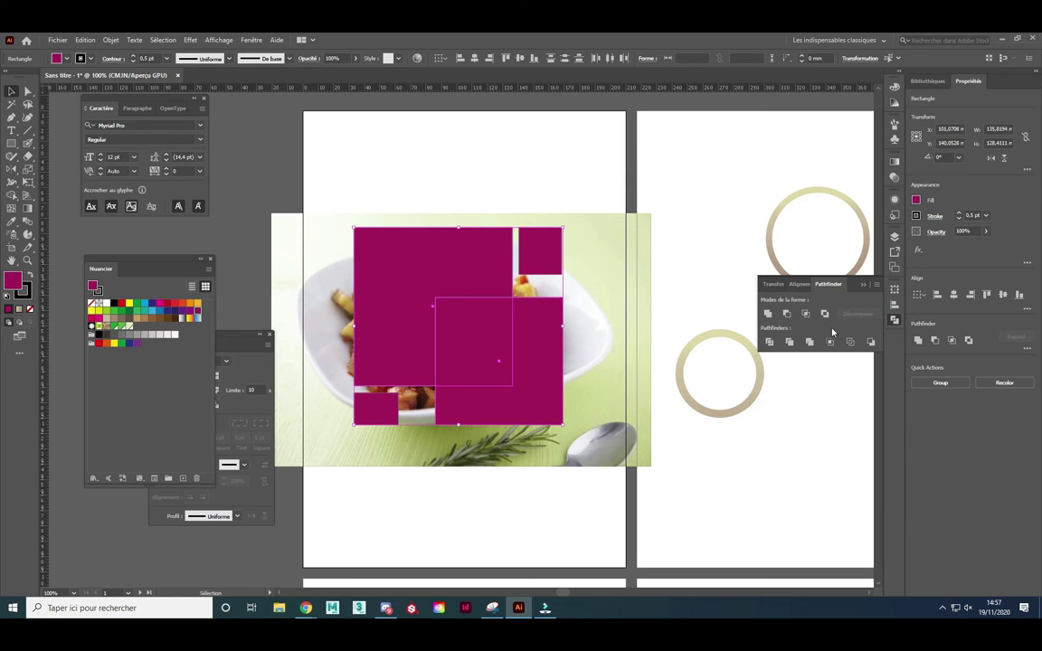
click(767, 315)
Combine the merged shape and both small rectangles into one compound path.
click(675, 439)
click(540, 252)
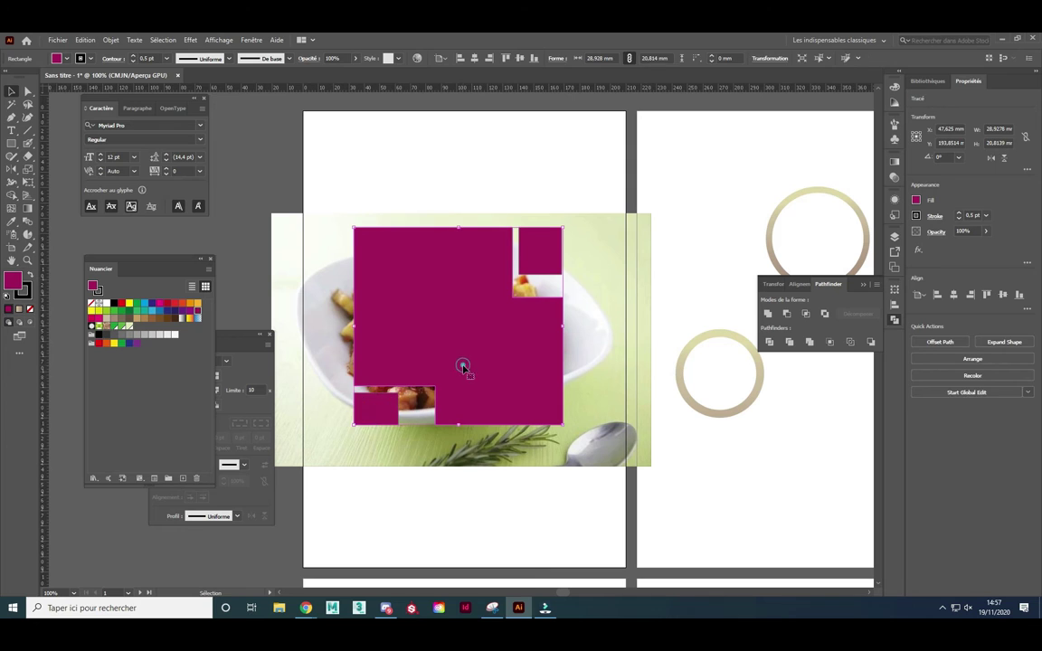
shift+click(479, 330)
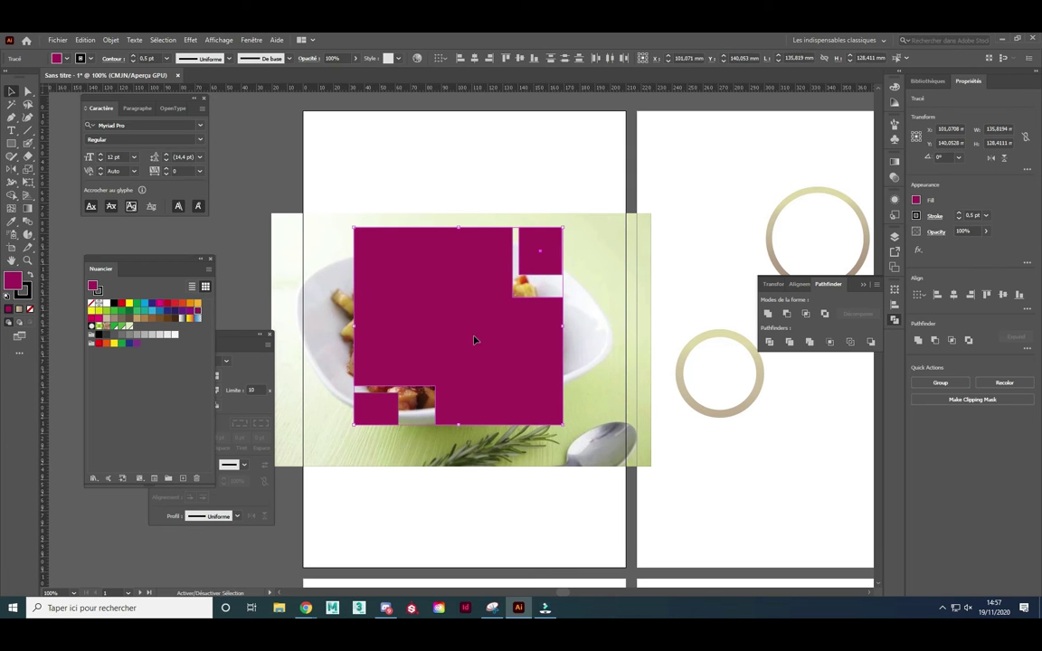
shift+click(381, 404)
click(111, 39)
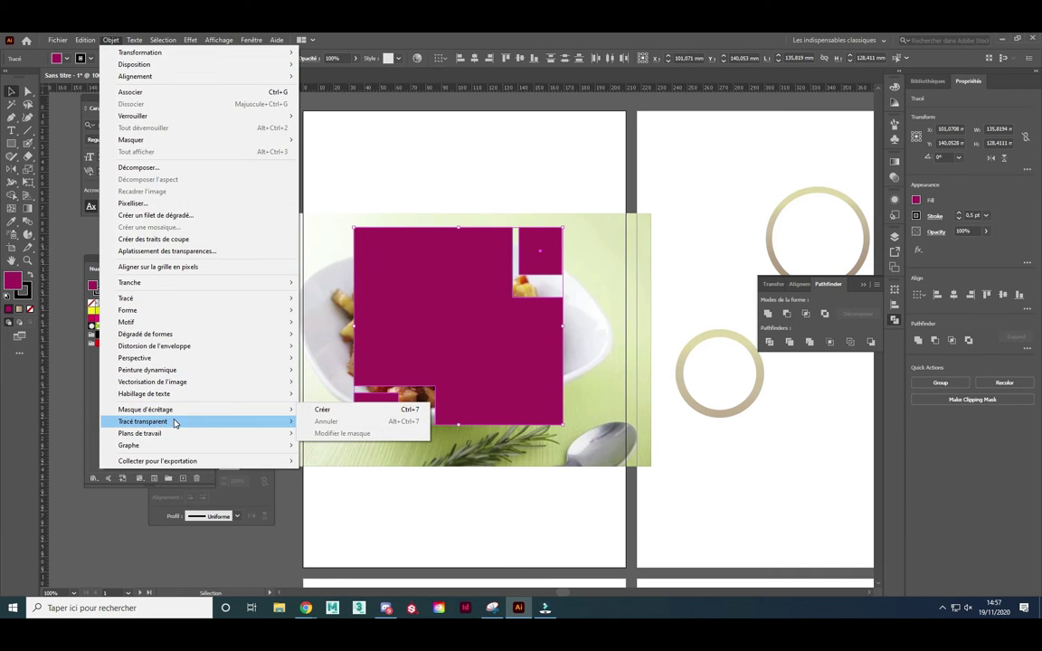
click(344, 425)
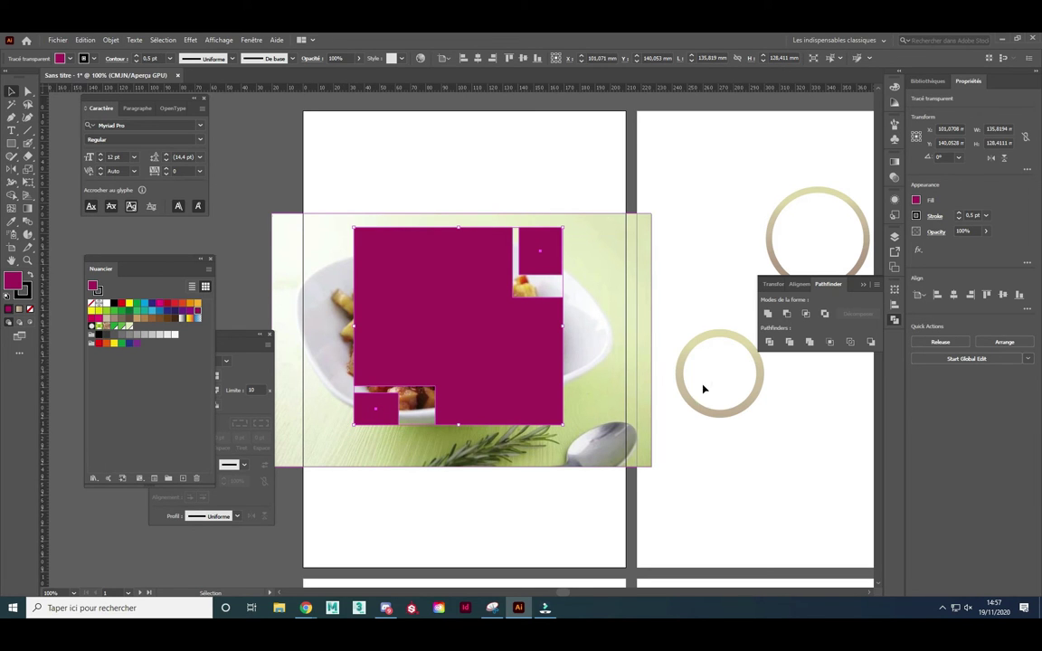
Clip the ratatouille photo to the magenta compound path, then delete the clipped group.
click(894, 237)
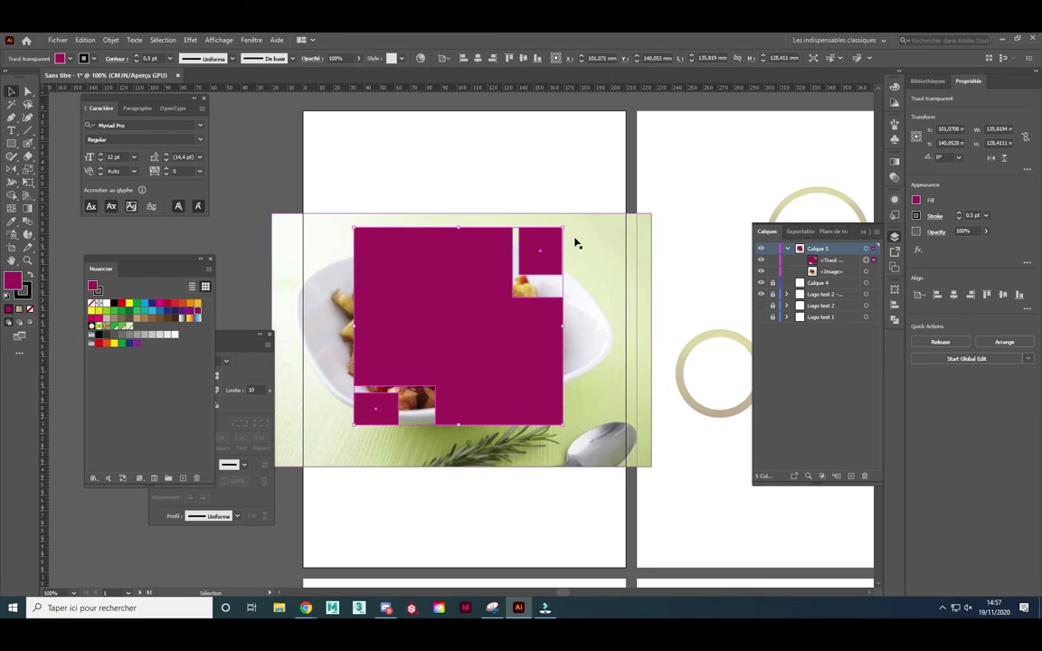
shift+click(866, 270)
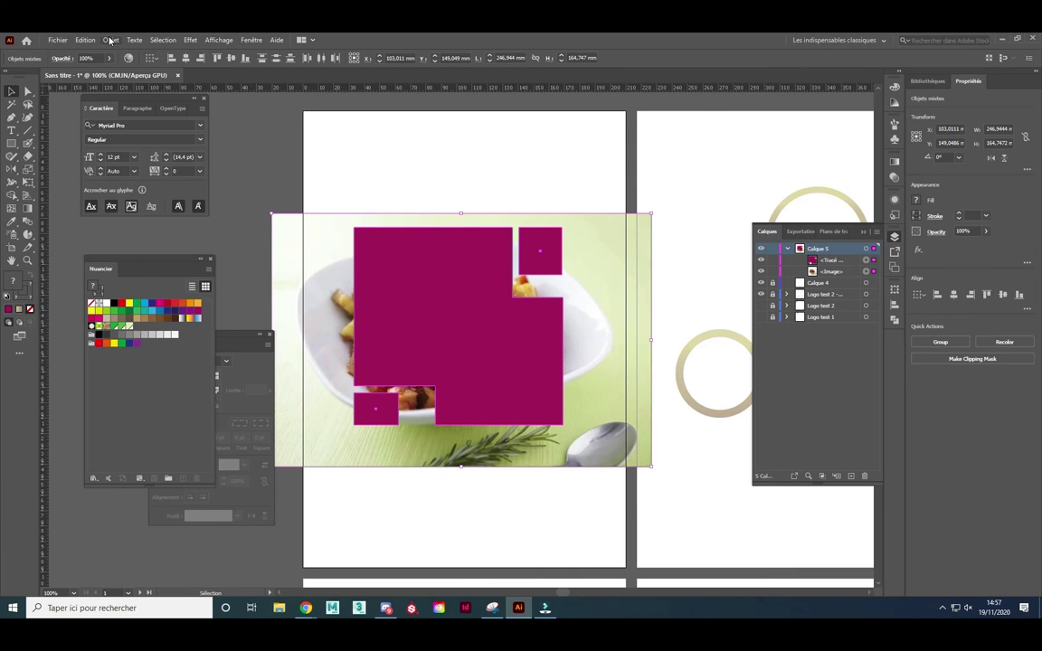
click(111, 42)
mouse_move(145, 410)
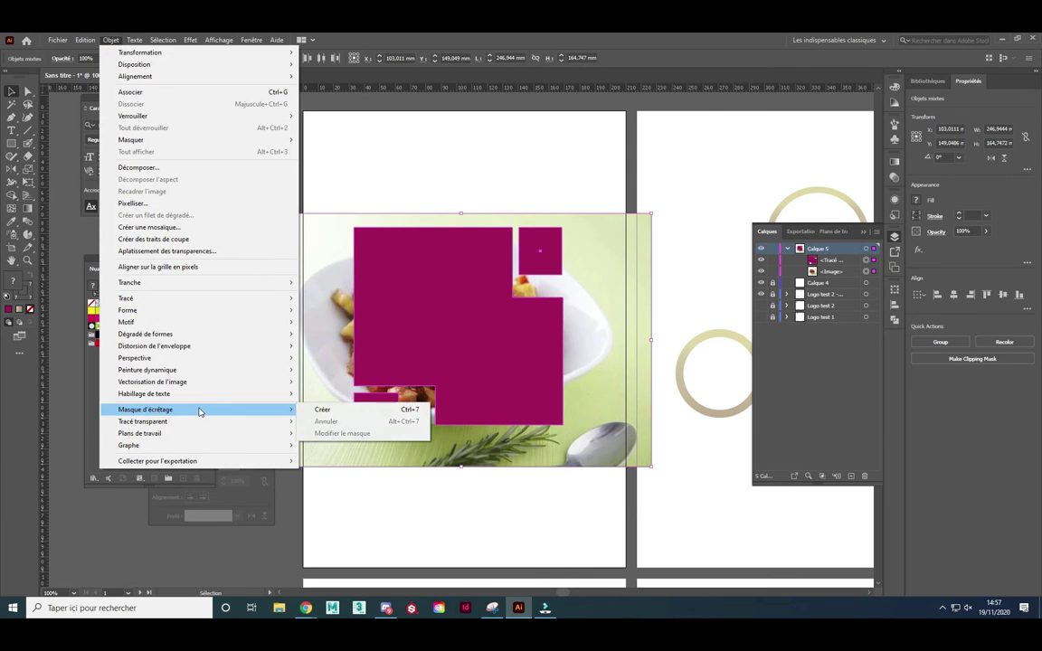
click(318, 414)
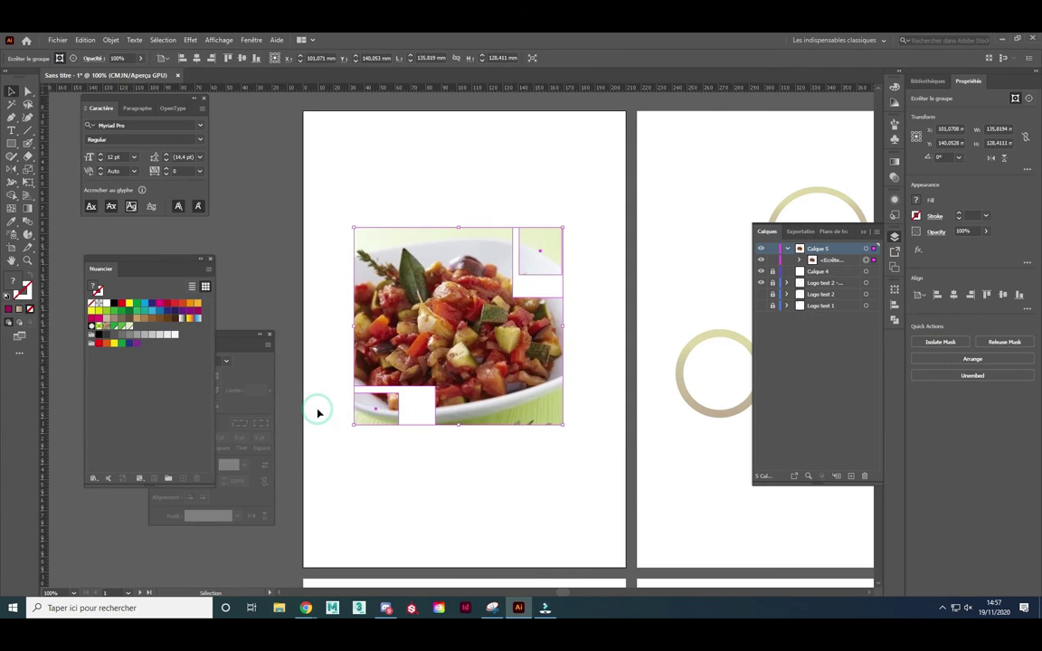
click(456, 485)
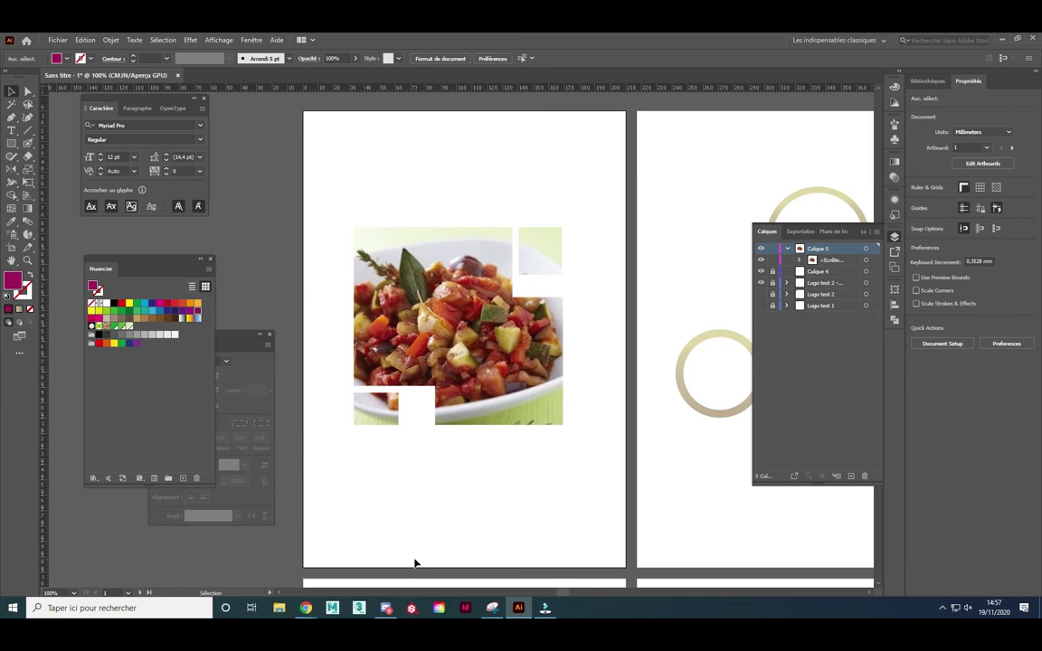
drag(330, 183, 577, 476)
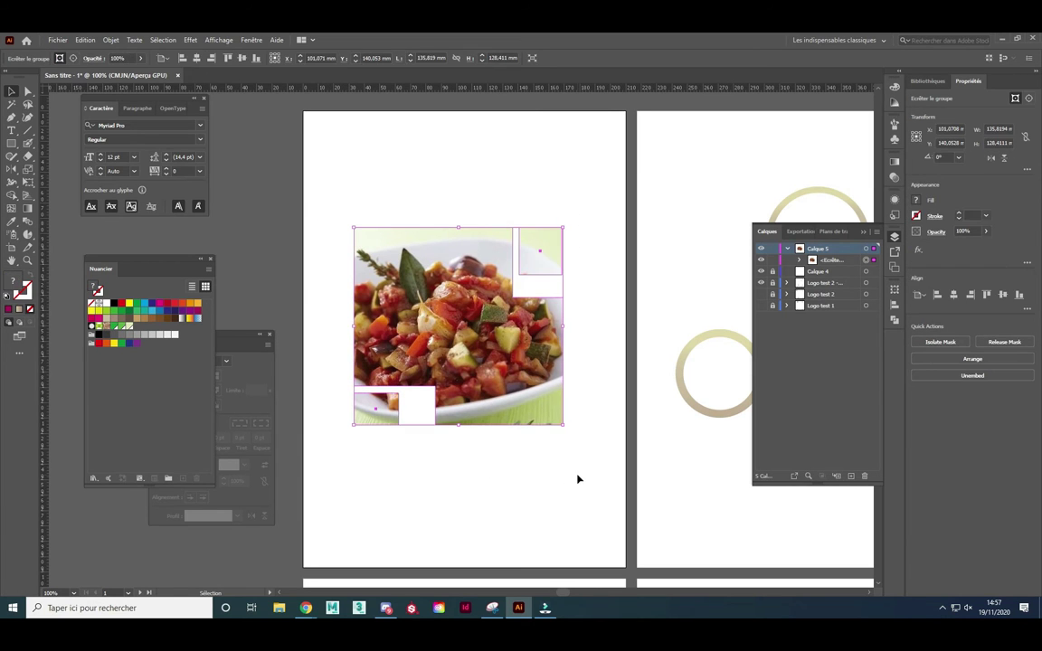
key(Delete)
Draw a small magenta rectangle near the artboard's top-left corner.
key(m)
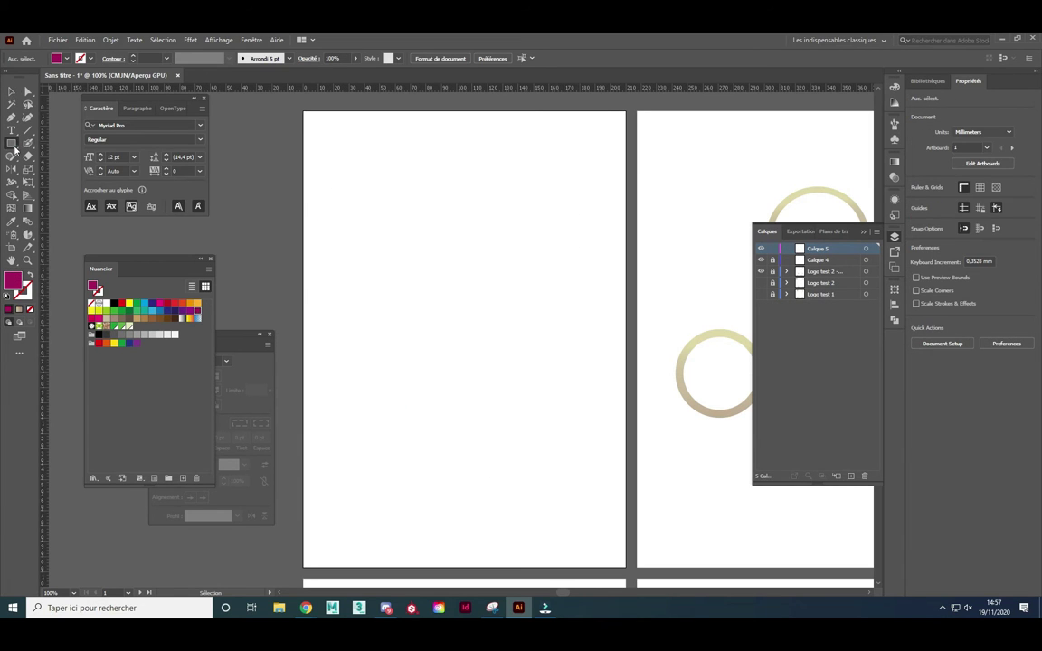
drag(345, 167, 383, 209)
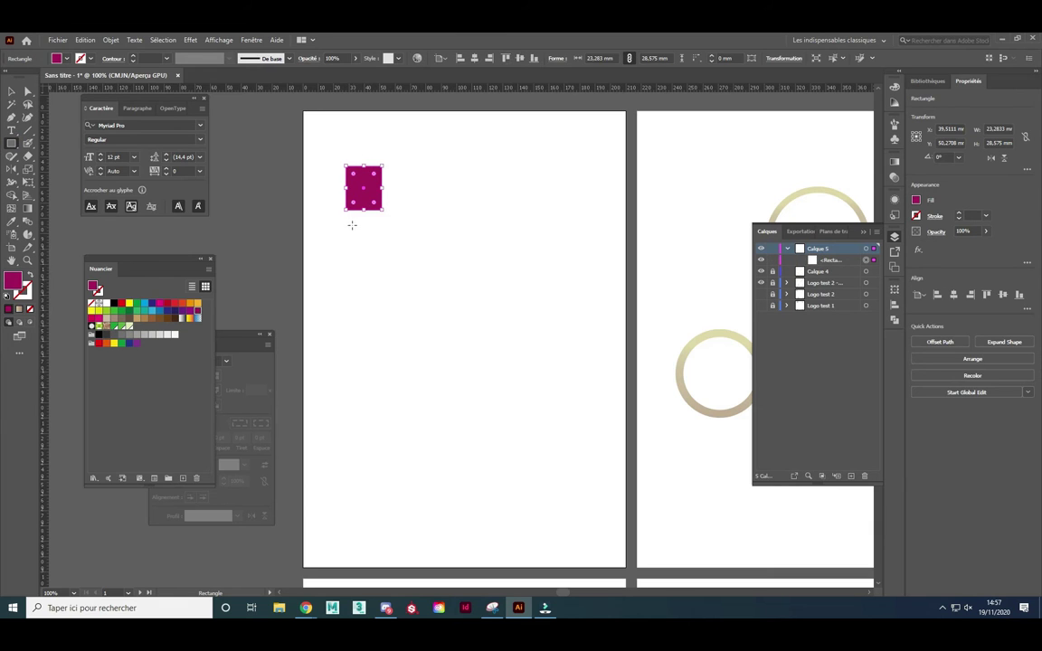
key(v)
click(261, 192)
click(368, 202)
Alt-drag copies of the rectangle into a four-by-four grid of sixteen.
drag(368, 203, 371, 432)
shift+click(371, 342)
shift+click(368, 266)
shift+click(371, 194)
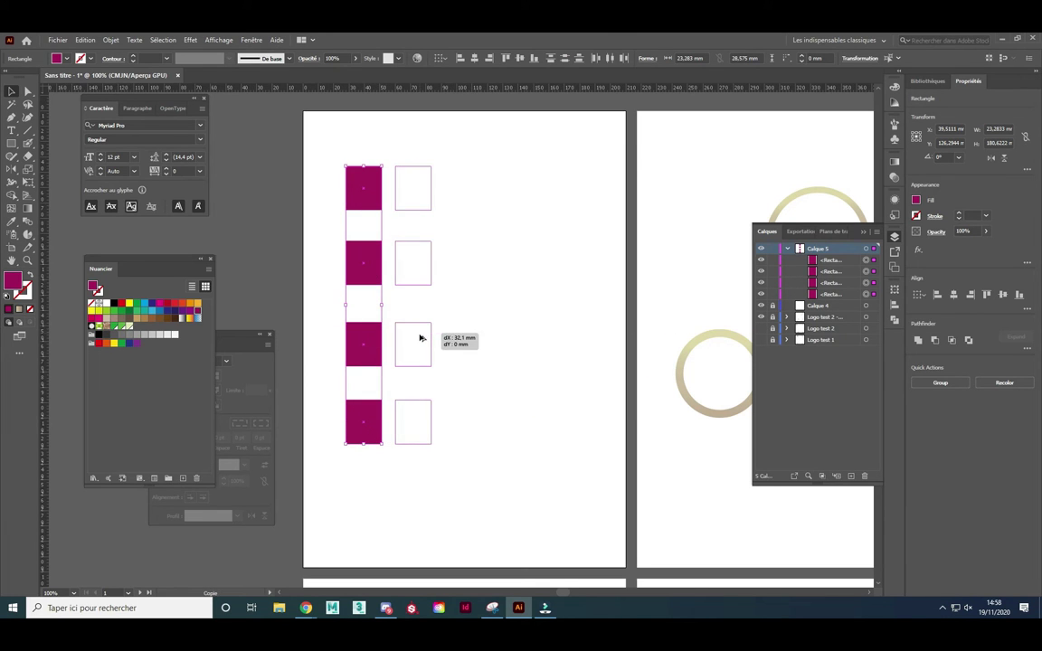
drag(371, 339, 420, 339)
drag(318, 151, 482, 484)
drag(418, 415, 516, 415)
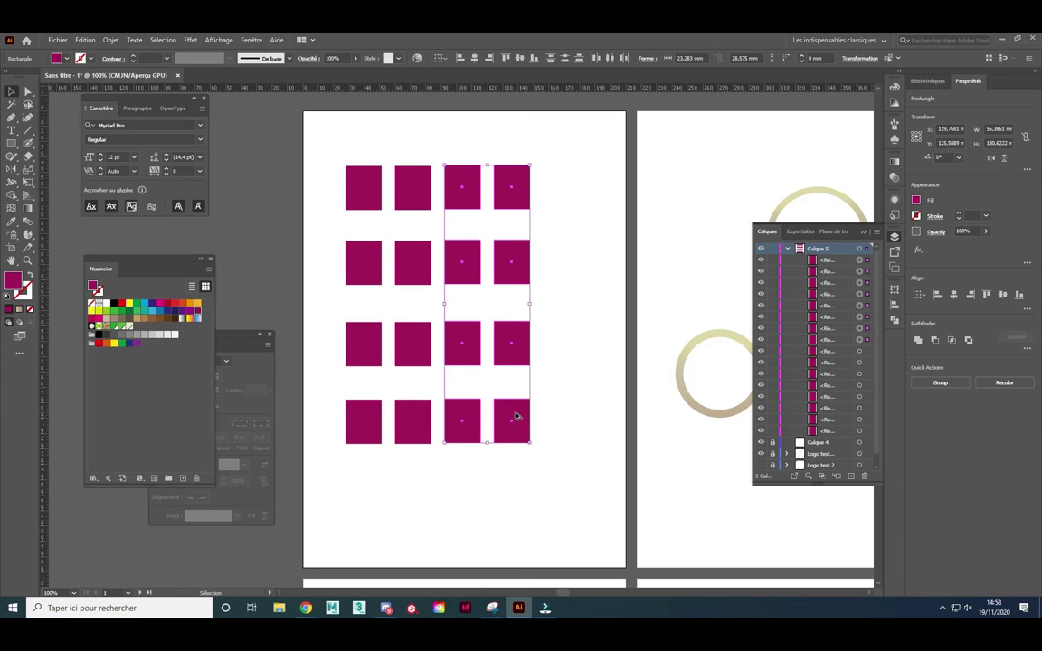
Combine all sixteen rectangles into one compound path via Objet > Tracé transparent > Créer.
click(548, 462)
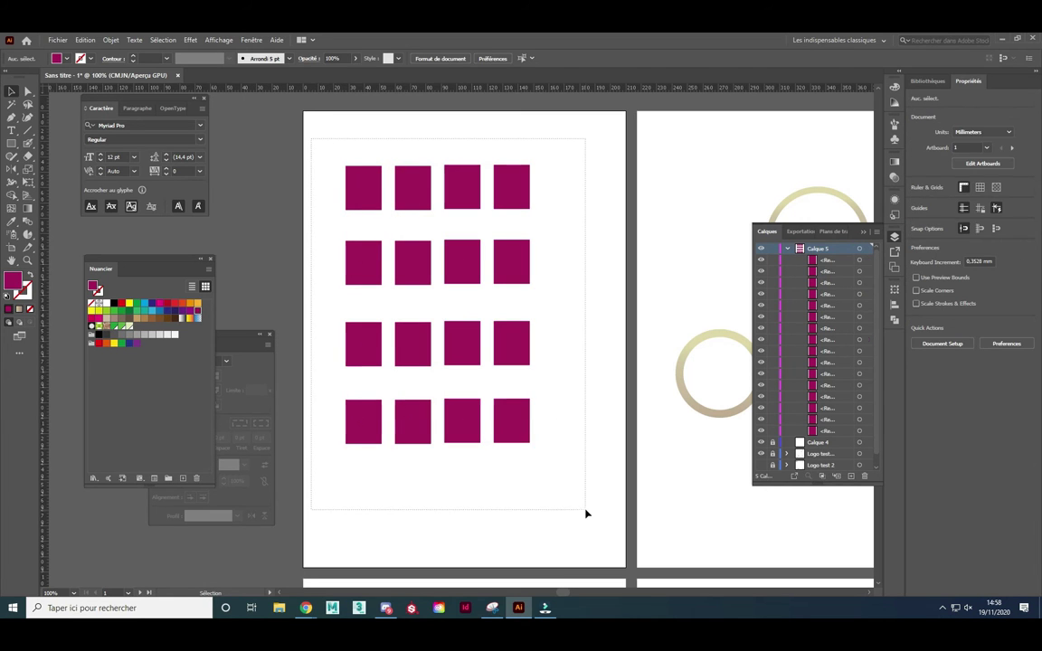
drag(314, 135, 555, 495)
click(116, 41)
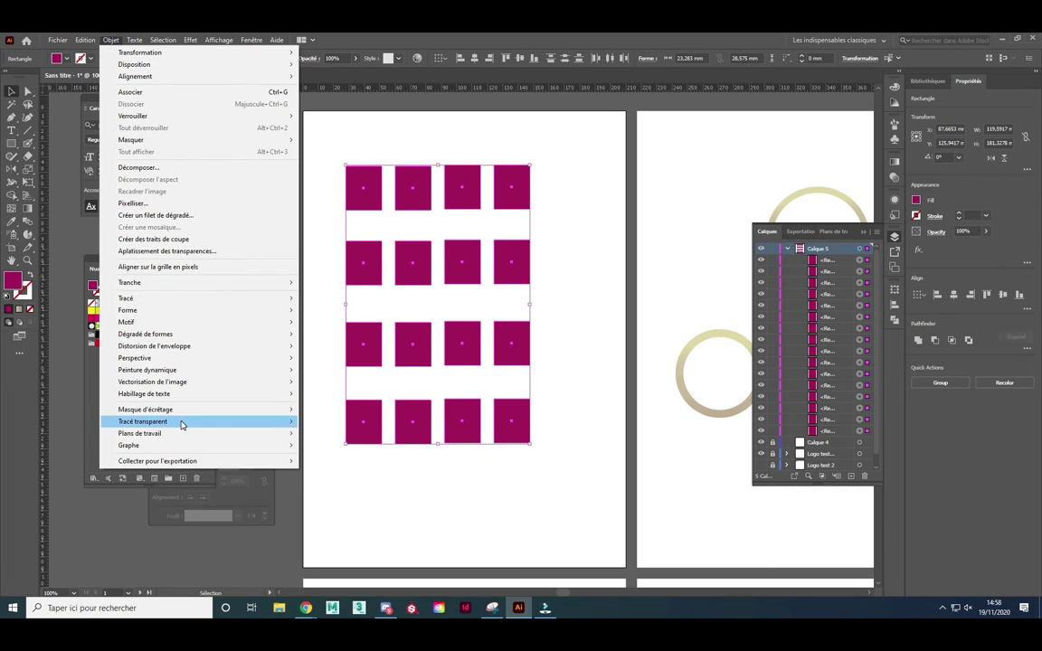
mouse_move(143, 421)
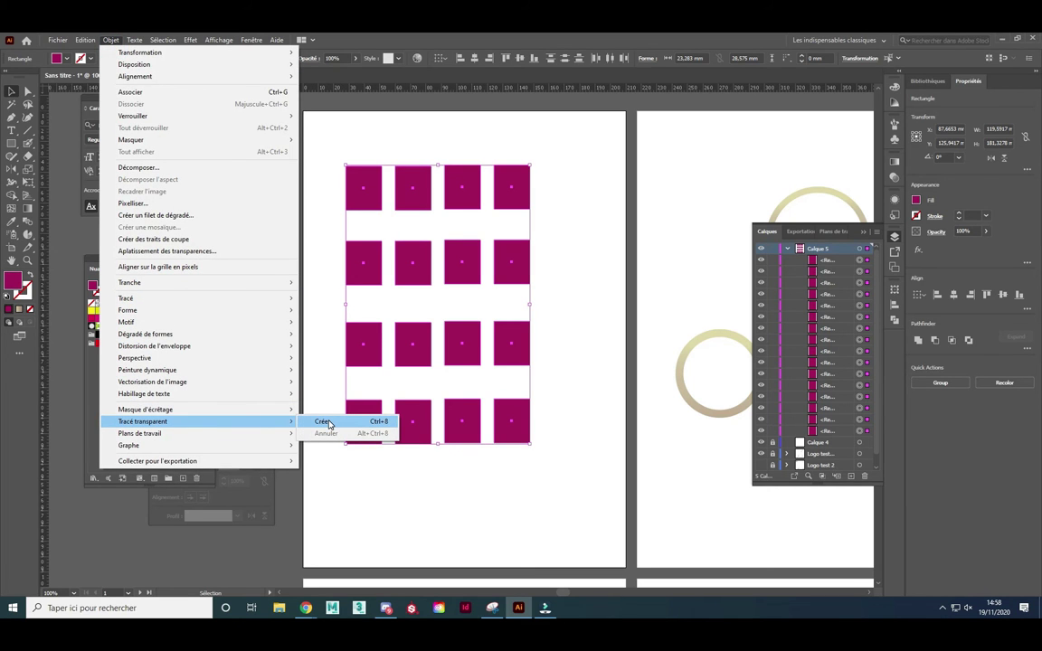
click(326, 421)
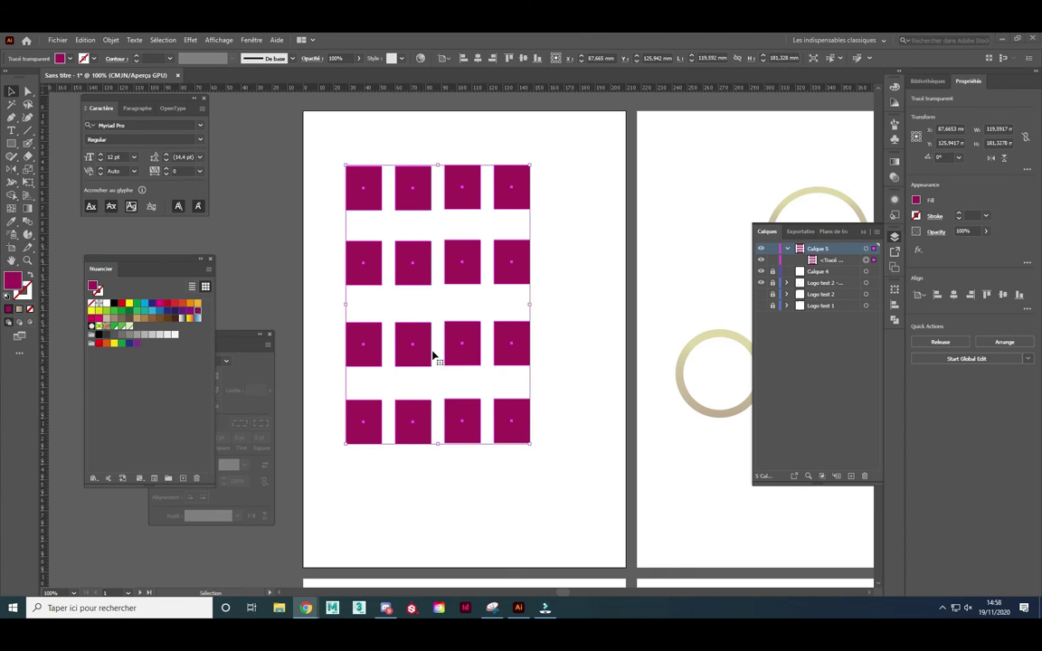
Place the owl photo and enlarge it to cover the rectangle grid.
click(563, 338)
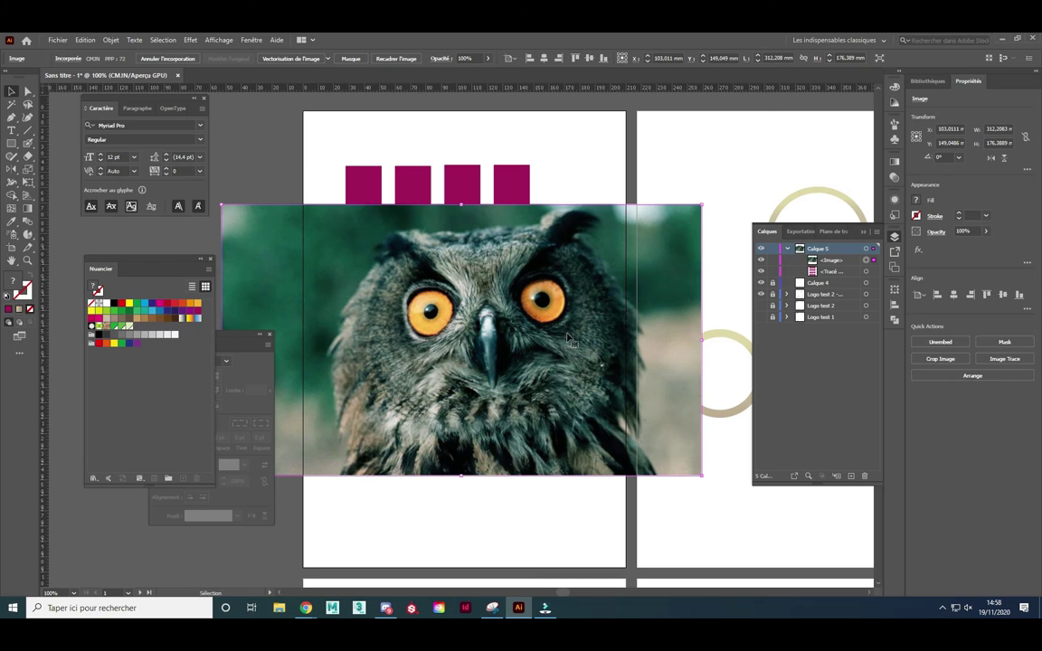
drag(588, 308, 563, 269)
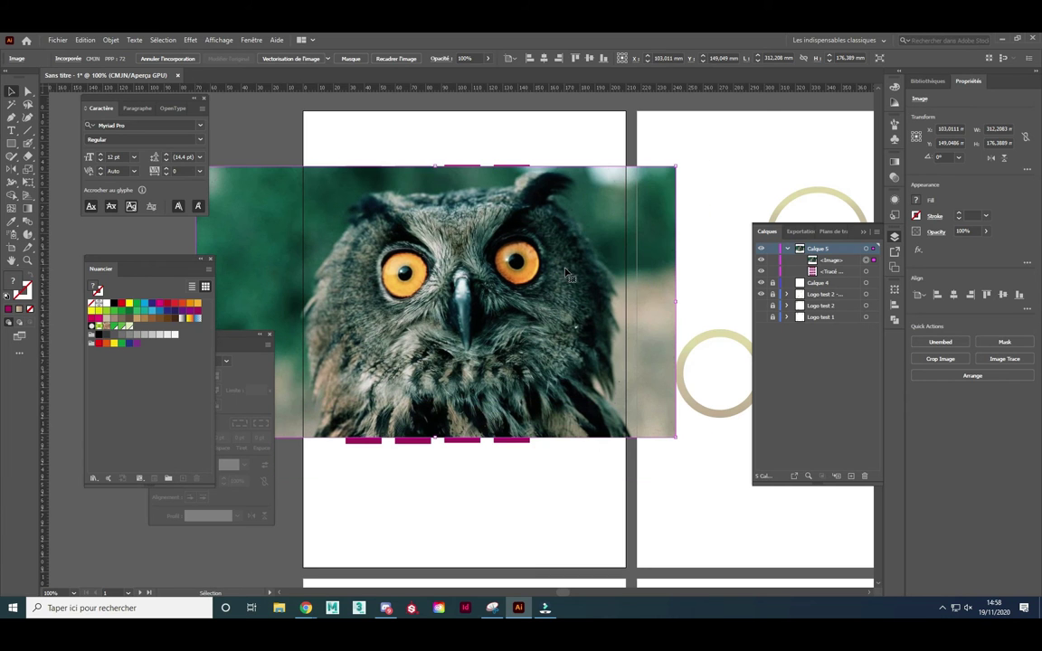
drag(651, 423, 672, 444)
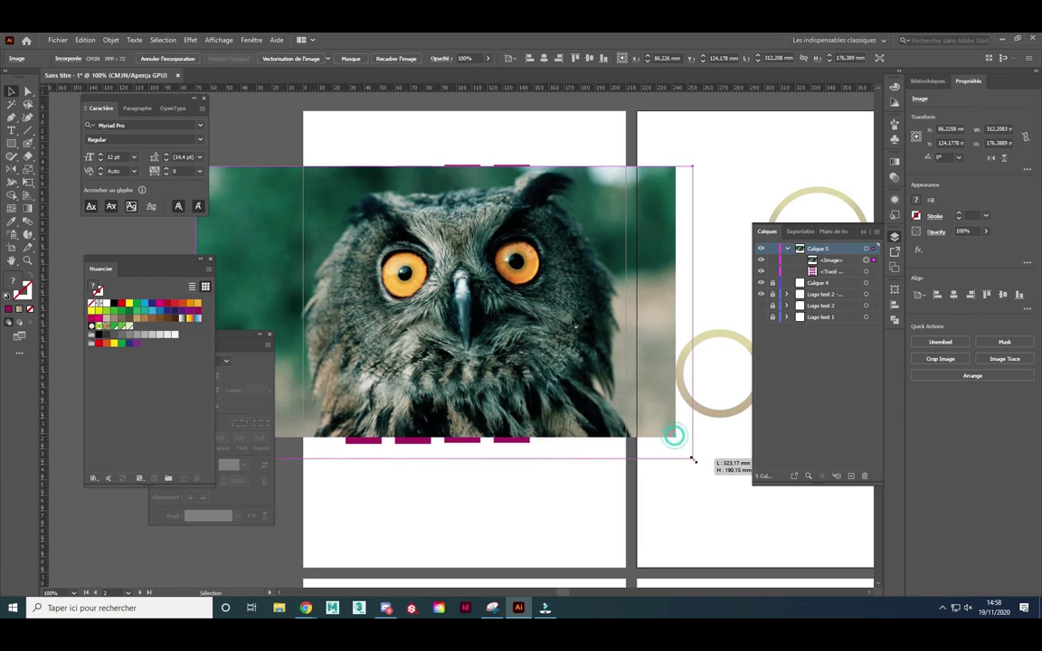
drag(607, 379, 557, 370)
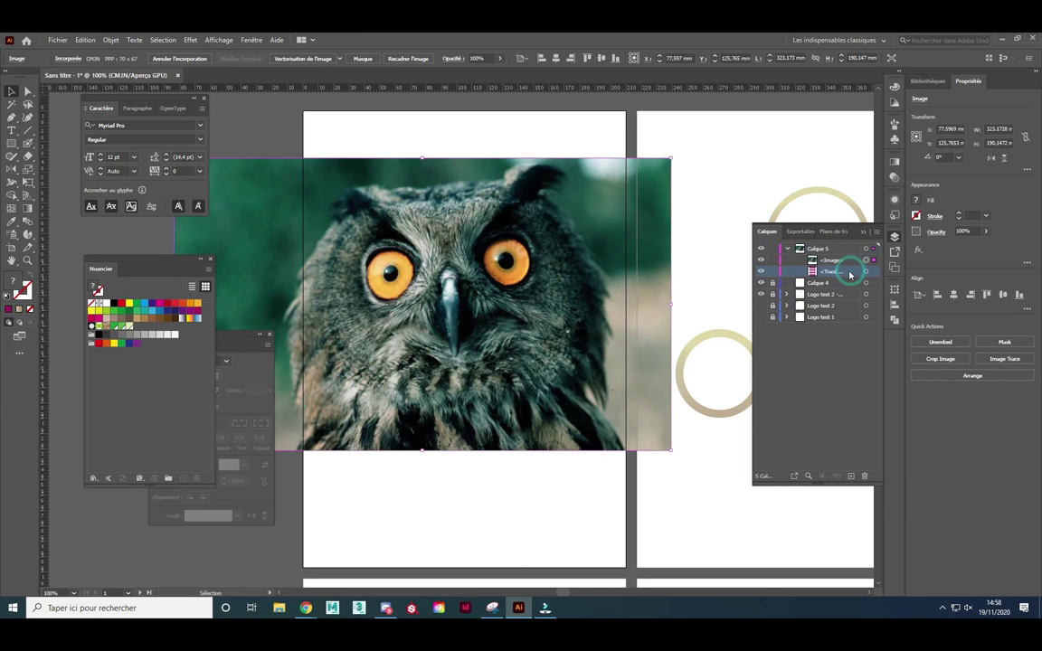
Stack the grid above the owl photo and clip the photo to it with Ctrl+7.
drag(833, 272, 832, 261)
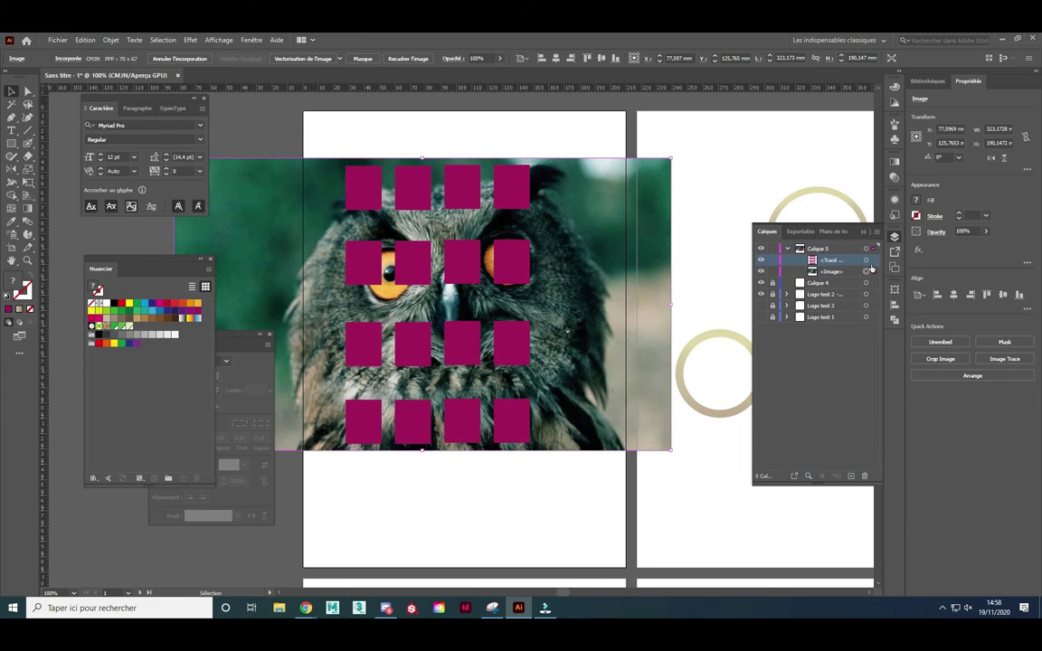
shift+click(865, 262)
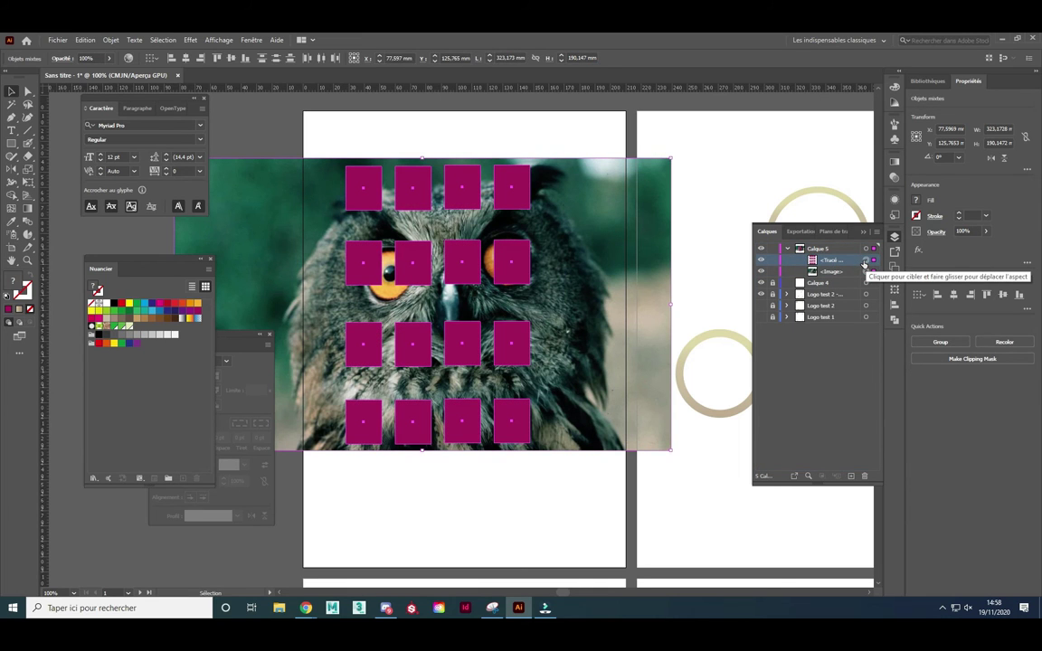
key(ctrl+7)
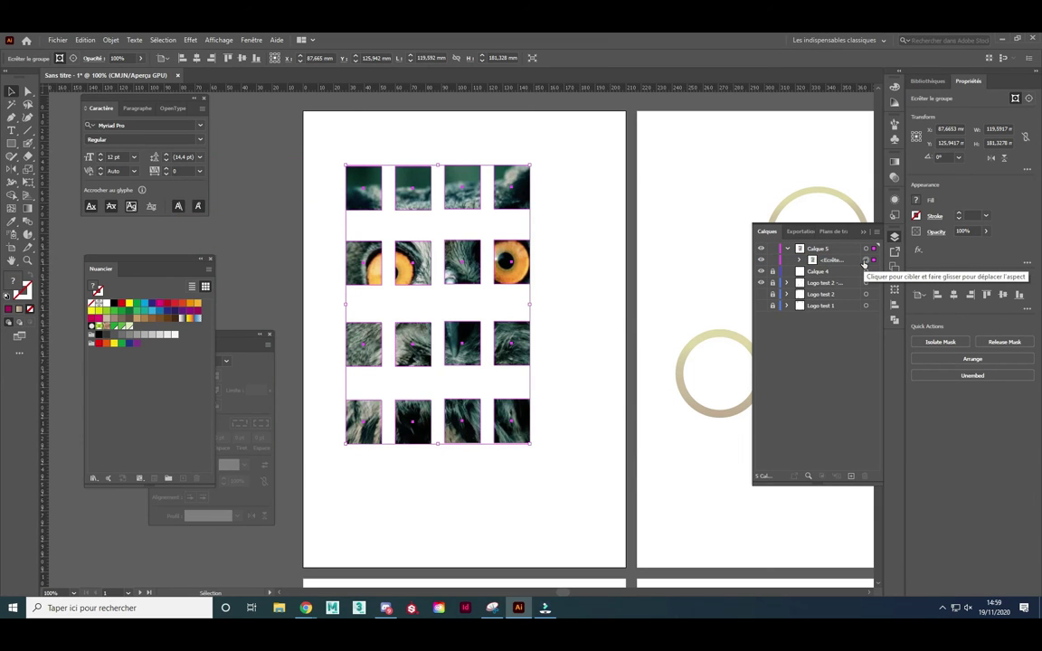
click(866, 261)
click(583, 320)
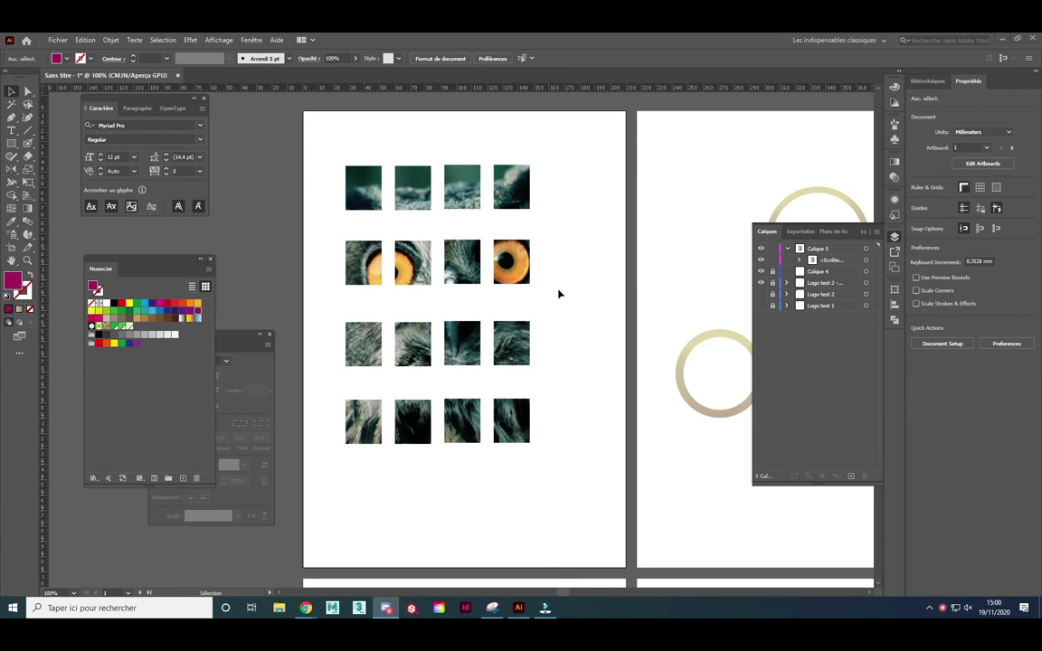
Delete the owl clipping group, leaving the first artboard blank.
click(327, 142)
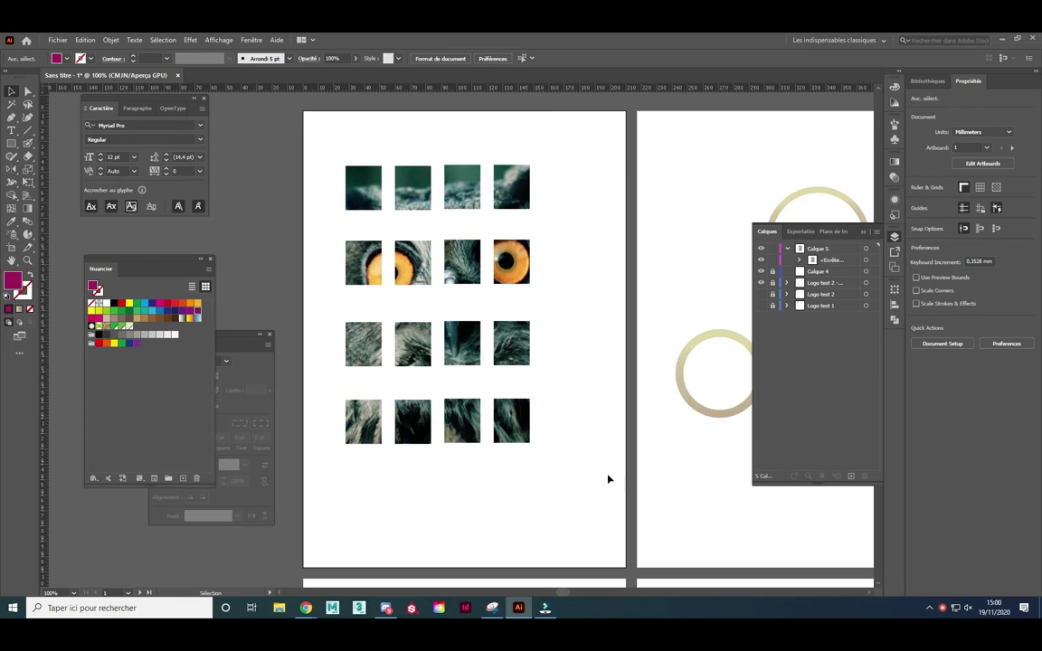
click(514, 438)
key(Delete)
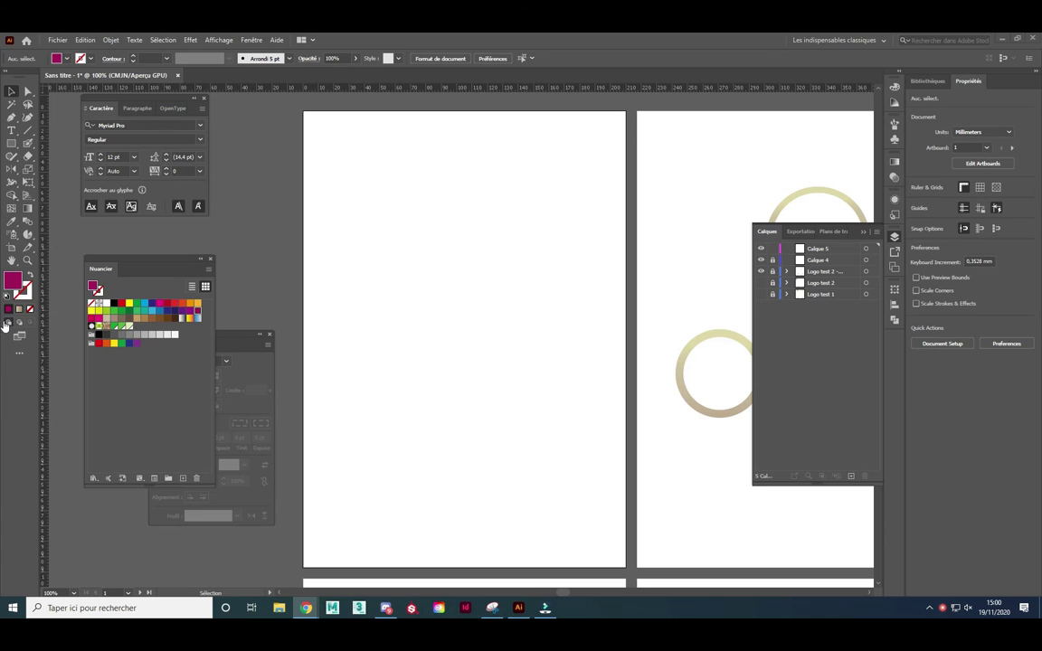
Paste the orange Nike swoosh image and shrink it to about 258.8 × 110.1 mm.
key(ctrl+v)
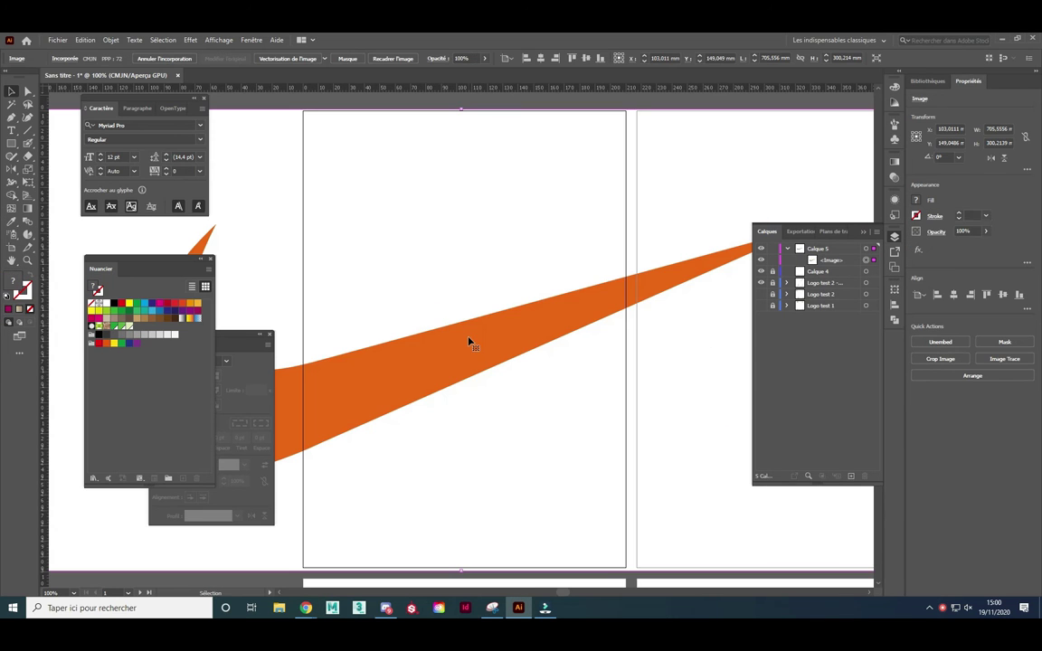
key(ctrl+minus)
key(ctrl+minus)
key(ctrl+minus)
key(ctrl+minus)
drag(333, 283, 458, 335)
drag(542, 365, 488, 339)
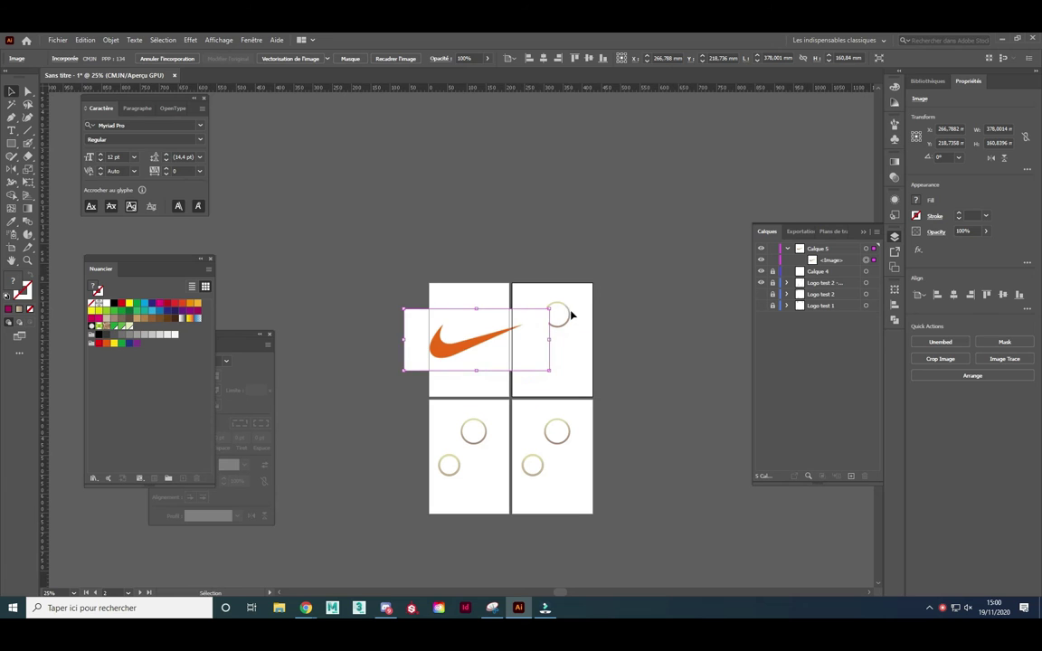
drag(549, 309, 504, 330)
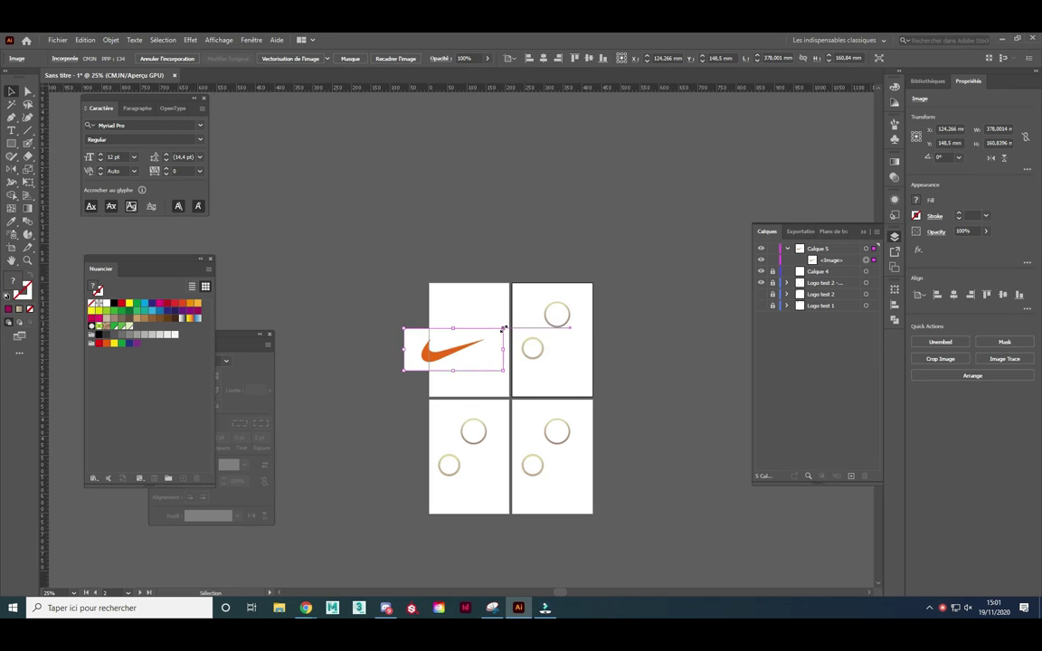
Zoom in on the swoosh and pull a horizontal guide down from the ruler.
key(ctrl+plus)
key(ctrl+plus)
key(ctrl+plus)
key(ctrl+plus)
key(ctrl+plus)
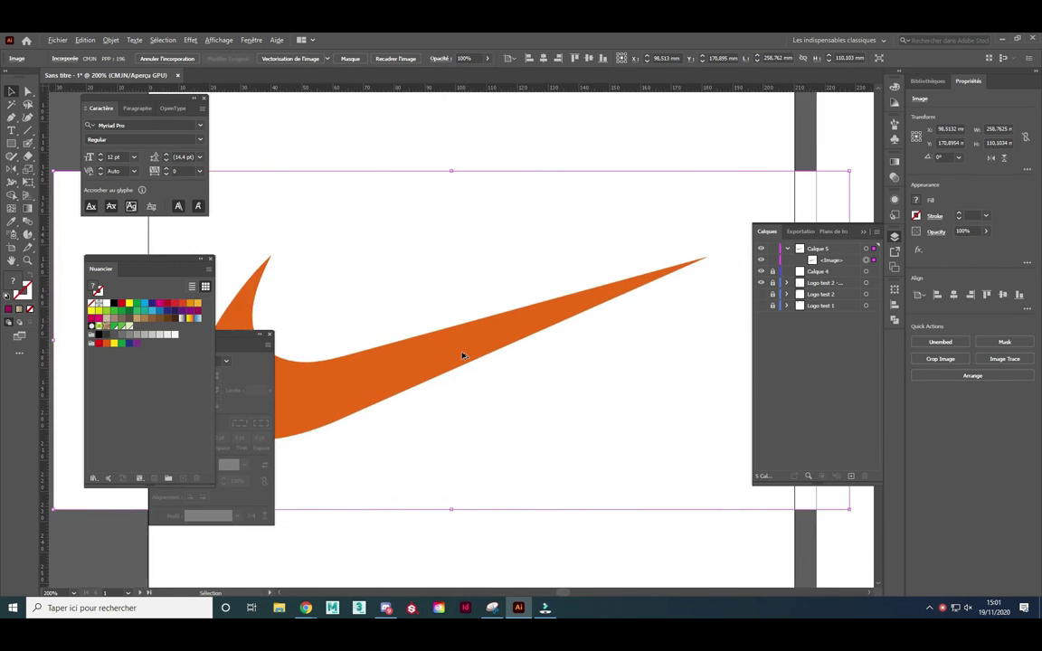
scroll(462, 356, down, 2)
click(11, 117)
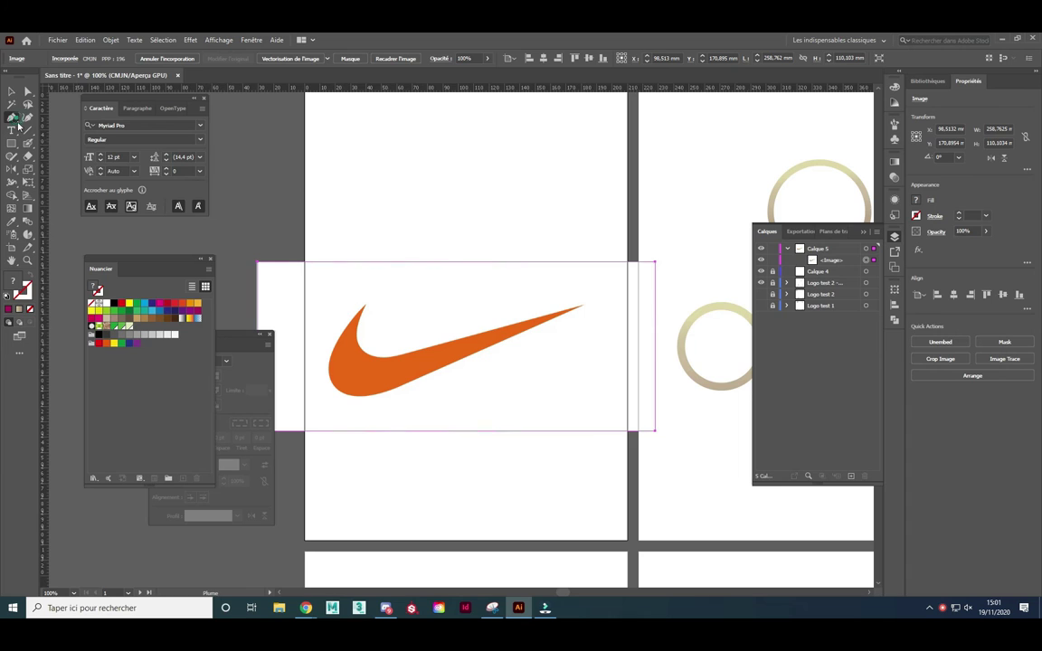
scroll(365, 310, up, 1)
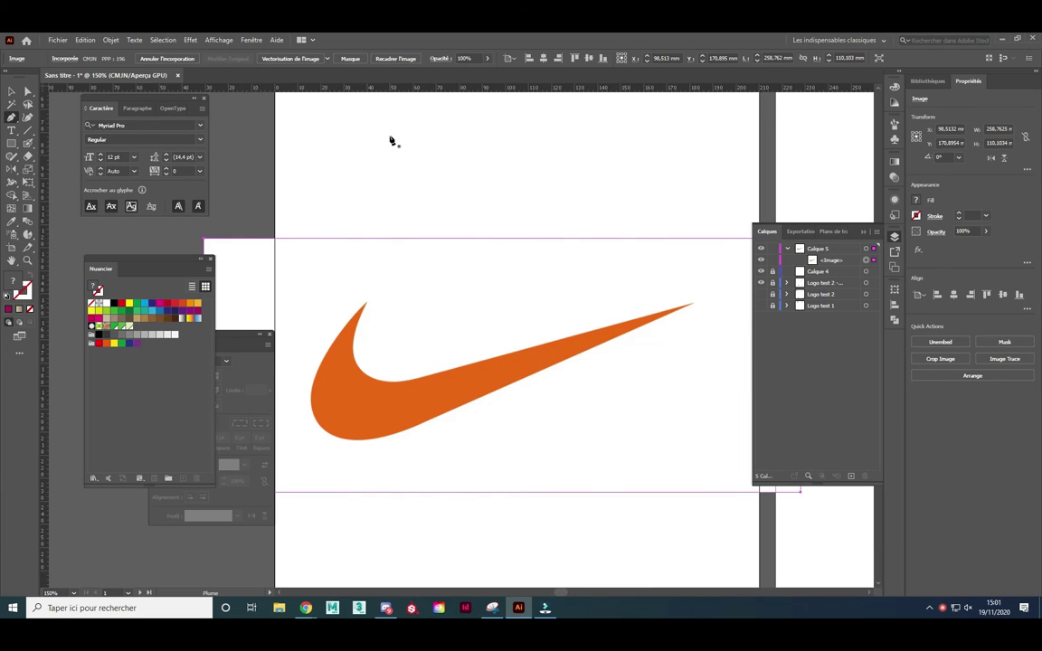
drag(416, 87, 406, 159)
Place guides at the swoosh's top tip, bottom edge, left edge and right tip.
drag(404, 202, 404, 306)
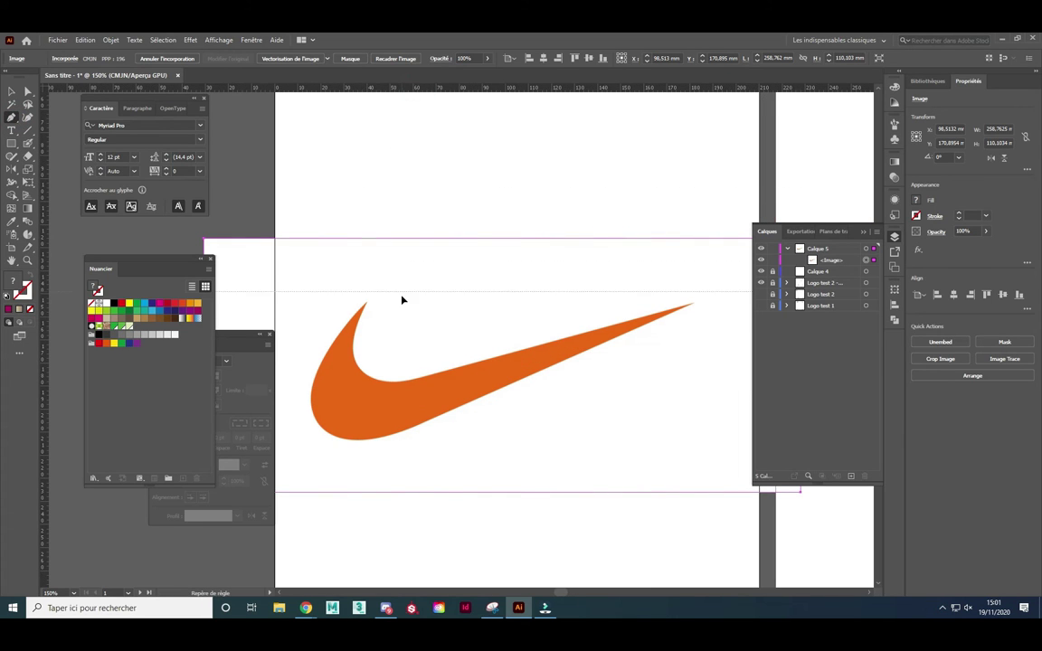
drag(462, 87, 453, 440)
drag(43, 366, 310, 367)
drag(43, 379, 693, 379)
scroll(366, 306, up, 5)
scroll(367, 305, down, 4)
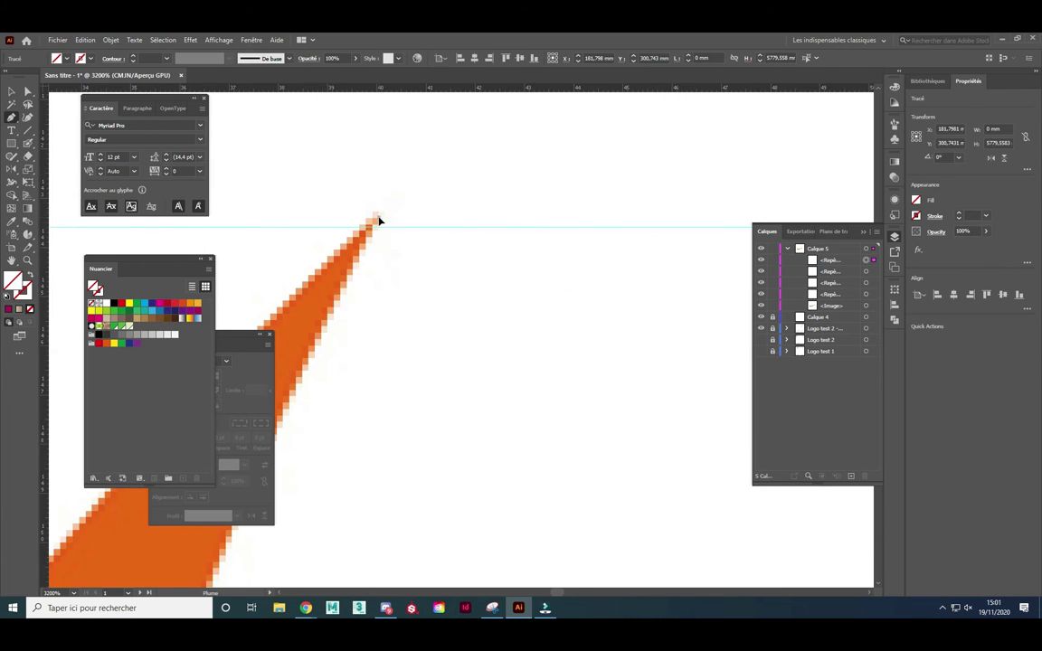
Trace the swoosh outline with the Pen tool as a closed path.
click(427, 274)
mouse_move(507, 372)
mouse_down()
mouse_move(631, 331)
mouse_move(623, 361)
mouse_move(575, 357)
mouse_move(500, 403)
mouse_up()
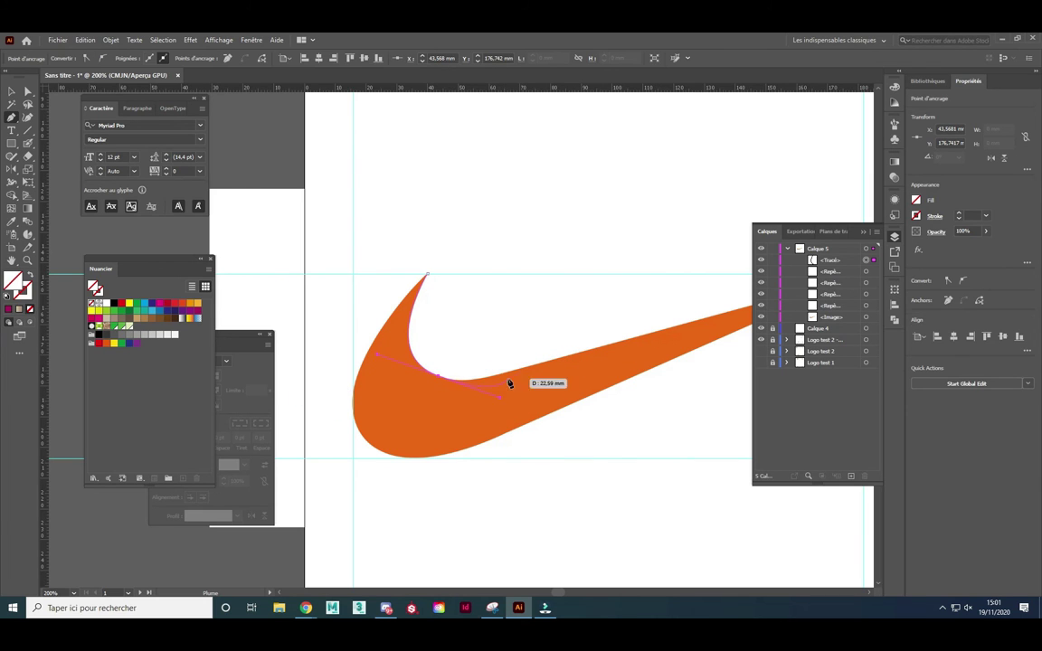
drag(686, 284, 559, 291)
click(734, 283)
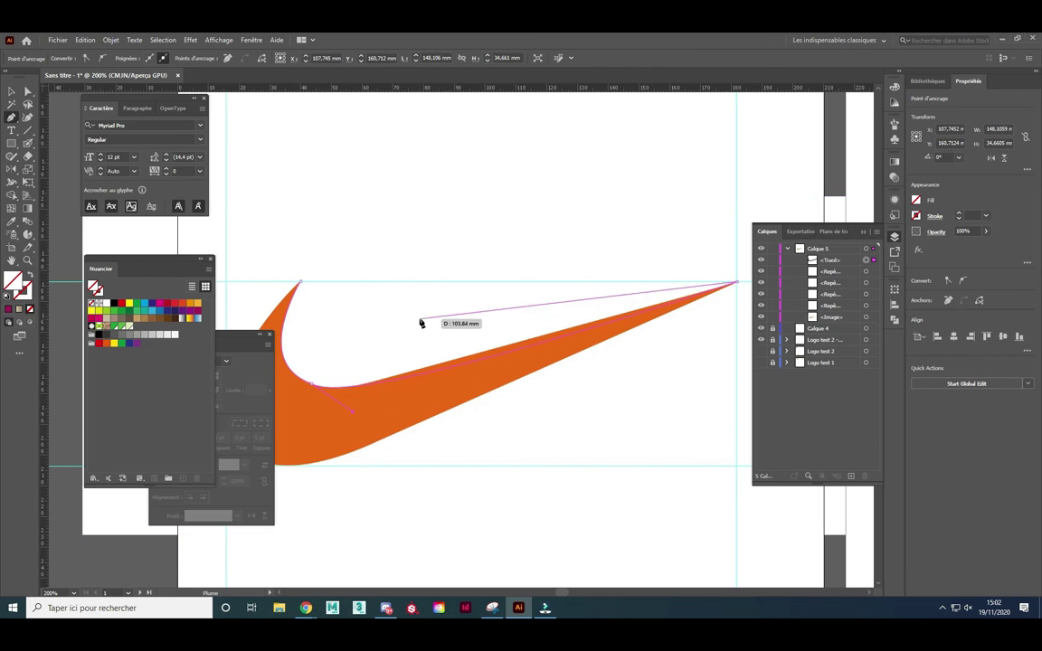
drag(389, 391, 499, 372)
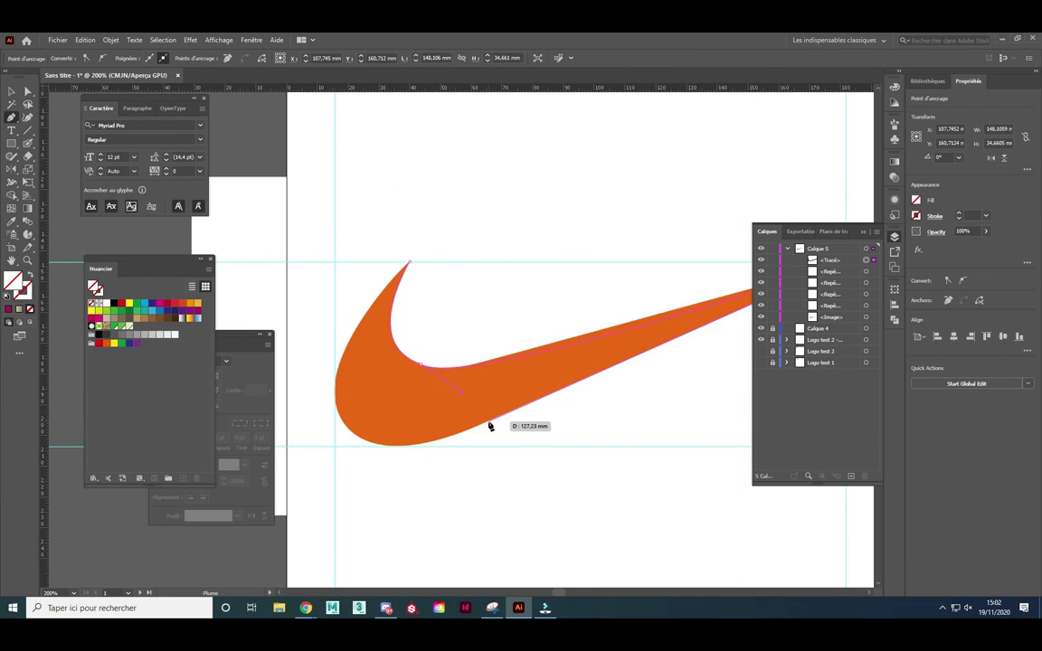
drag(353, 432, 305, 398)
drag(408, 268, 453, 228)
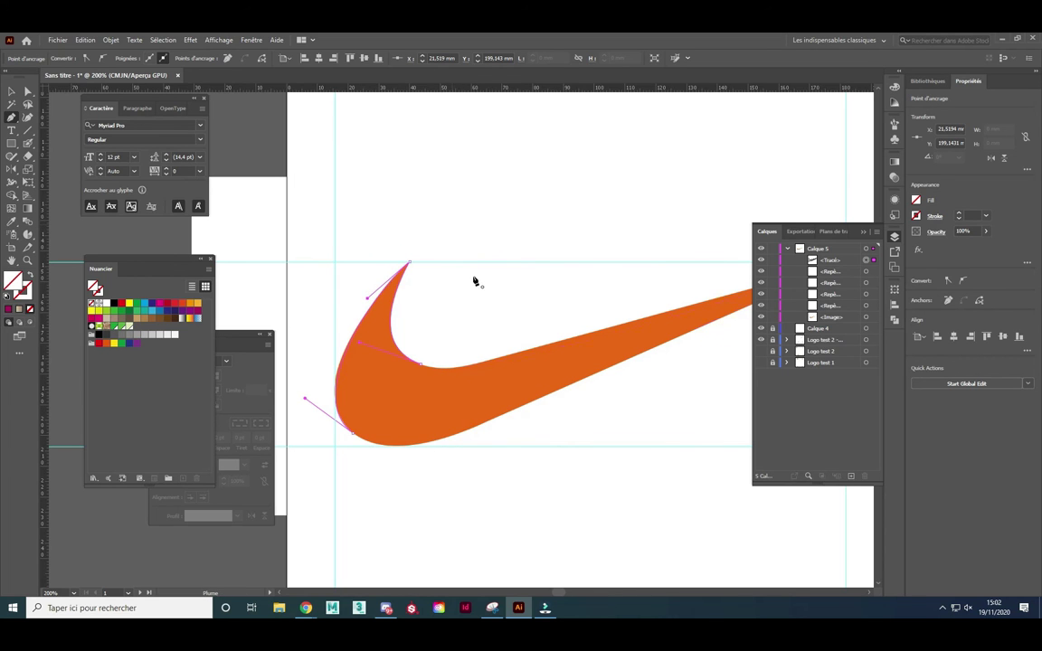
drag(474, 282, 349, 291)
Refine the path's inner curve and anchors with Direct Selection to match the swoosh.
key(a)
drag(421, 365, 372, 372)
scroll(310, 396, up, 4)
drag(291, 349, 315, 353)
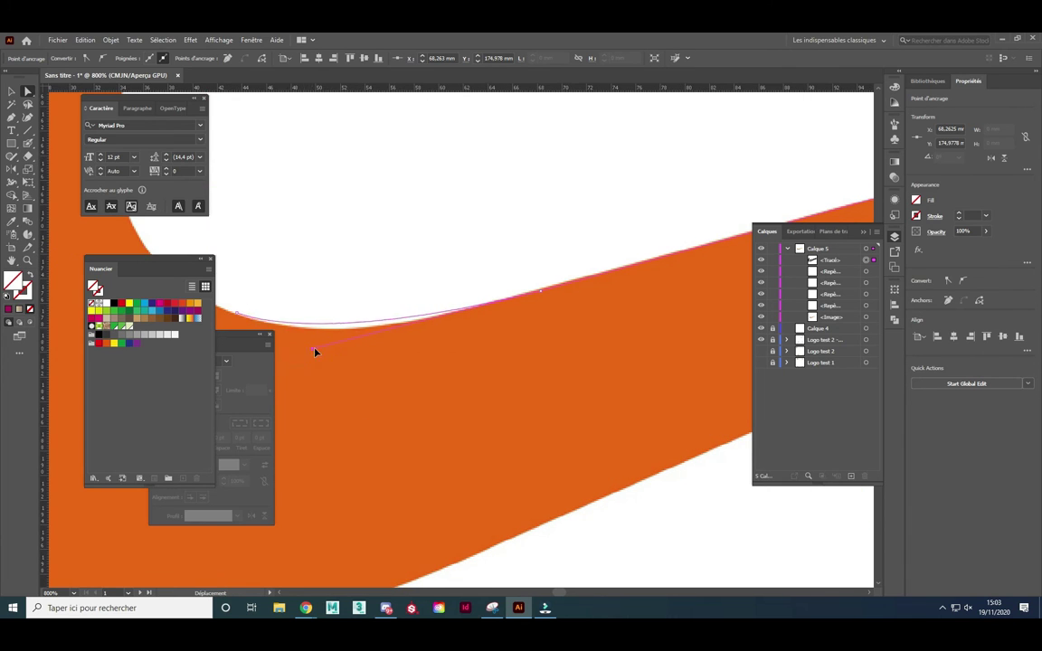
mouse_move(540, 291)
mouse_down()
mouse_move(560, 291)
mouse_move(301, 368)
mouse_up()
Fill the traced swoosh with magenta and delete the background image behind it.
scroll(386, 285, down, 6)
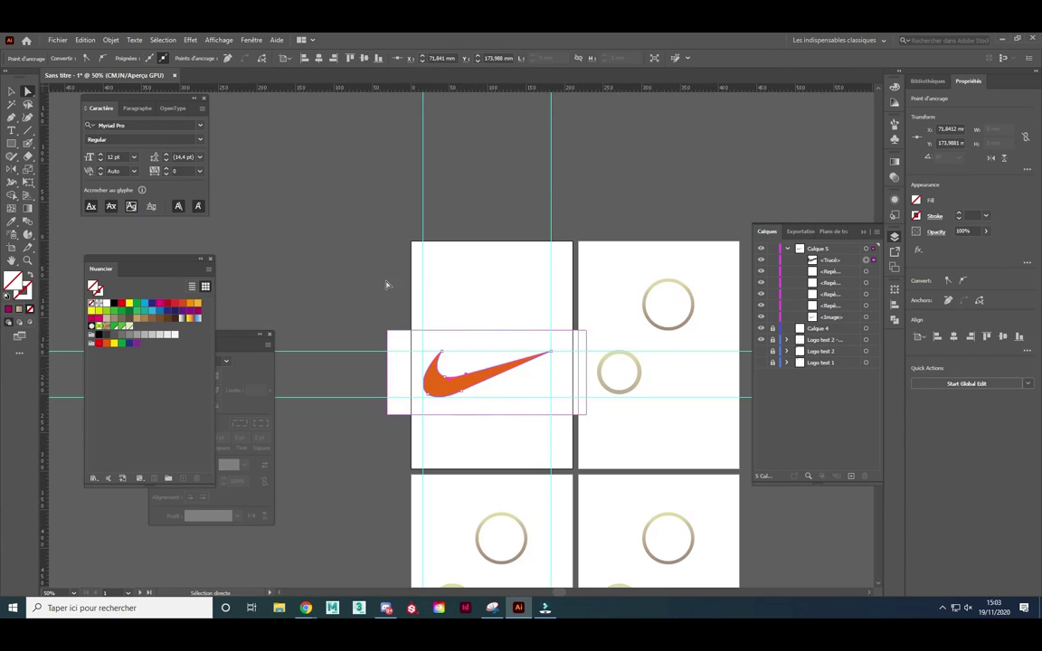
click(8, 308)
click(12, 91)
click(484, 389)
scroll(484, 389, up, 2)
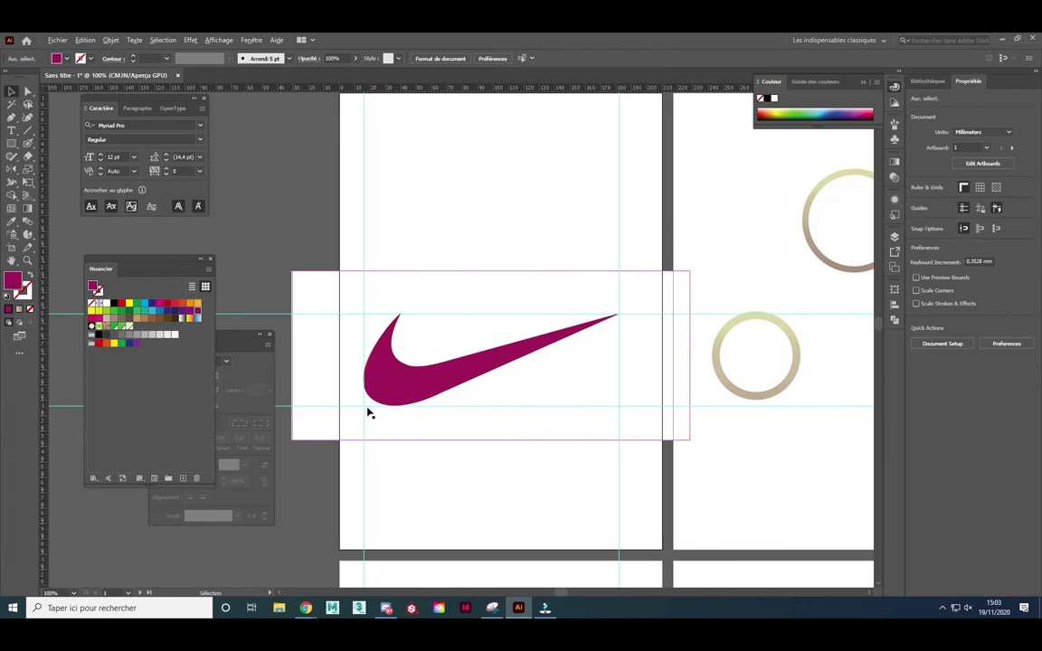
key(Delete)
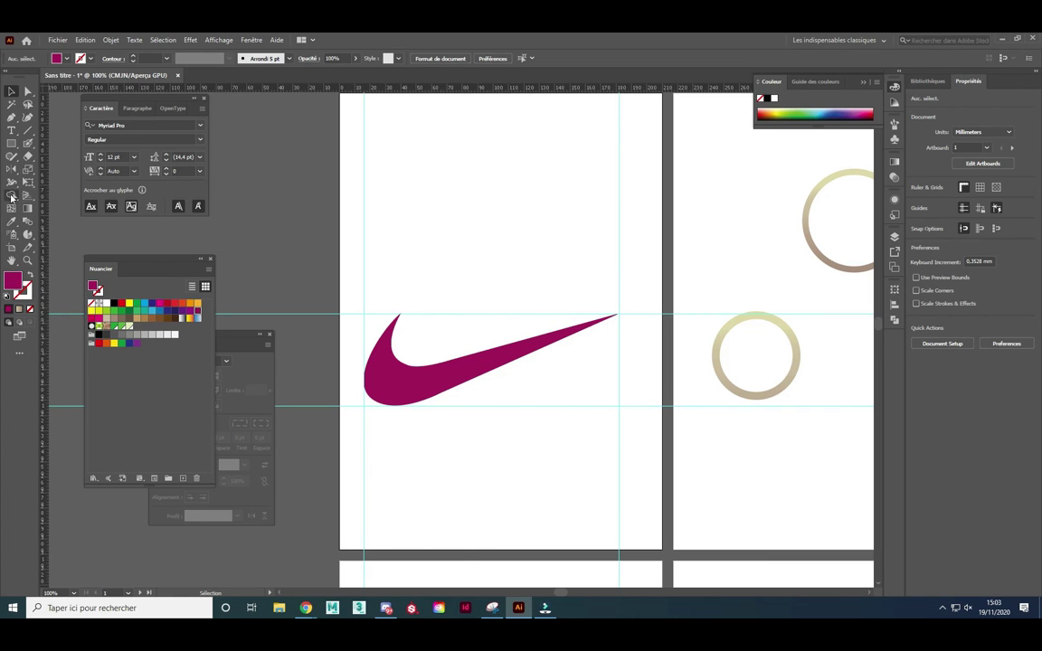
Try an orange gradient-mesh point on the swoosh, then undo back to solid magenta.
click(12, 209)
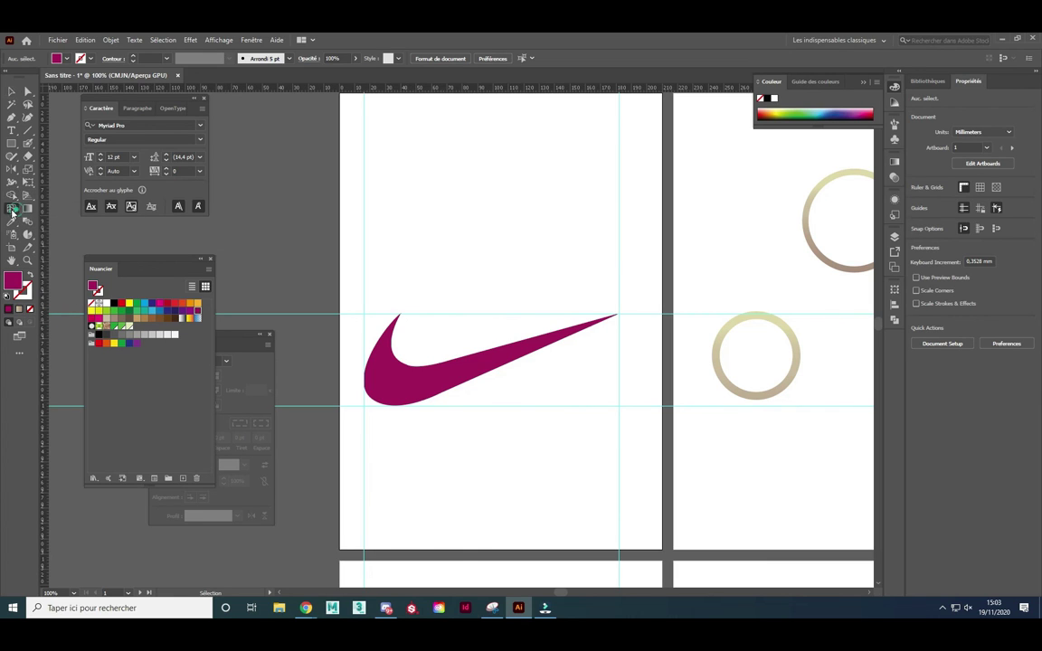
click(398, 387)
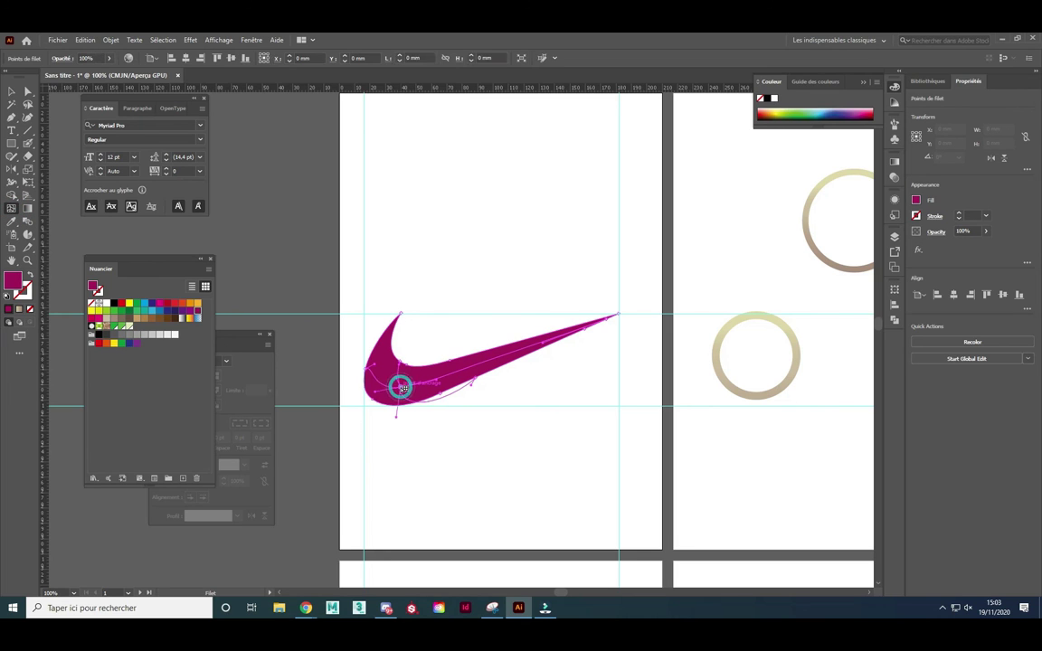
click(191, 305)
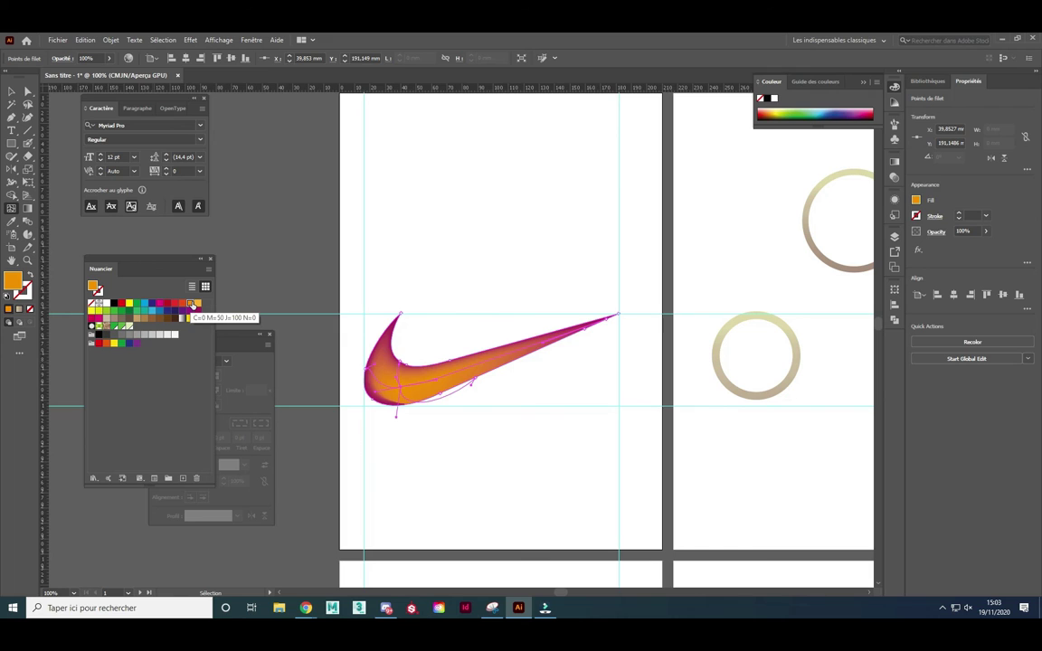
key(ctrl+z)
key(v)
click(358, 339)
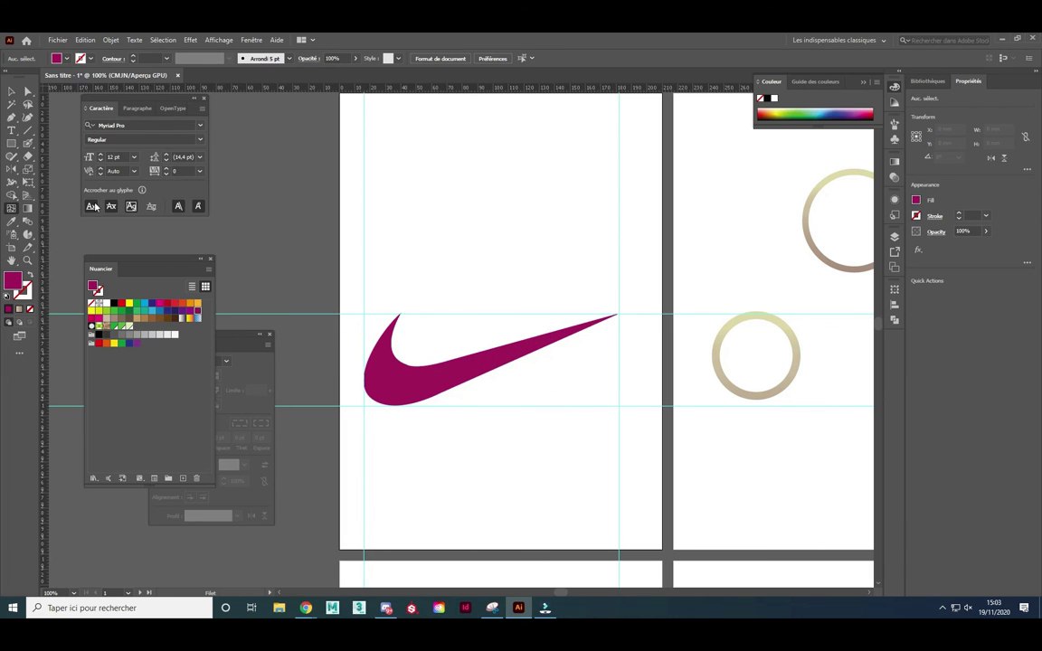
drag(11, 143, 50, 170)
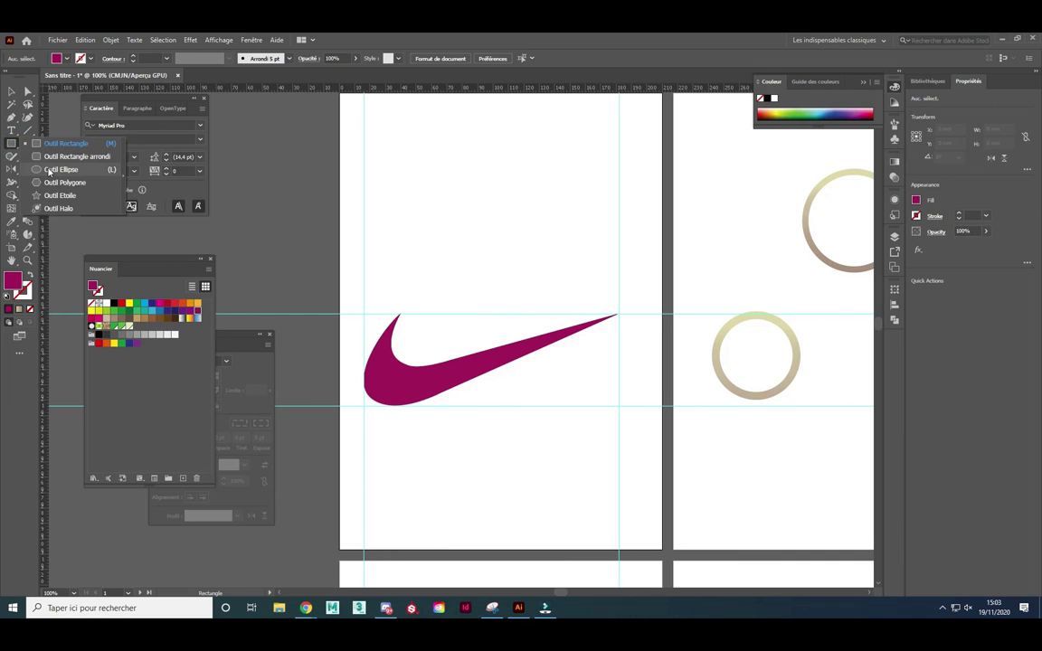
Draw a wide ellipse over the swoosh and add an orange left mesh point and magenta right point.
click(50, 170)
drag(343, 292, 672, 436)
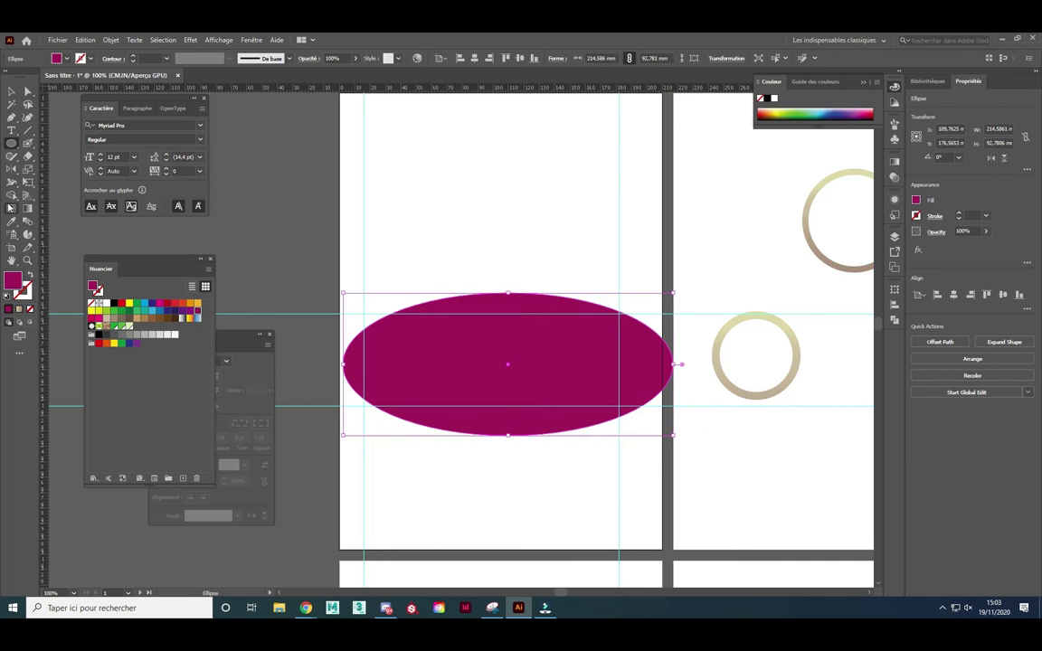
click(13, 208)
click(402, 384)
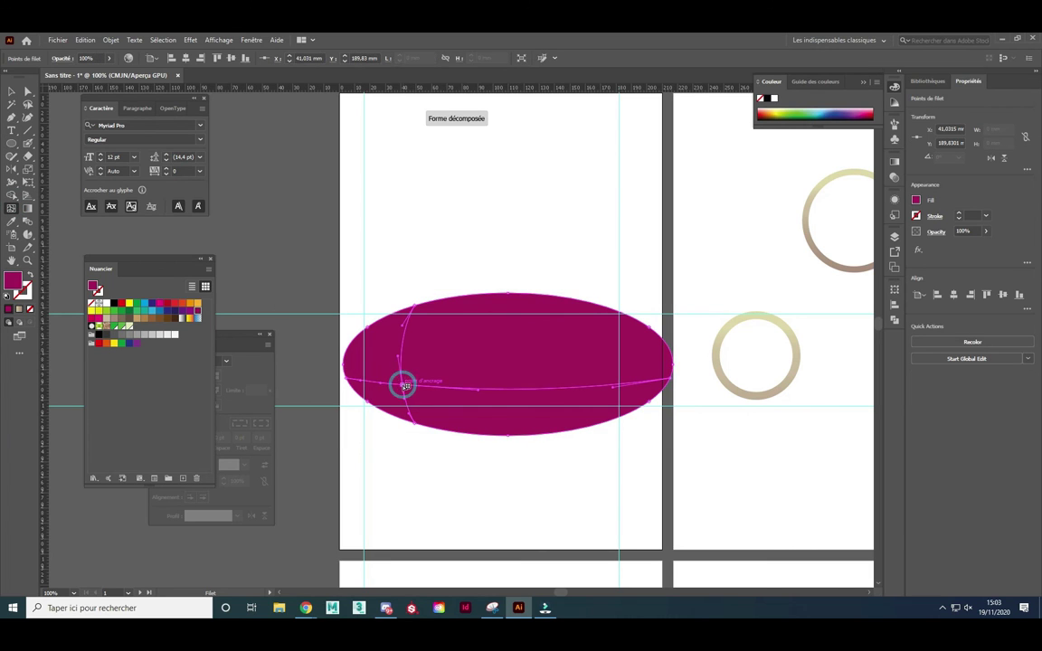
click(197, 305)
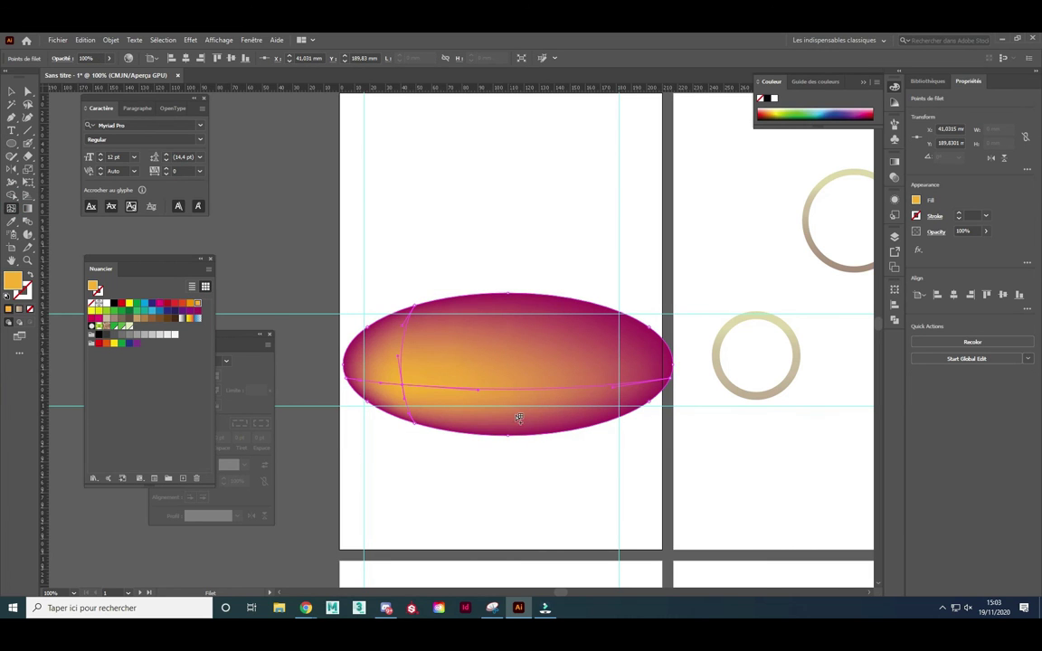
click(592, 305)
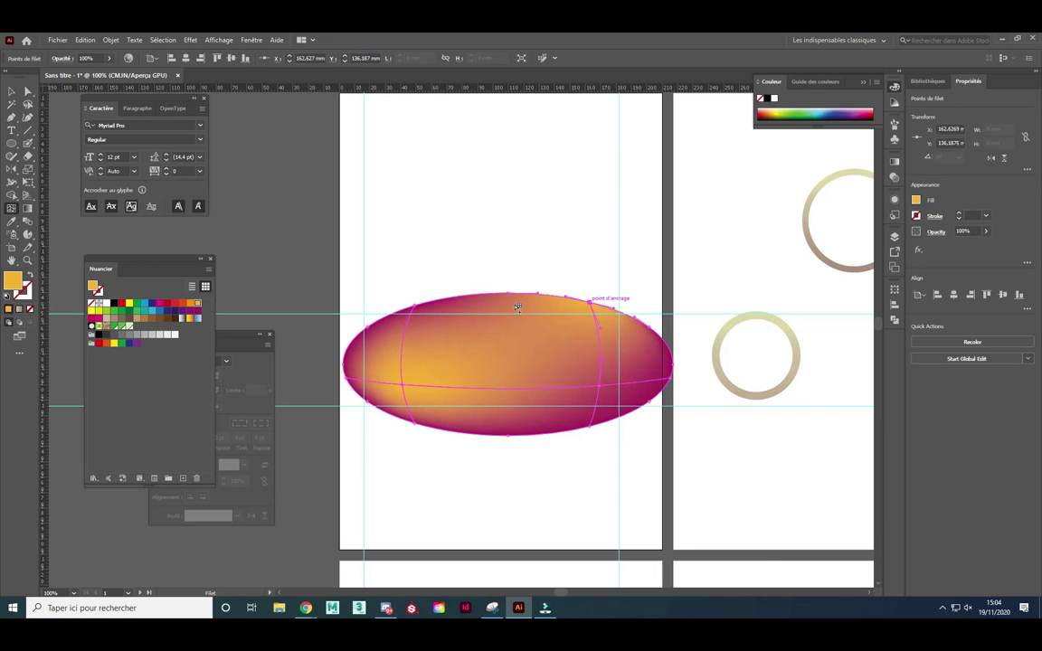
click(197, 311)
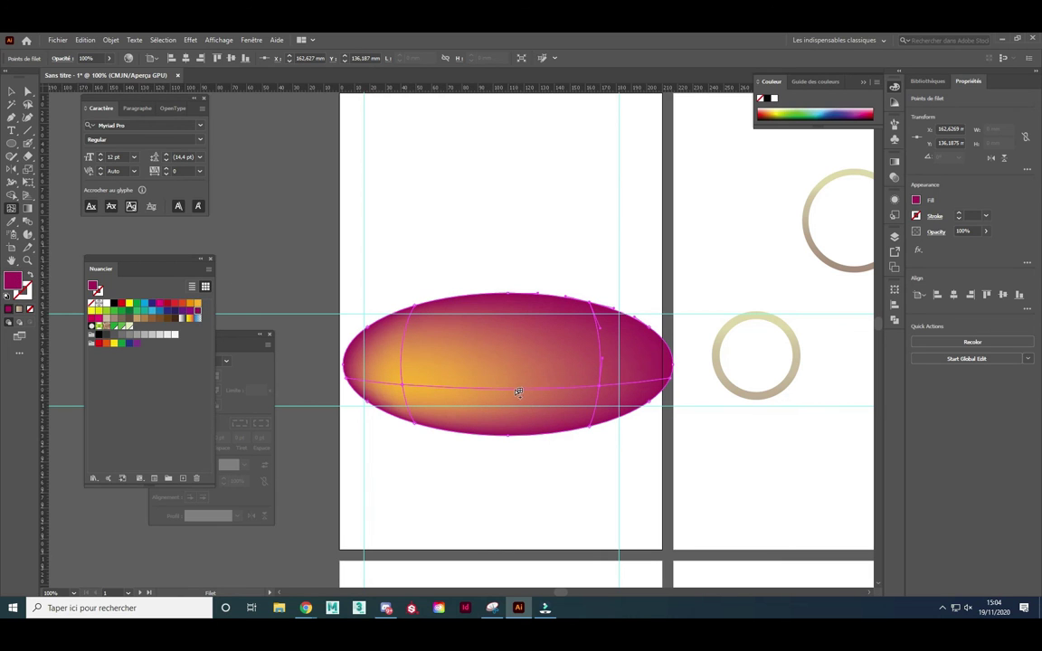
Turn the top-edge mesh point orange and a lower-left mesh point purple.
click(416, 307)
click(198, 306)
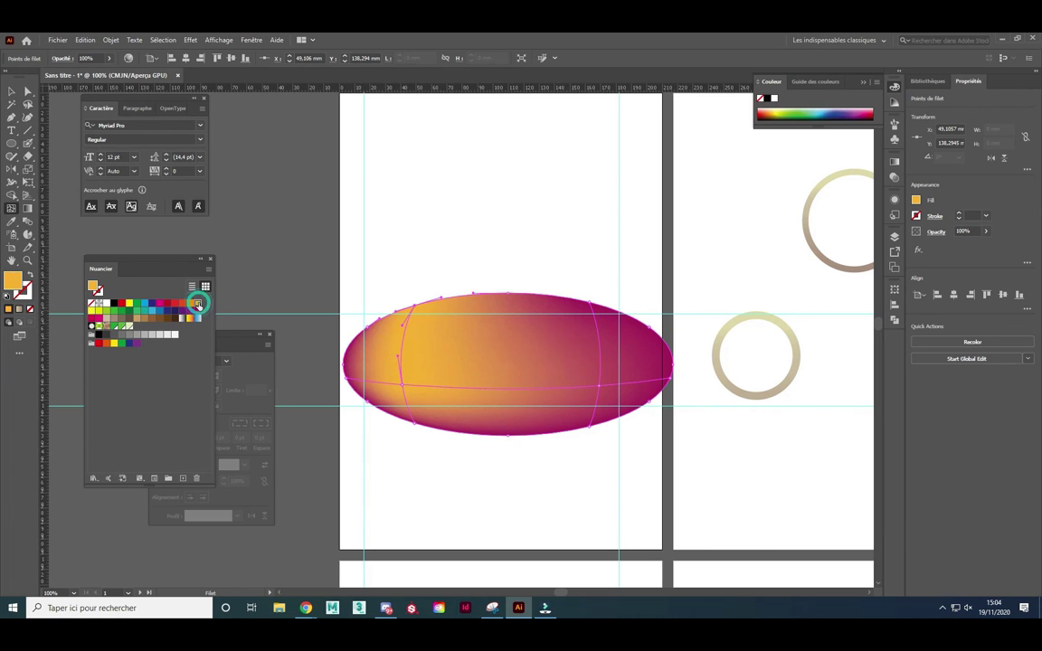
click(349, 380)
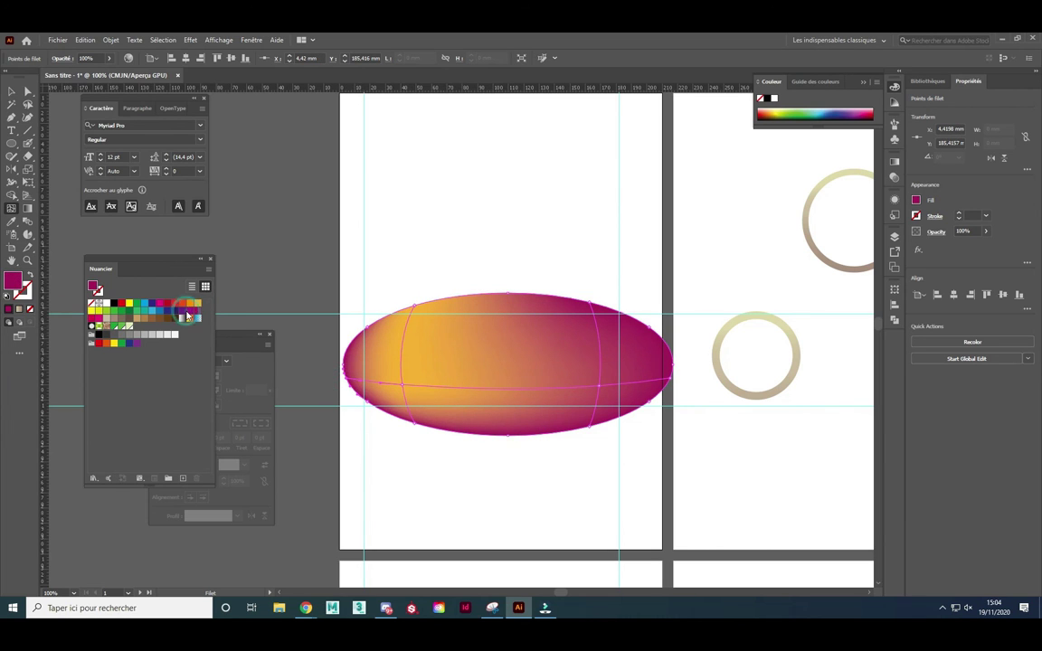
click(345, 365)
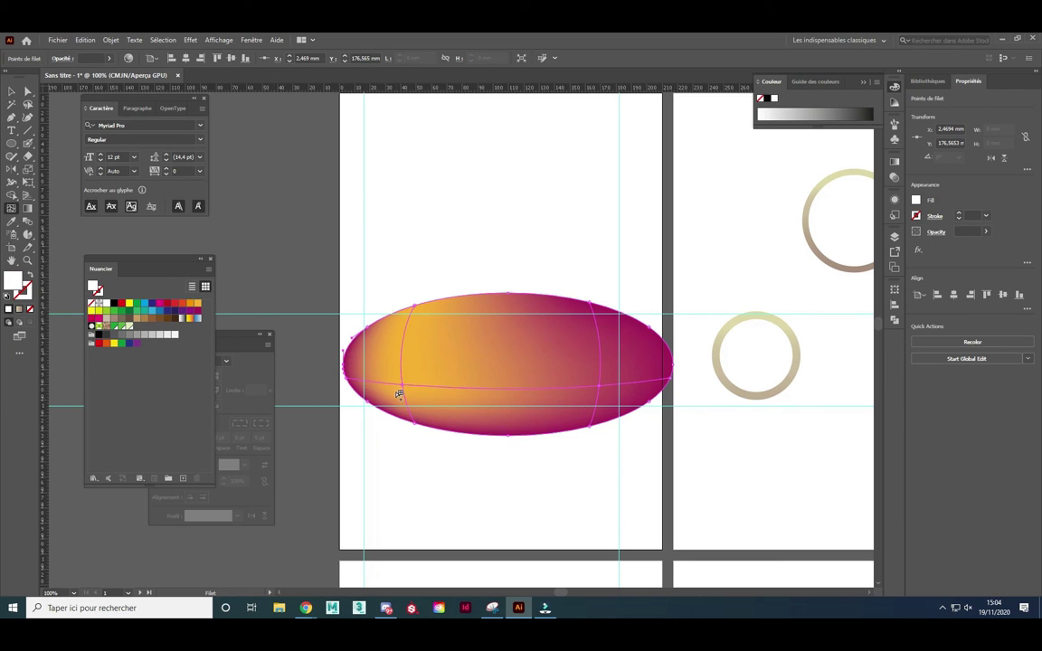
click(370, 402)
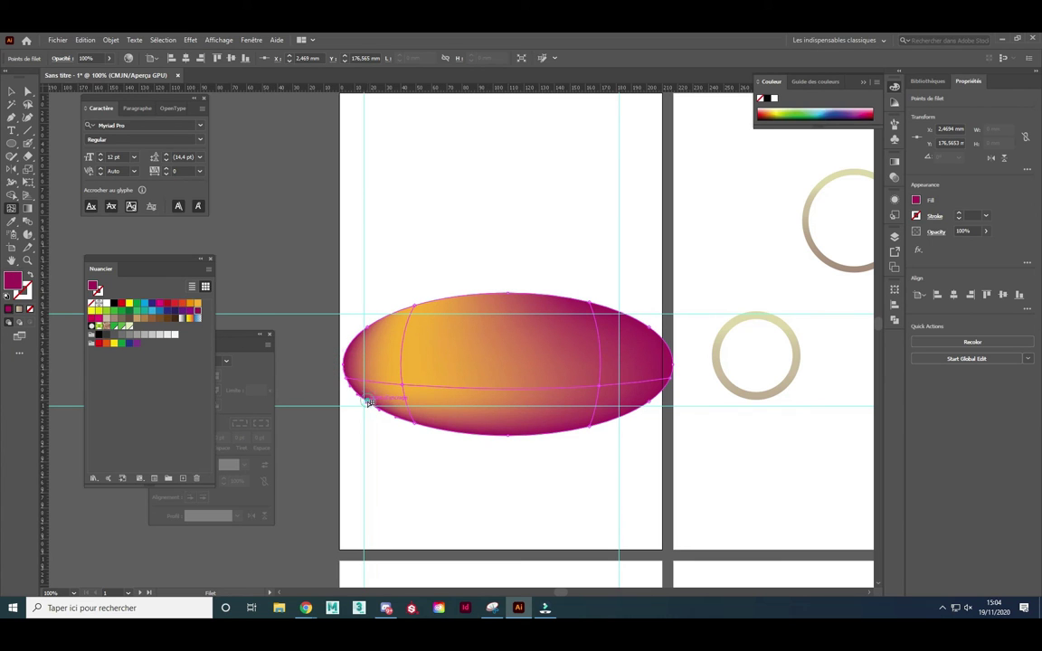
click(183, 312)
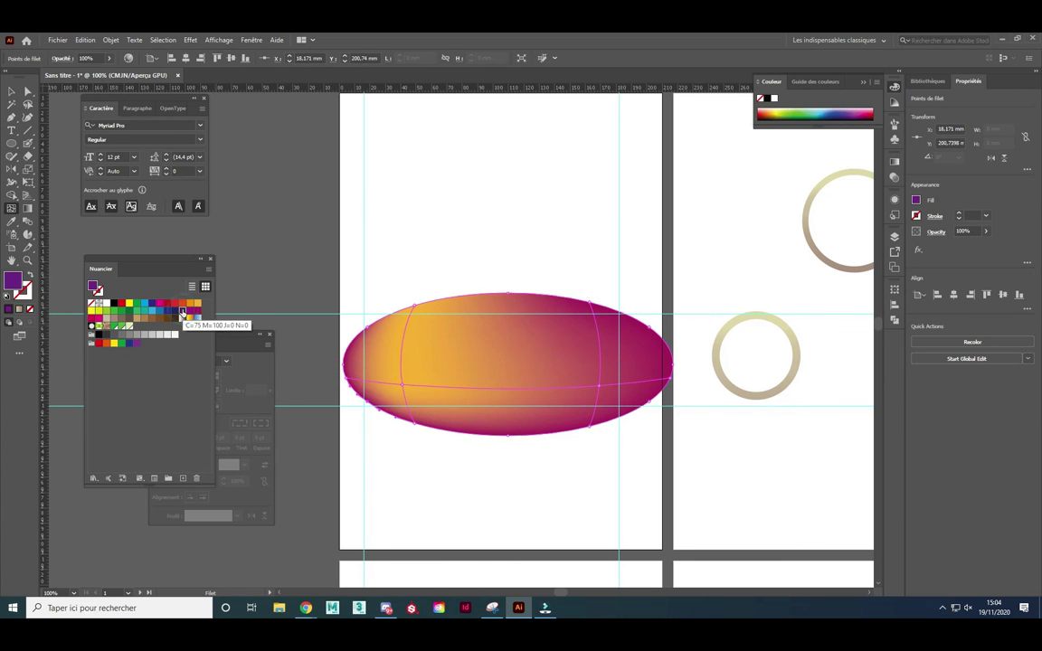
Colour more mesh points purple, including the right side, then deselect the gradient ellipse.
click(417, 426)
click(183, 313)
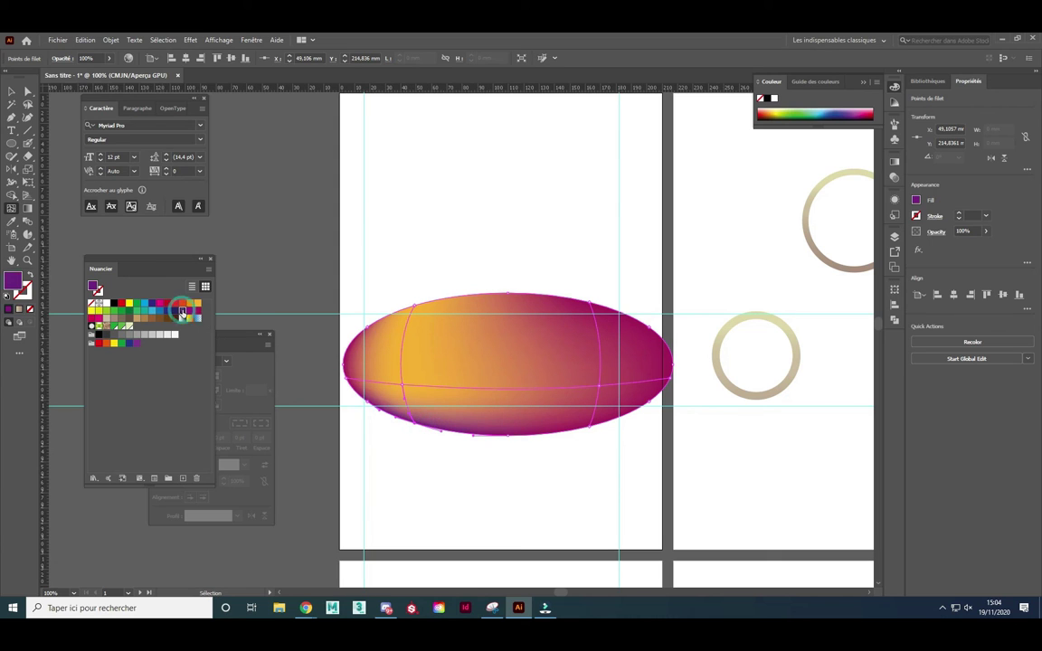
click(510, 436)
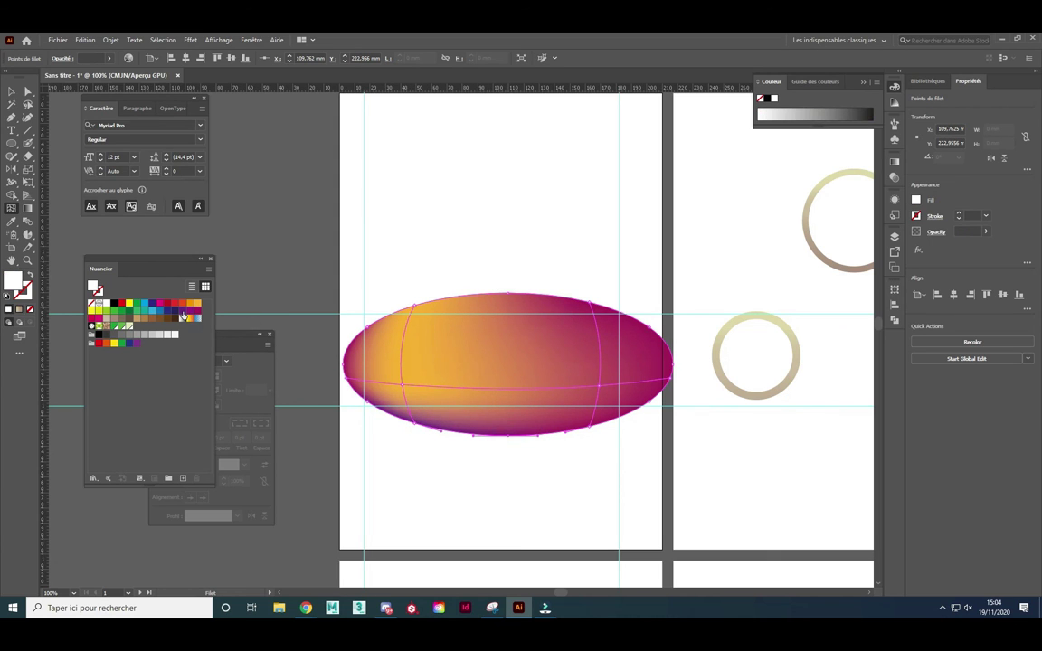
click(599, 387)
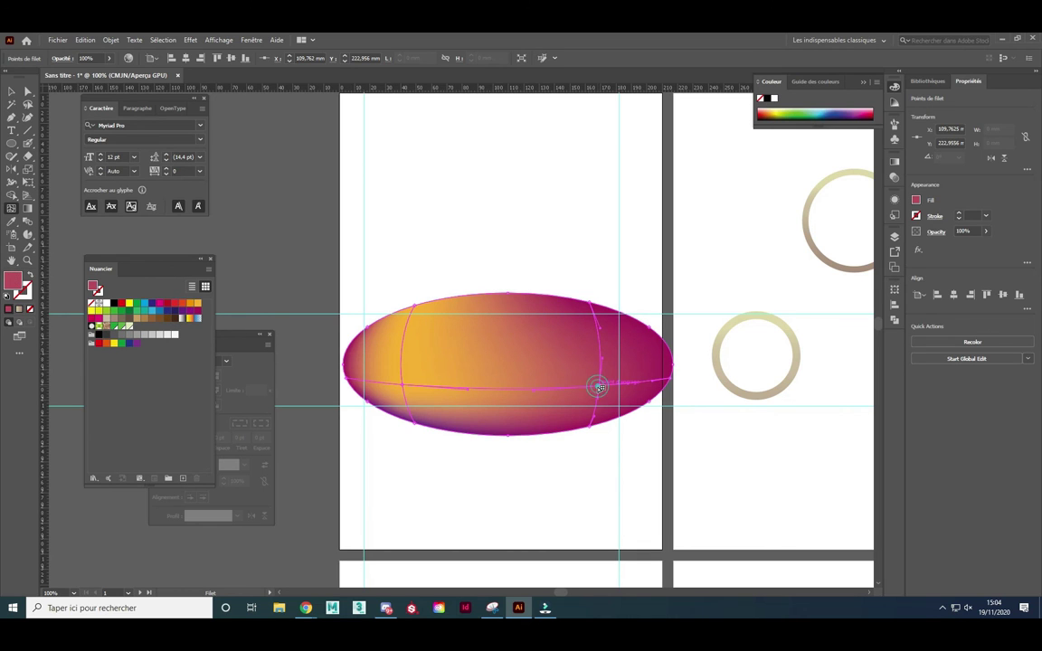
click(181, 312)
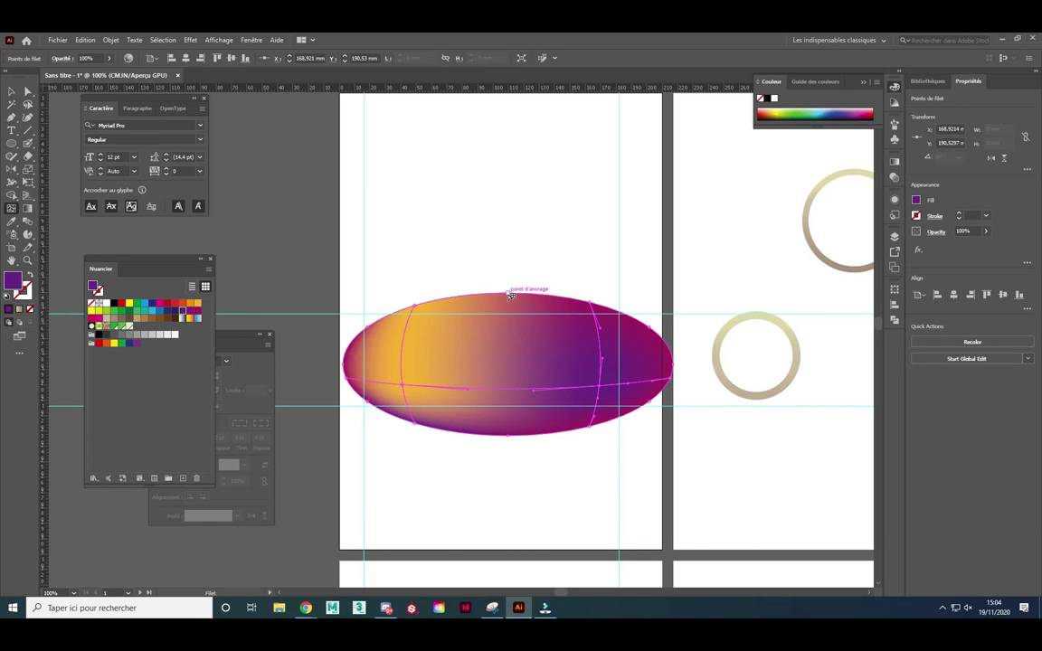
drag(457, 261, 534, 303)
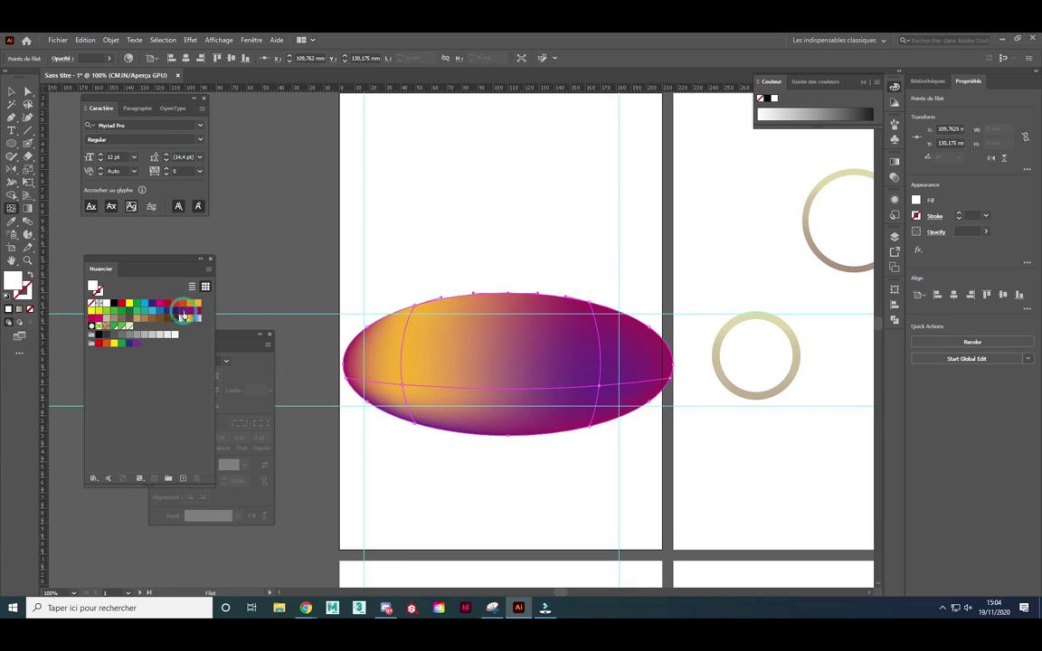
key(v)
click(294, 205)
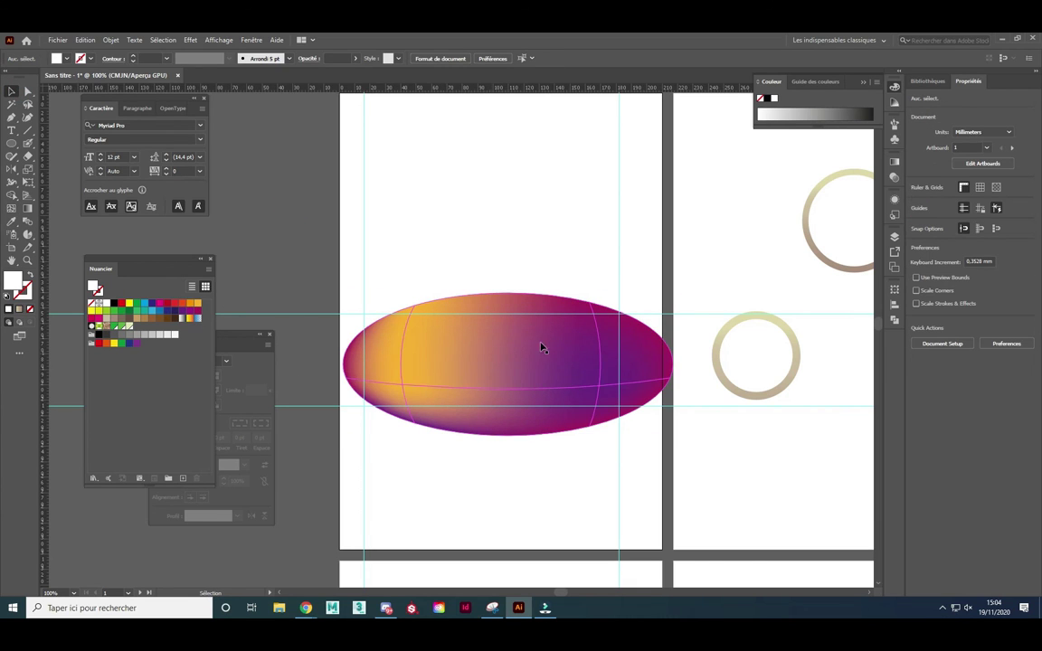
Move the swoosh above the mesh ellipse in Layers, clip them with Ctrl+7, and select the inner mesh.
click(895, 238)
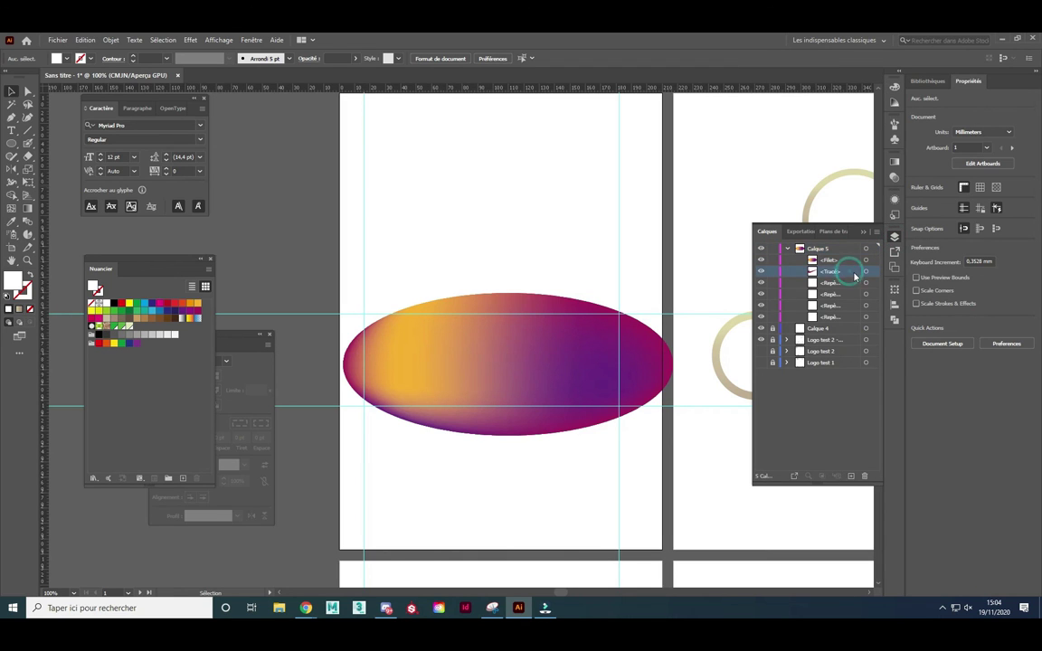
drag(851, 273, 853, 261)
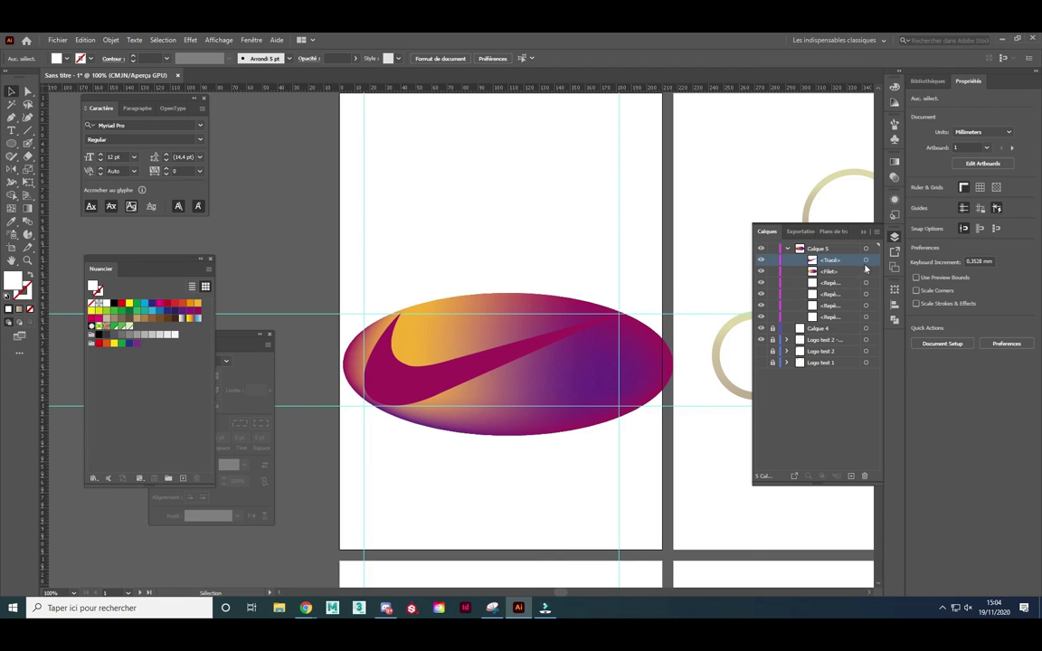
click(866, 261)
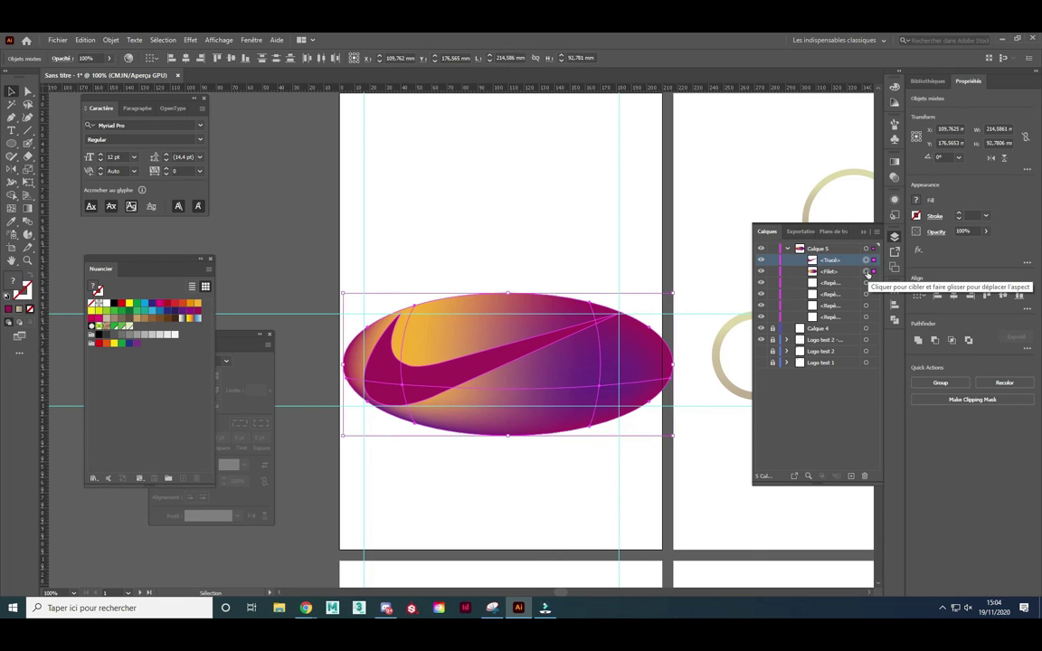
key(ctrl+7)
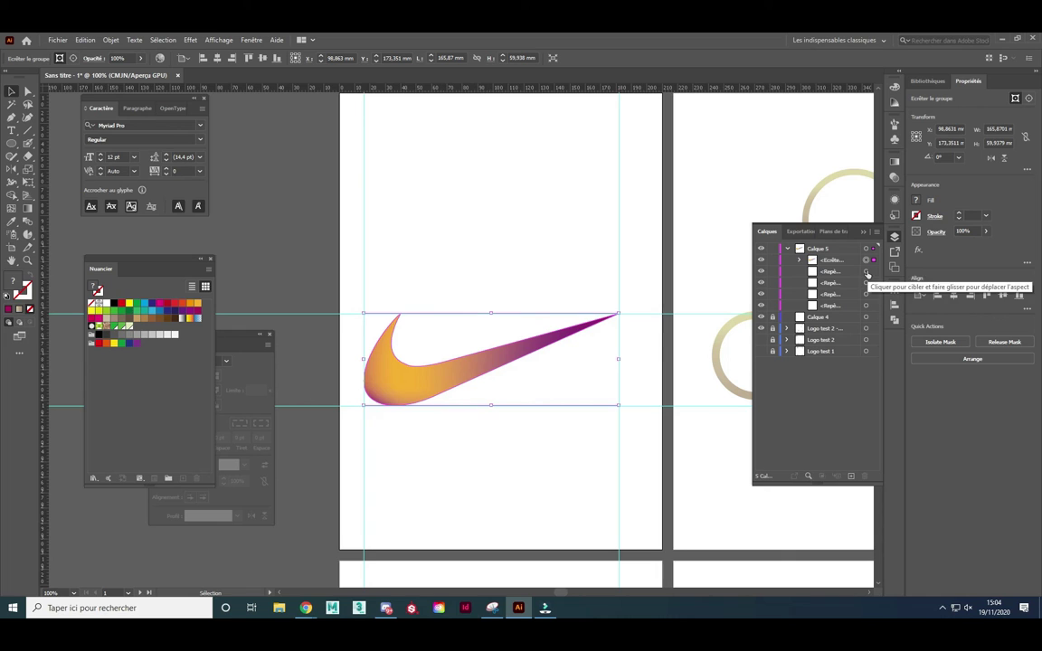
key(a)
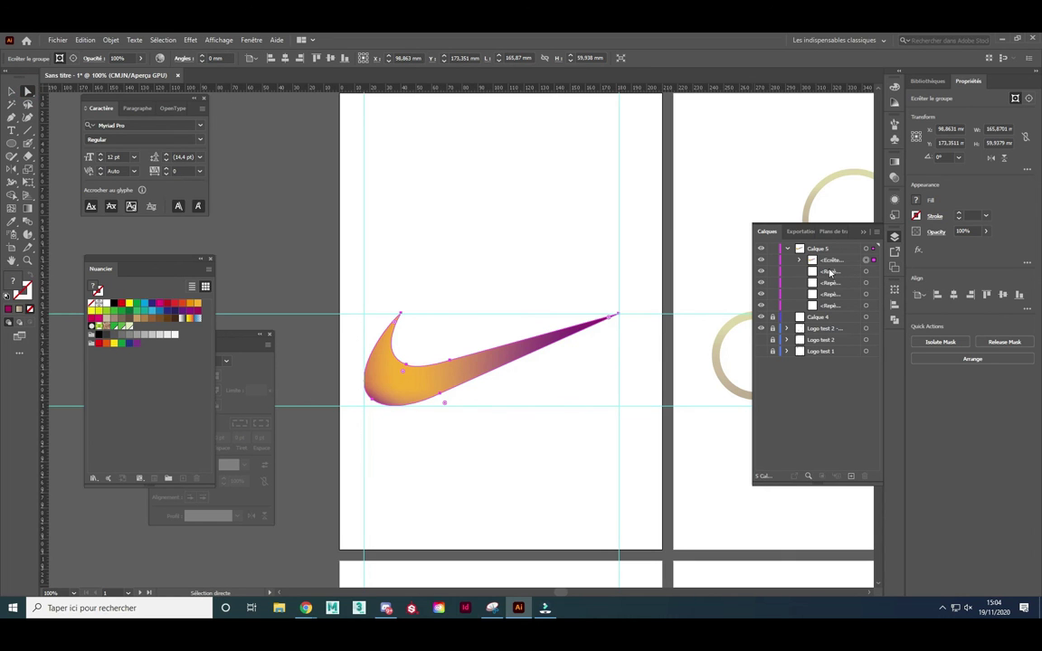
click(801, 261)
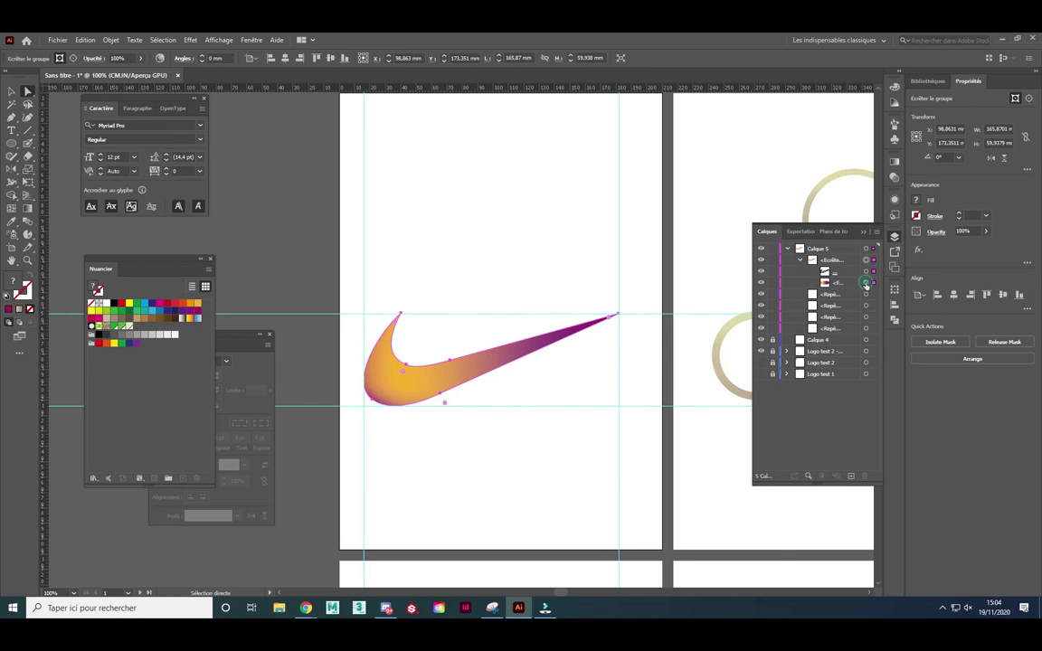
click(866, 283)
Stretch the masked mesh taller to about 119 mm, shift it up-left, and rotate it about 12.78°.
key(v)
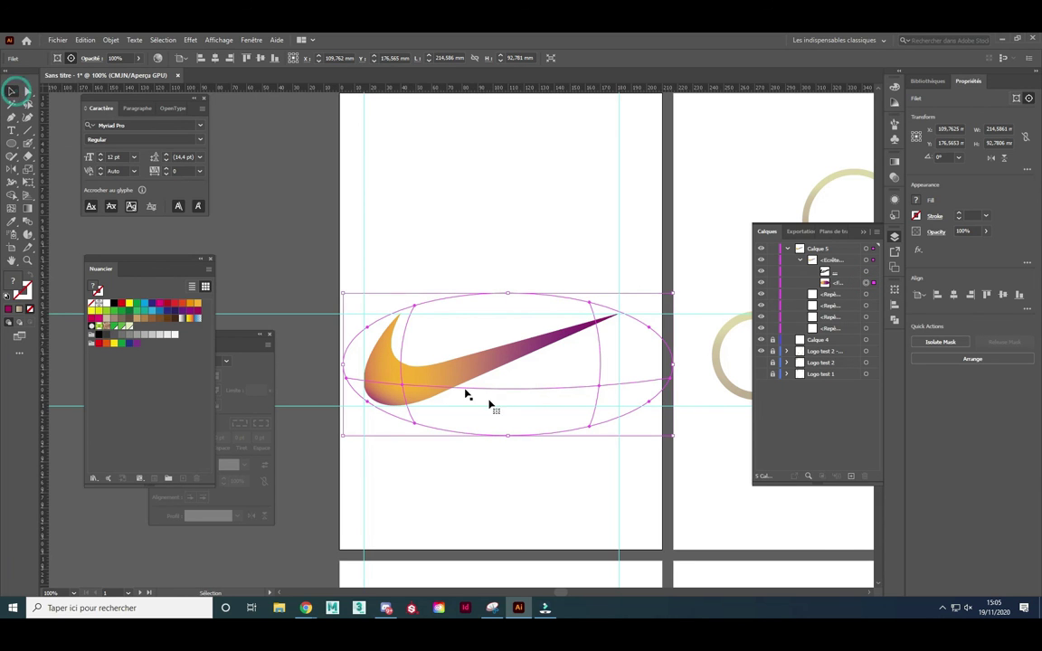
drag(480, 372, 447, 372)
drag(490, 298, 490, 267)
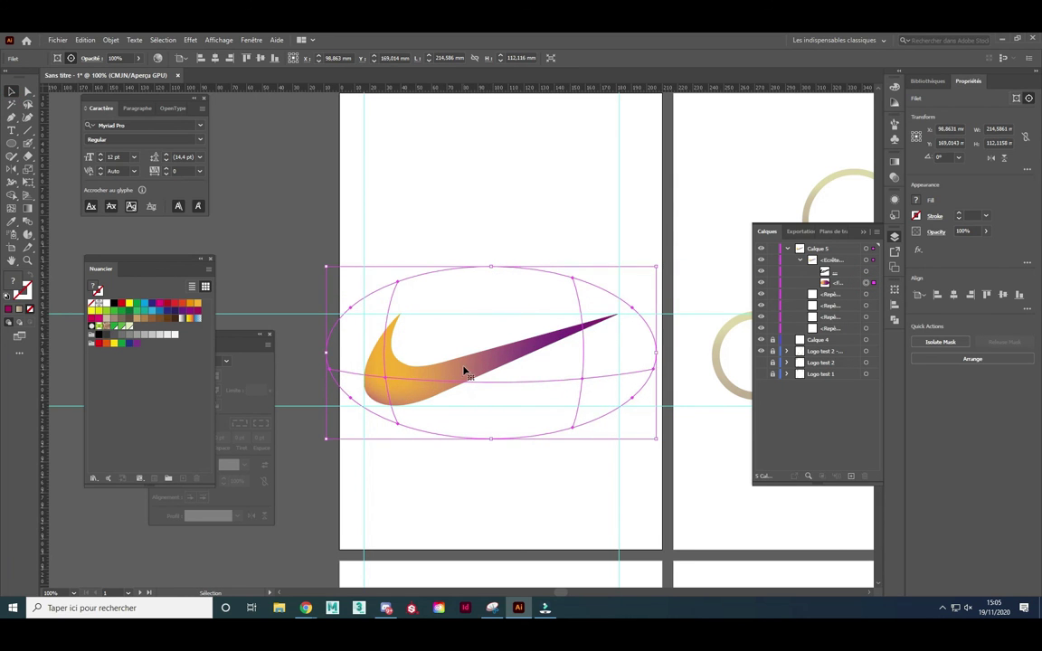
drag(463, 371, 445, 364)
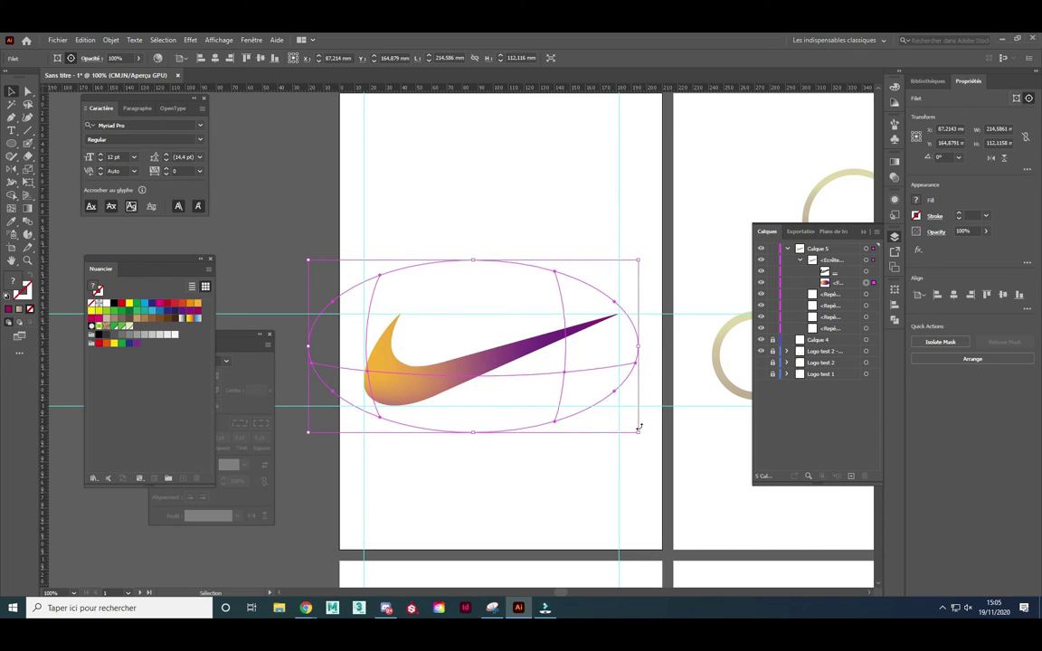
drag(639, 426, 658, 394)
mouse_move(486, 370)
mouse_down()
mouse_move(471, 373)
mouse_move(477, 438)
mouse_up()
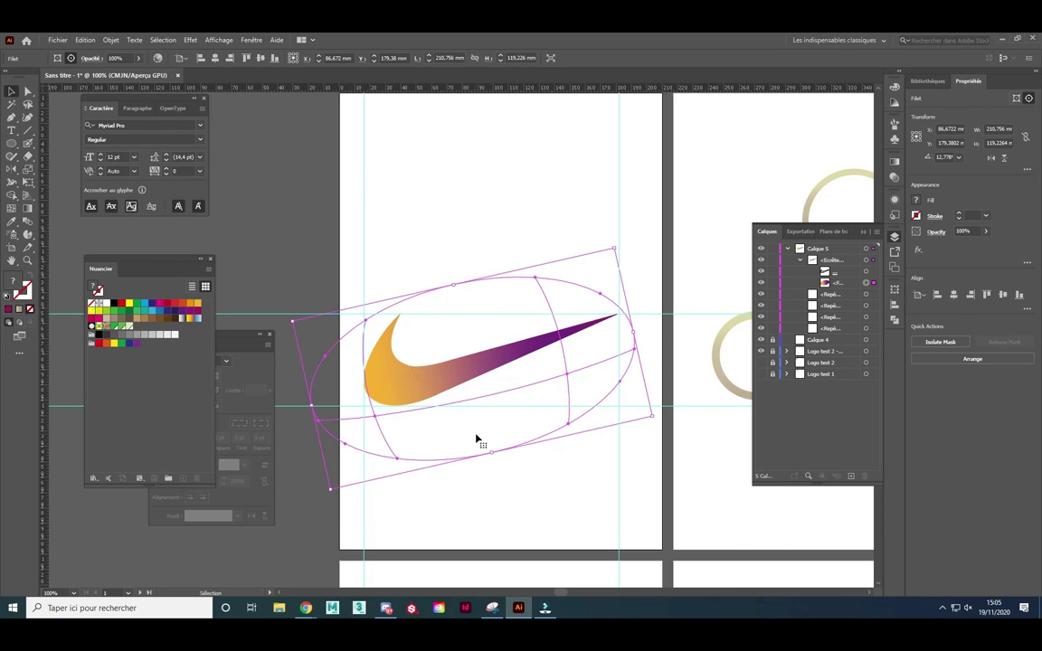